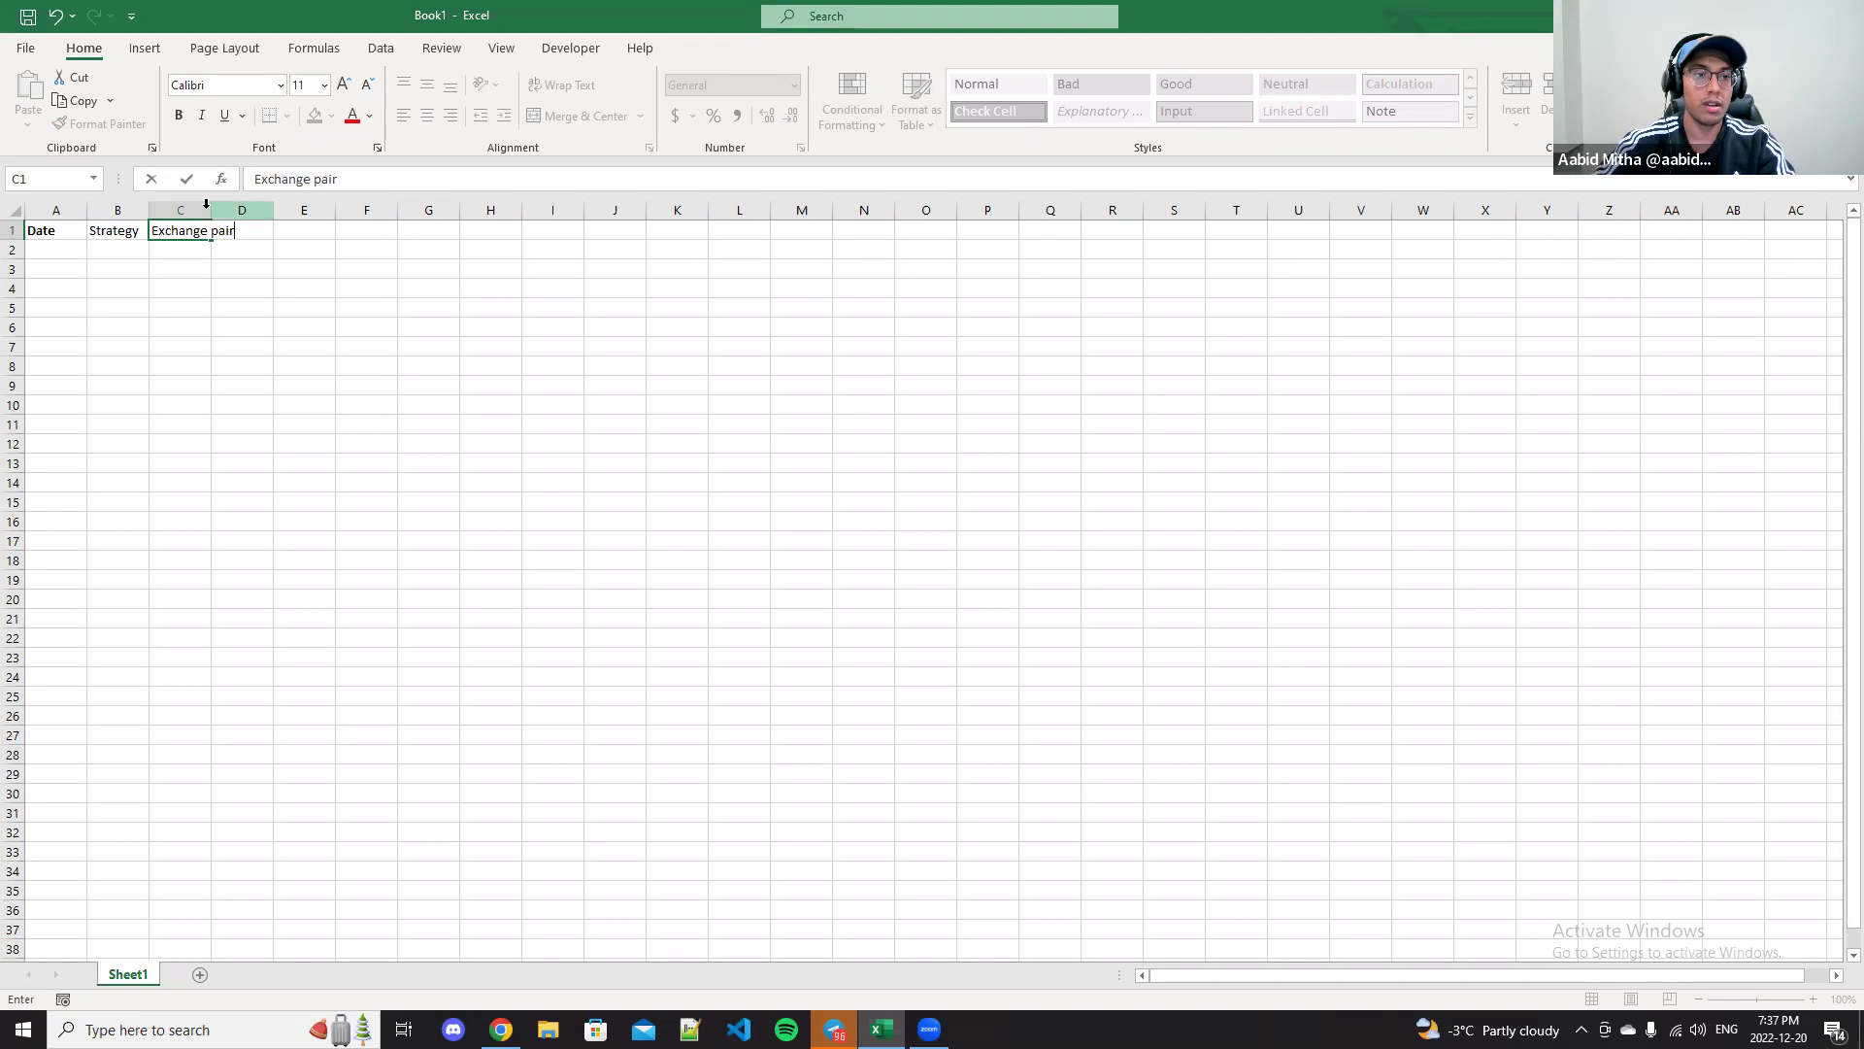
Step: Add the header "Trade amount" in D1 and fit the widths of columns C and D to their headers
{"action": "double_click", "coordinate": [211, 208]}
{"action": "double_click", "coordinate": [254, 230]}
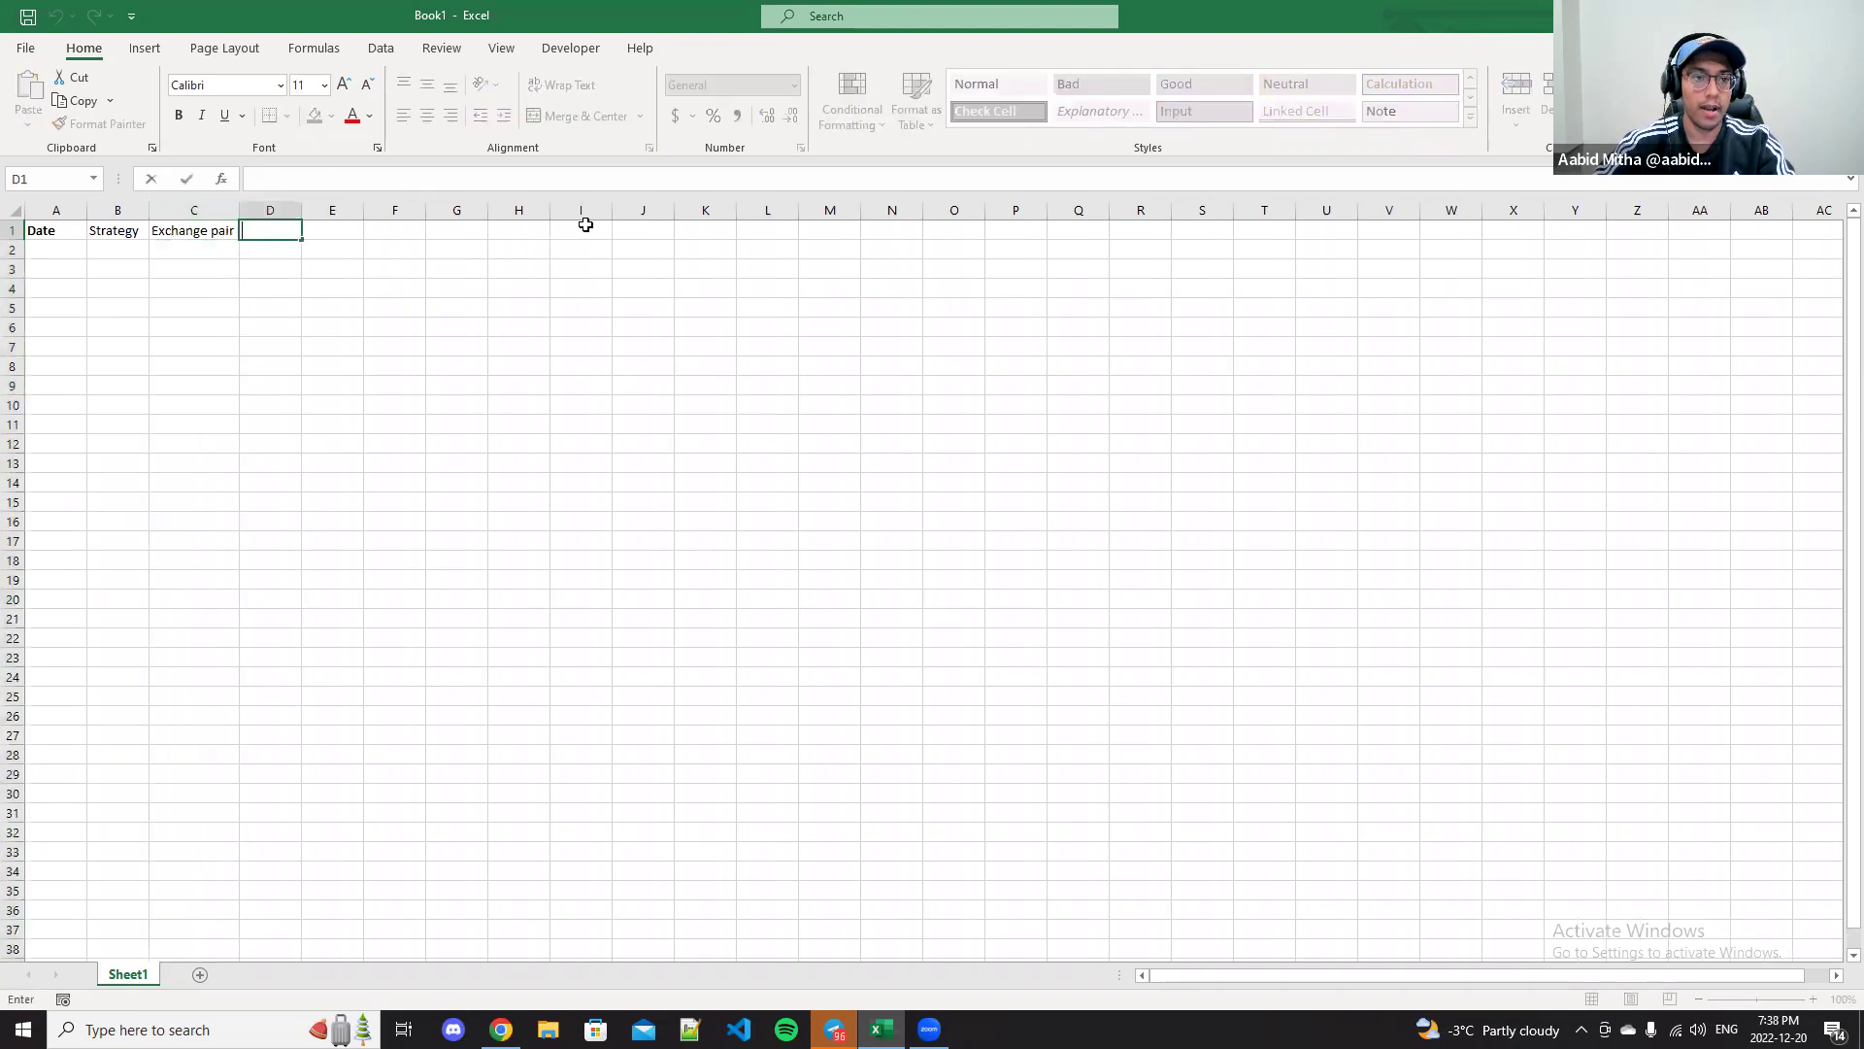
{"action": "left_click", "coordinate": [325, 283]}
{"action": "double_click", "coordinate": [267, 232]}
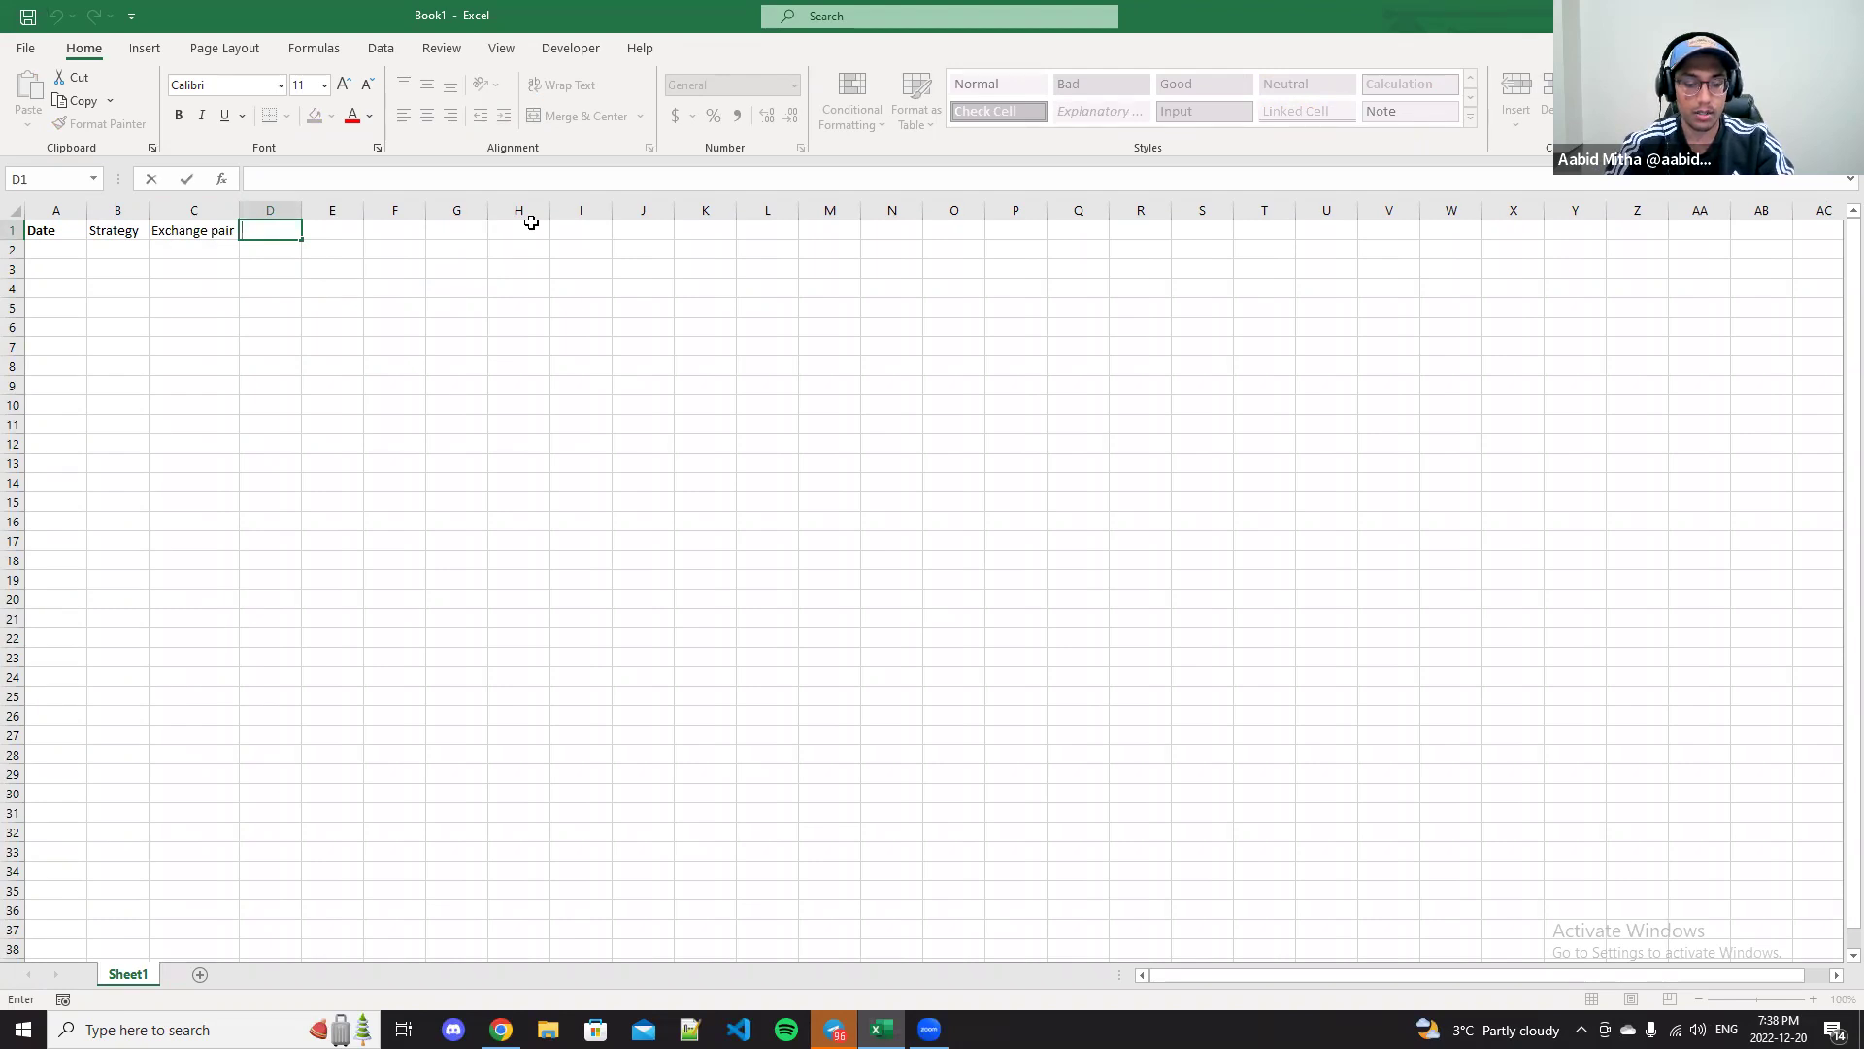
{"action": "type", "text": "Trade amount"}
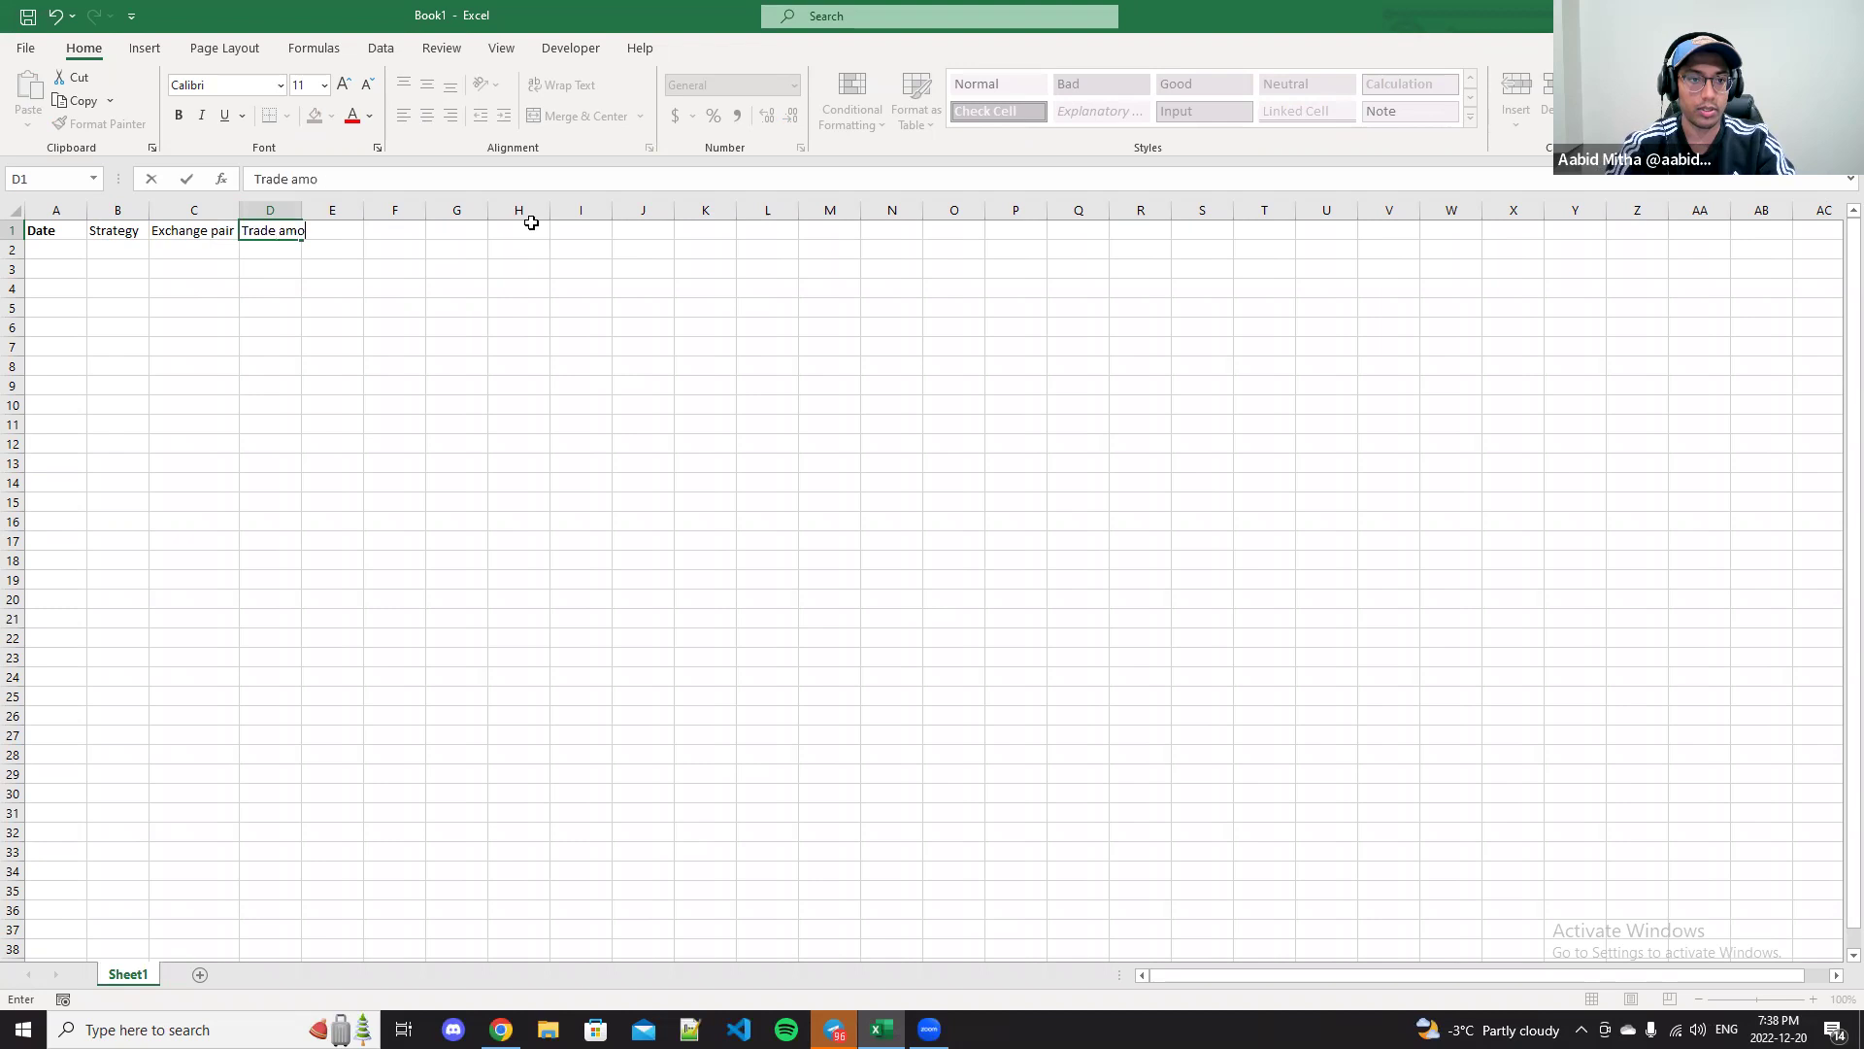
{"action": "double_click", "coordinate": [325, 204]}
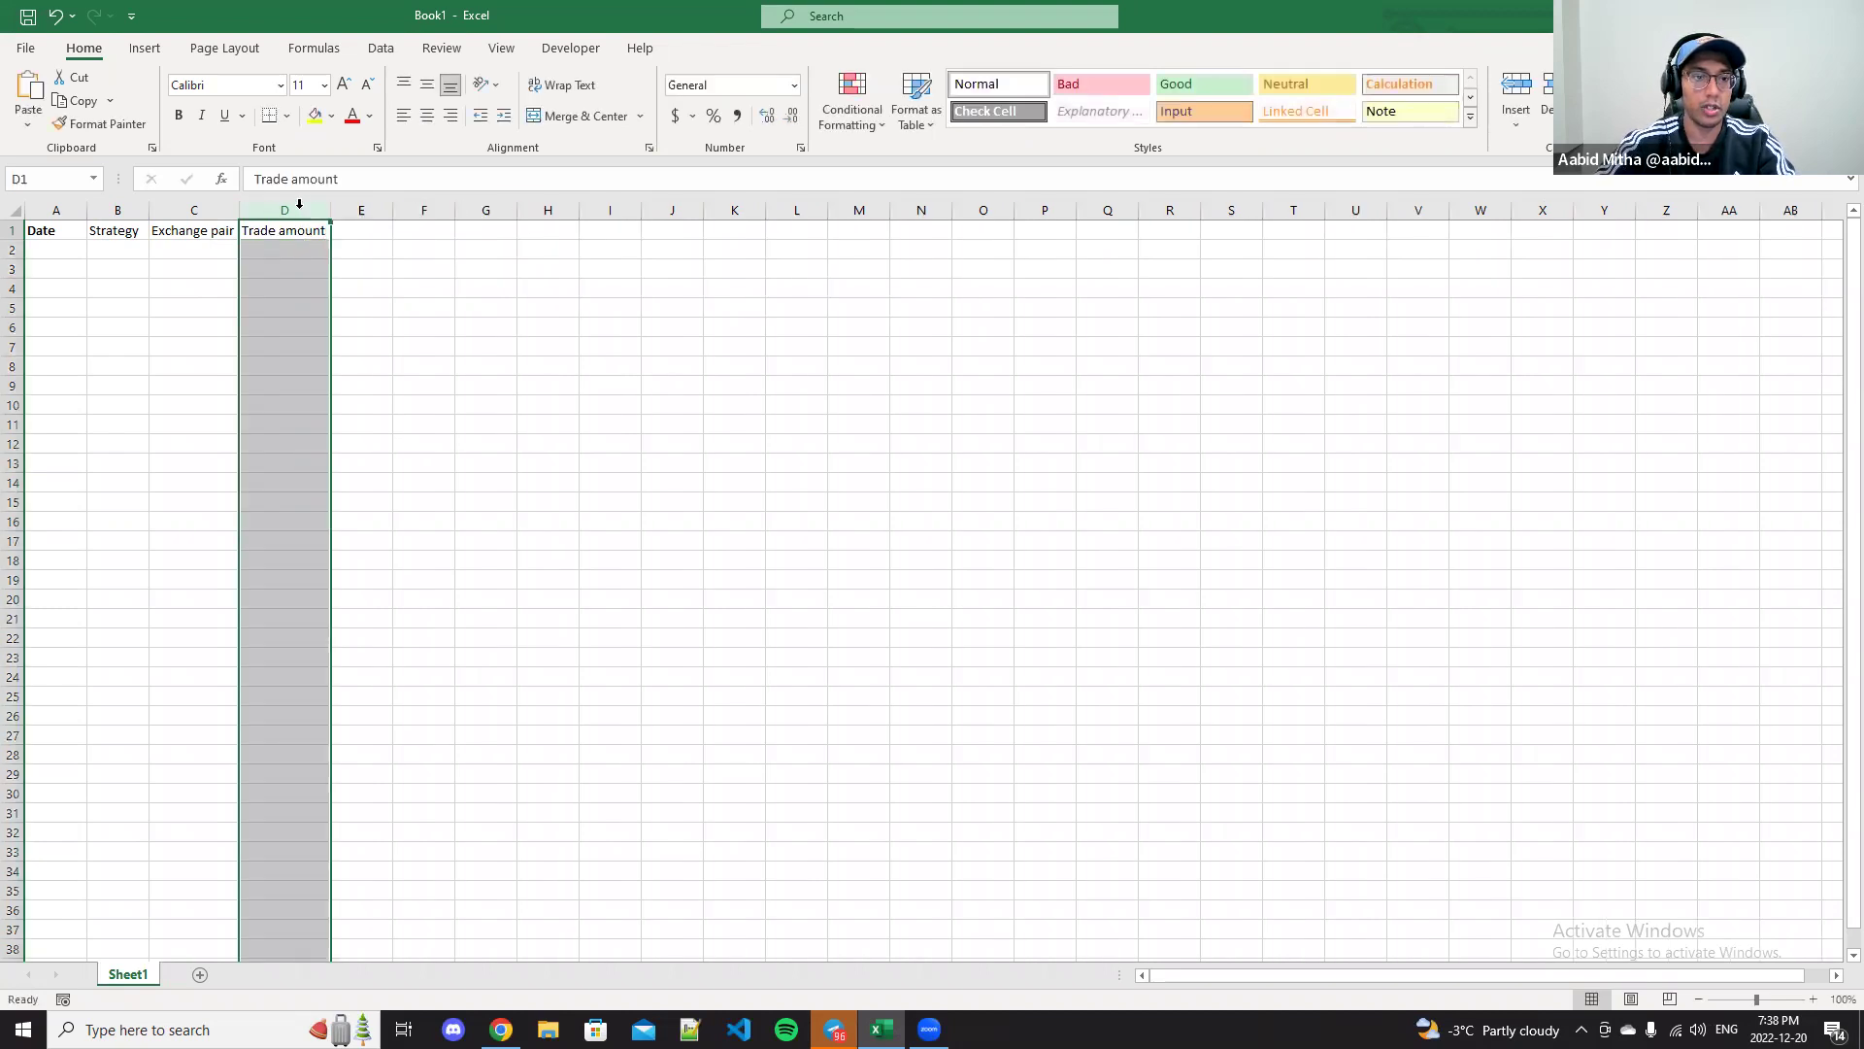
Step: Add the header "Profit" in cell E1
{"action": "double_click", "coordinate": [357, 231]}
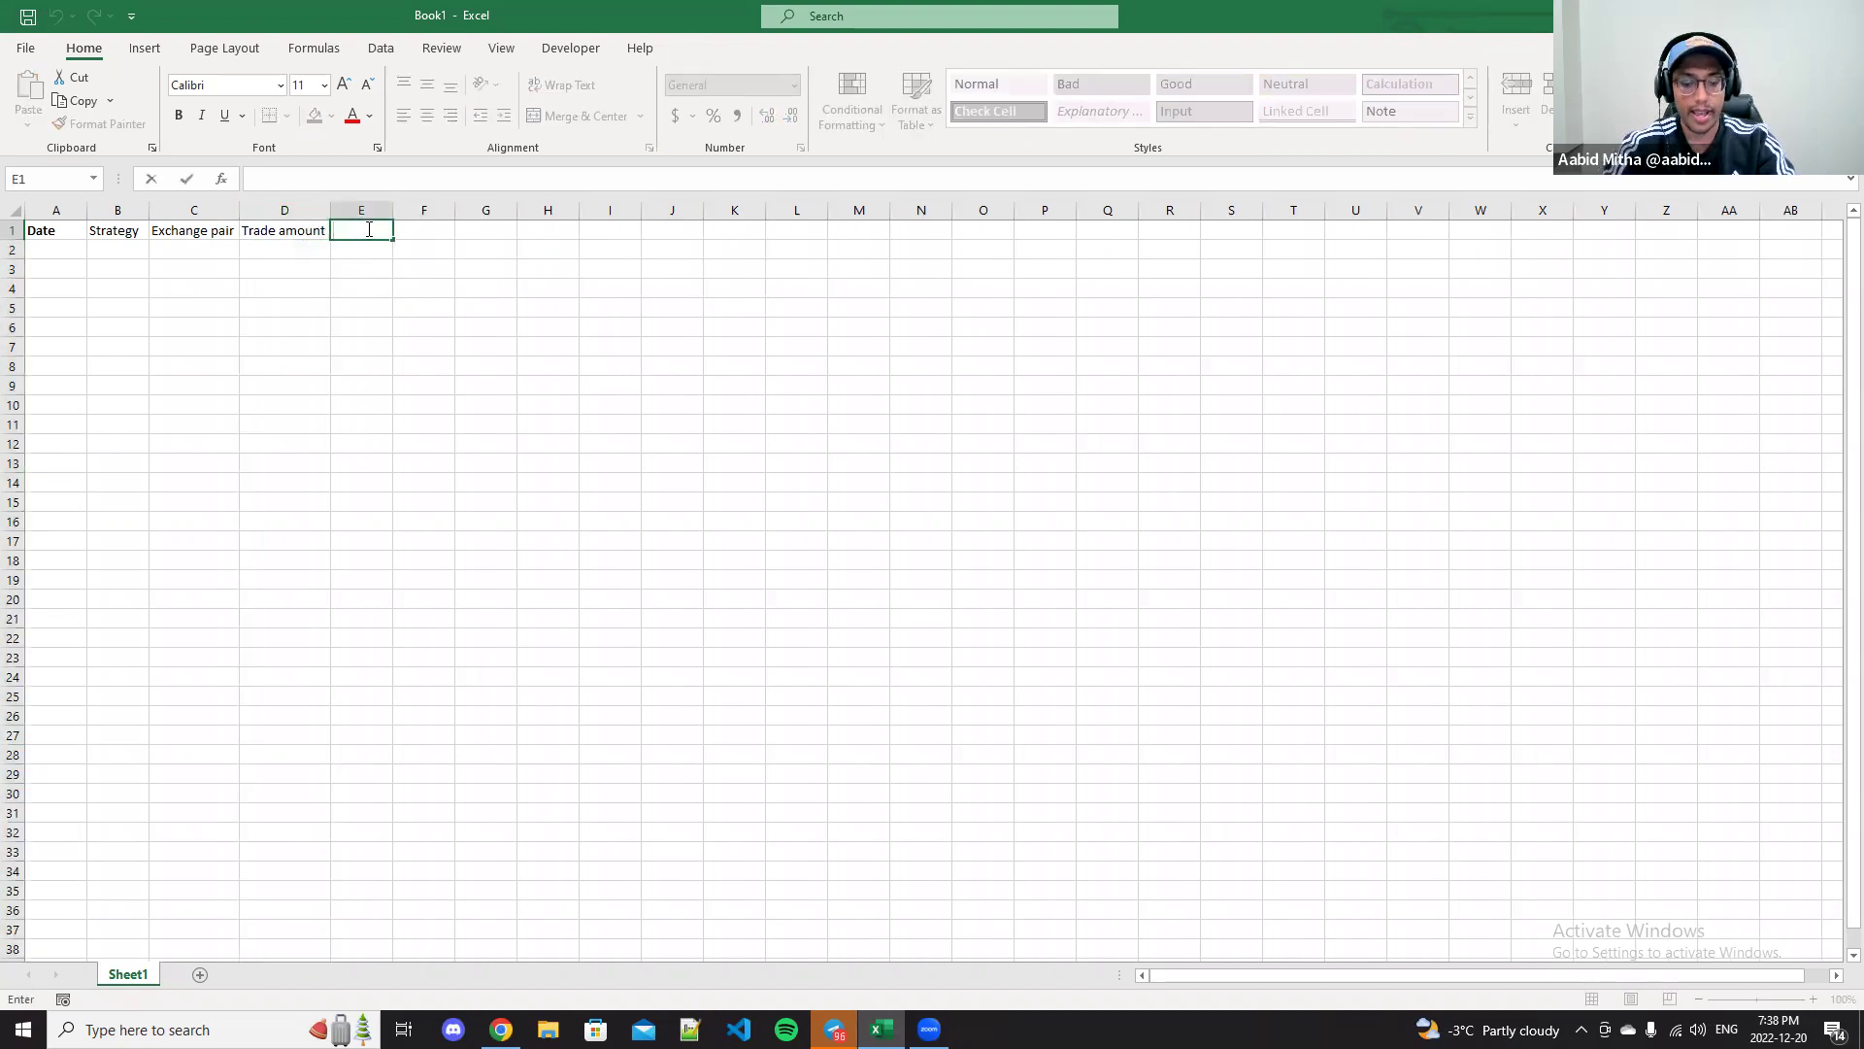
{"action": "type", "text": "Profit"}
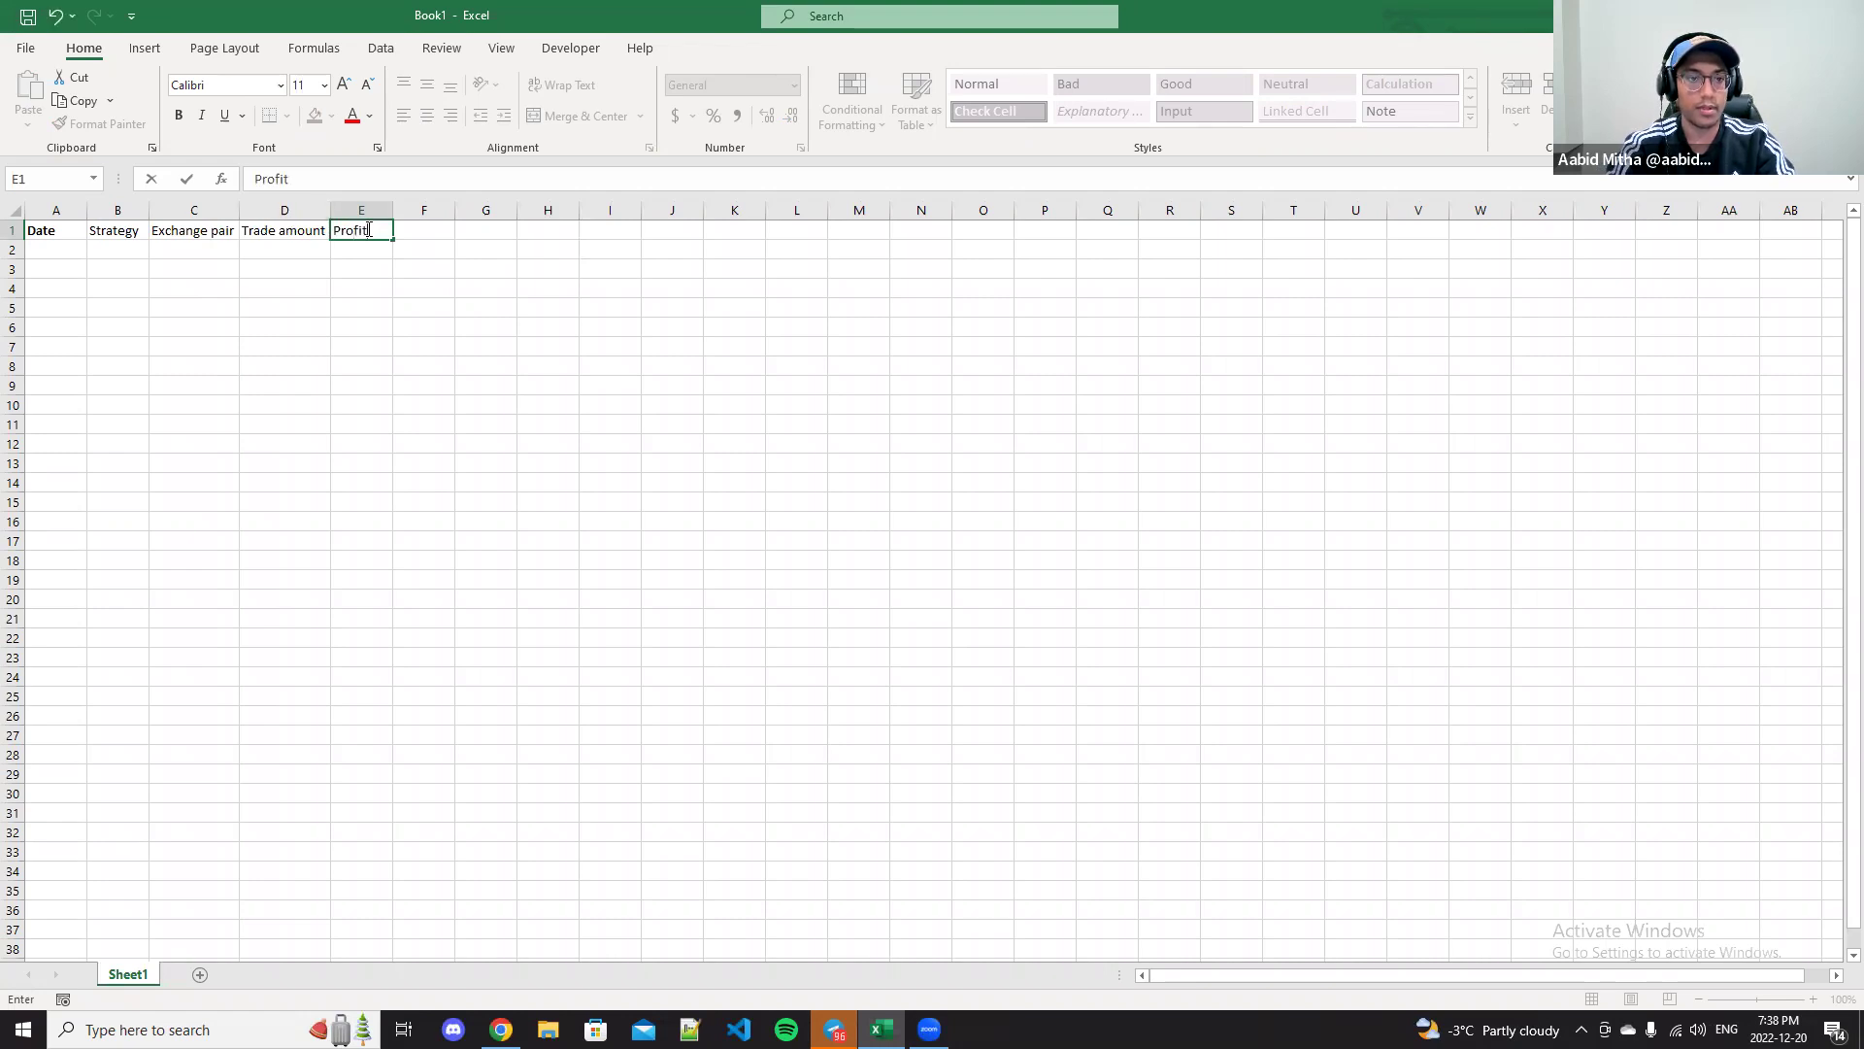
{"action": "left_click", "coordinate": [379, 314]}
Step: Make all the column headers in A1:E1 bold
{"action": "left_click_drag", "start_coordinate": [366, 231], "coordinate": [64, 242]}
{"action": "key", "text": "ctrl+b"}
{"action": "left_click", "coordinate": [190, 261]}
{"action": "left_click", "coordinate": [52, 247]}
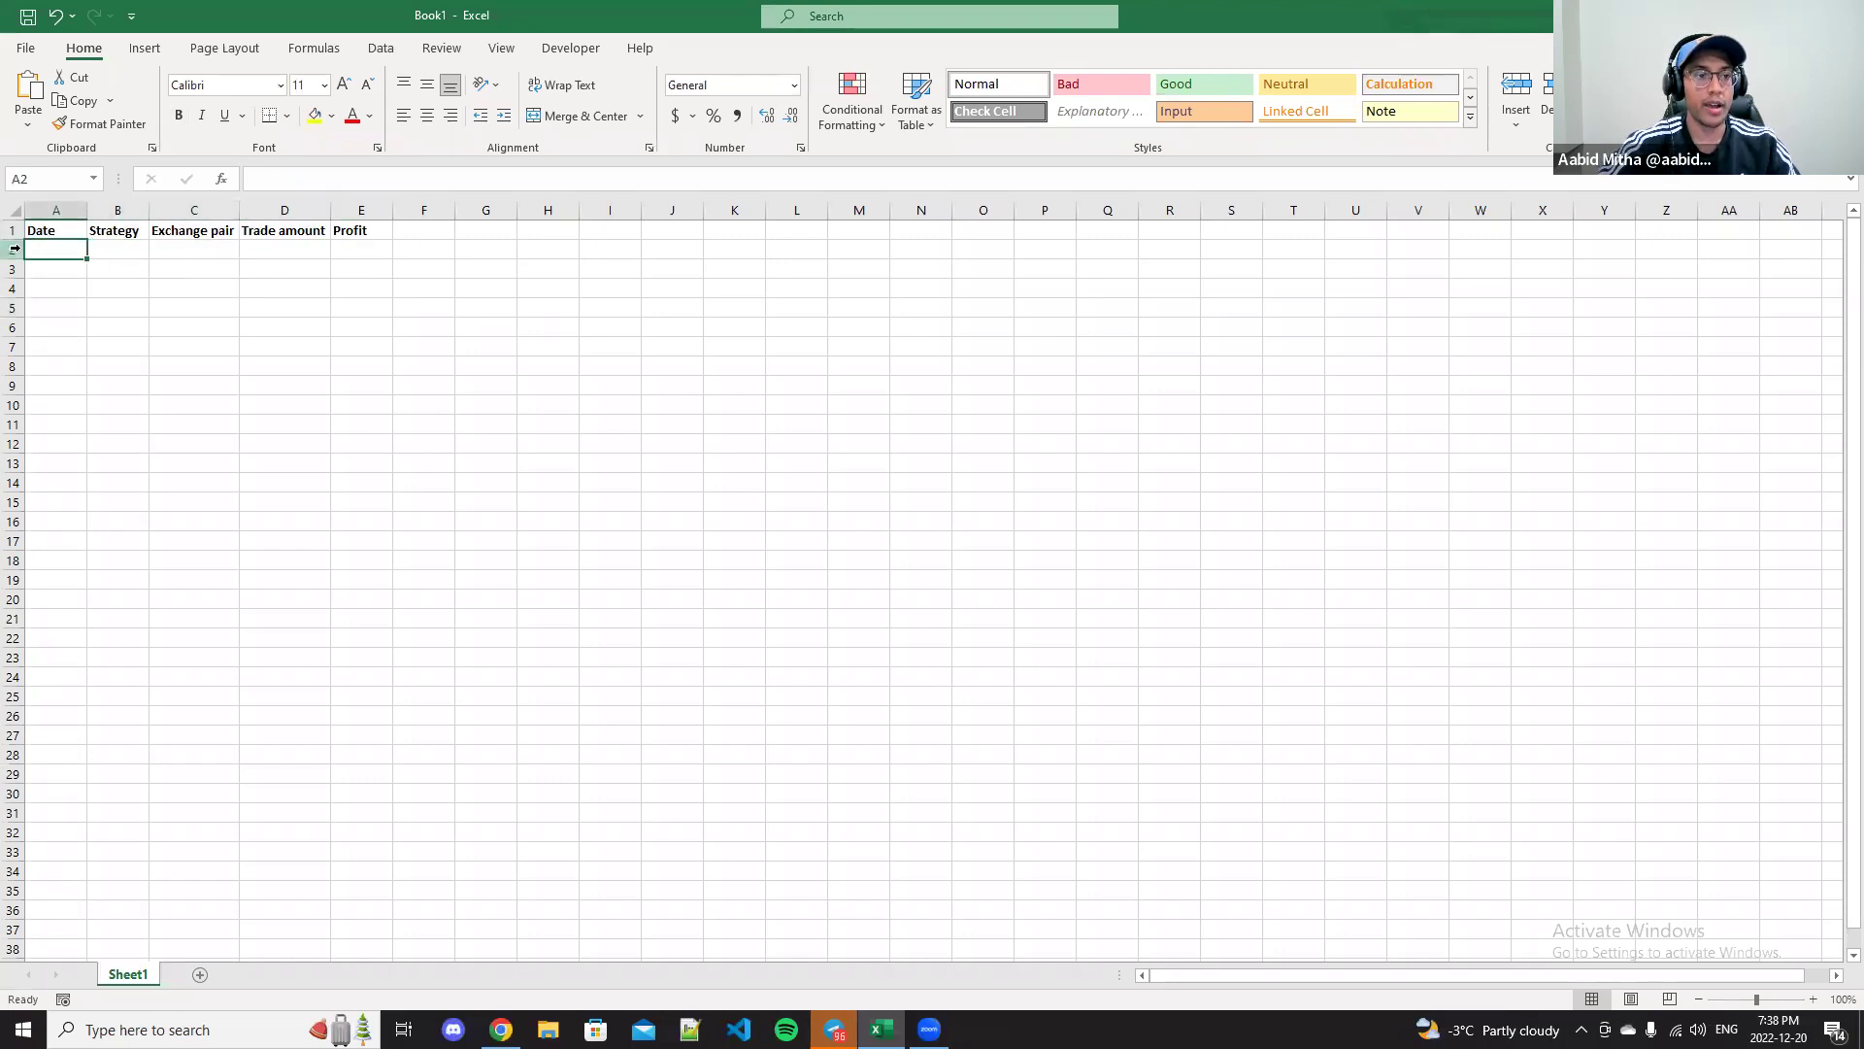
{"action": "double_click", "coordinate": [122, 251]}
{"action": "left_click", "coordinate": [13, 249]}
{"action": "left_click", "coordinate": [61, 249]}
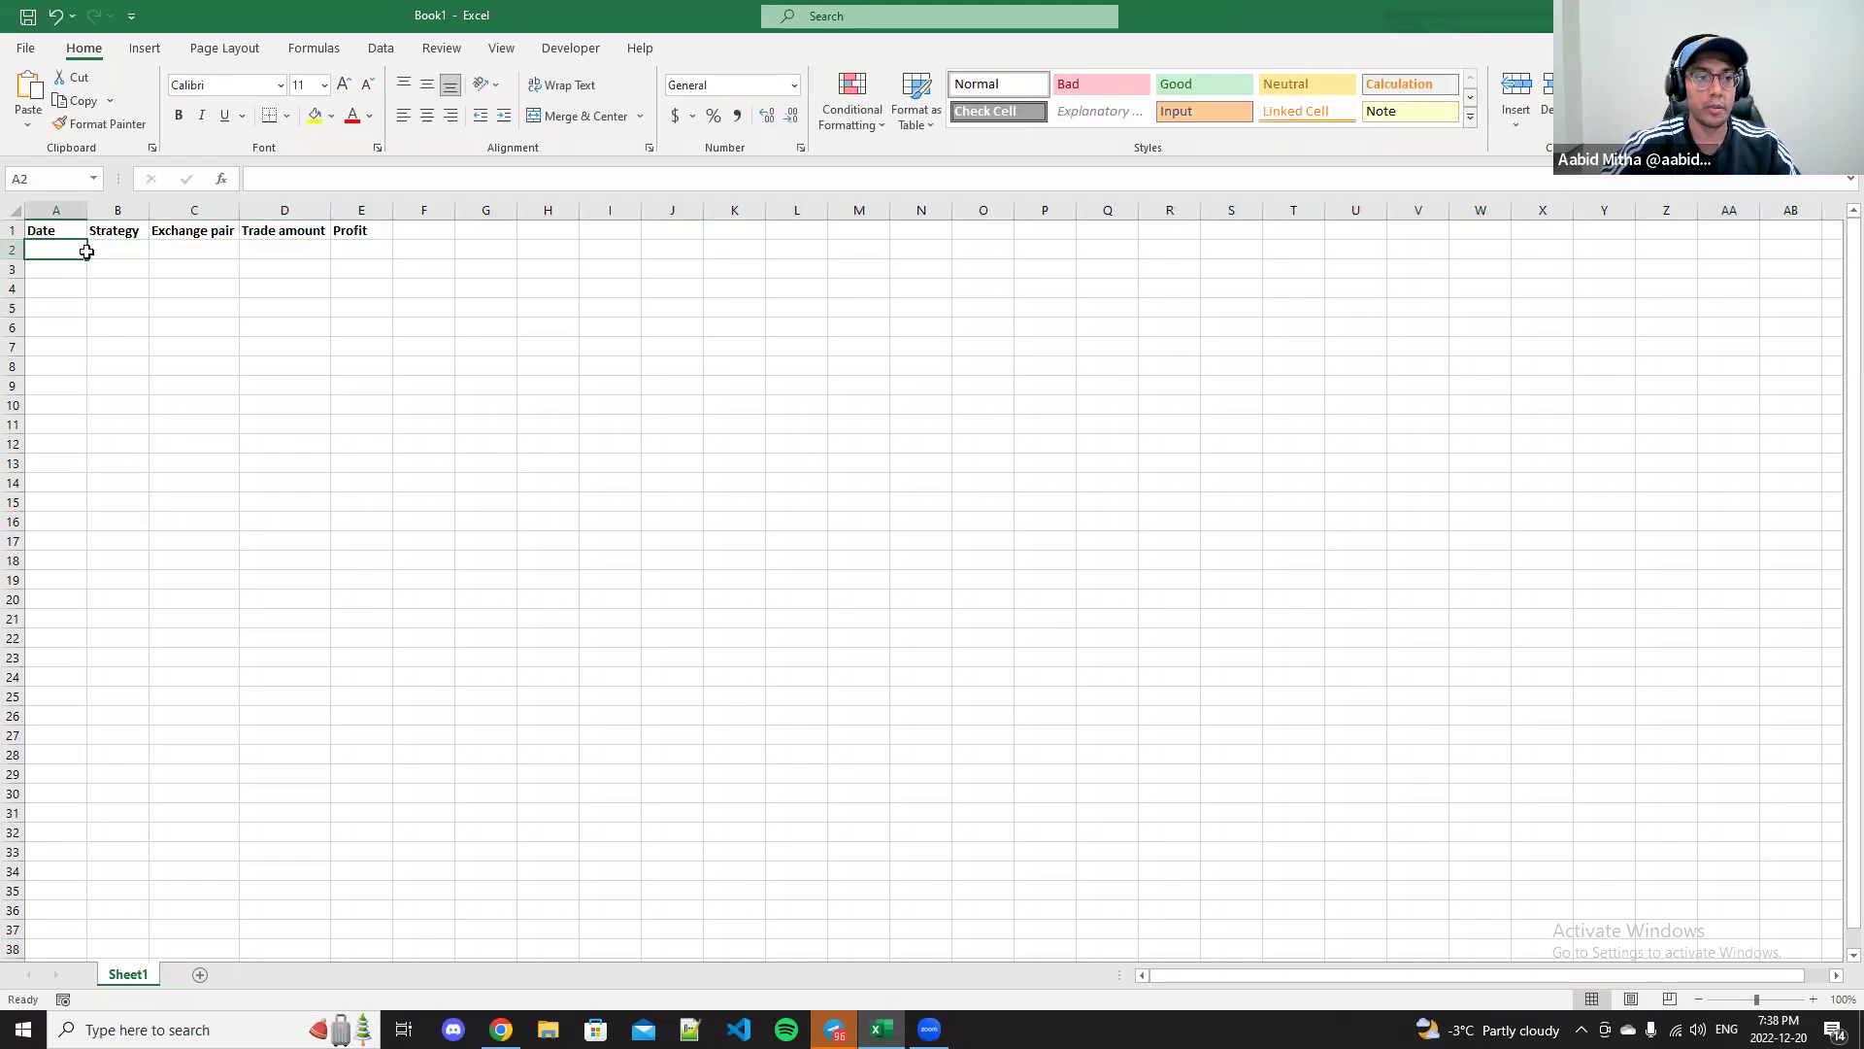
Step: Enter "S&R" as the first strategy in cell B2
{"action": "double_click", "coordinate": [123, 252]}
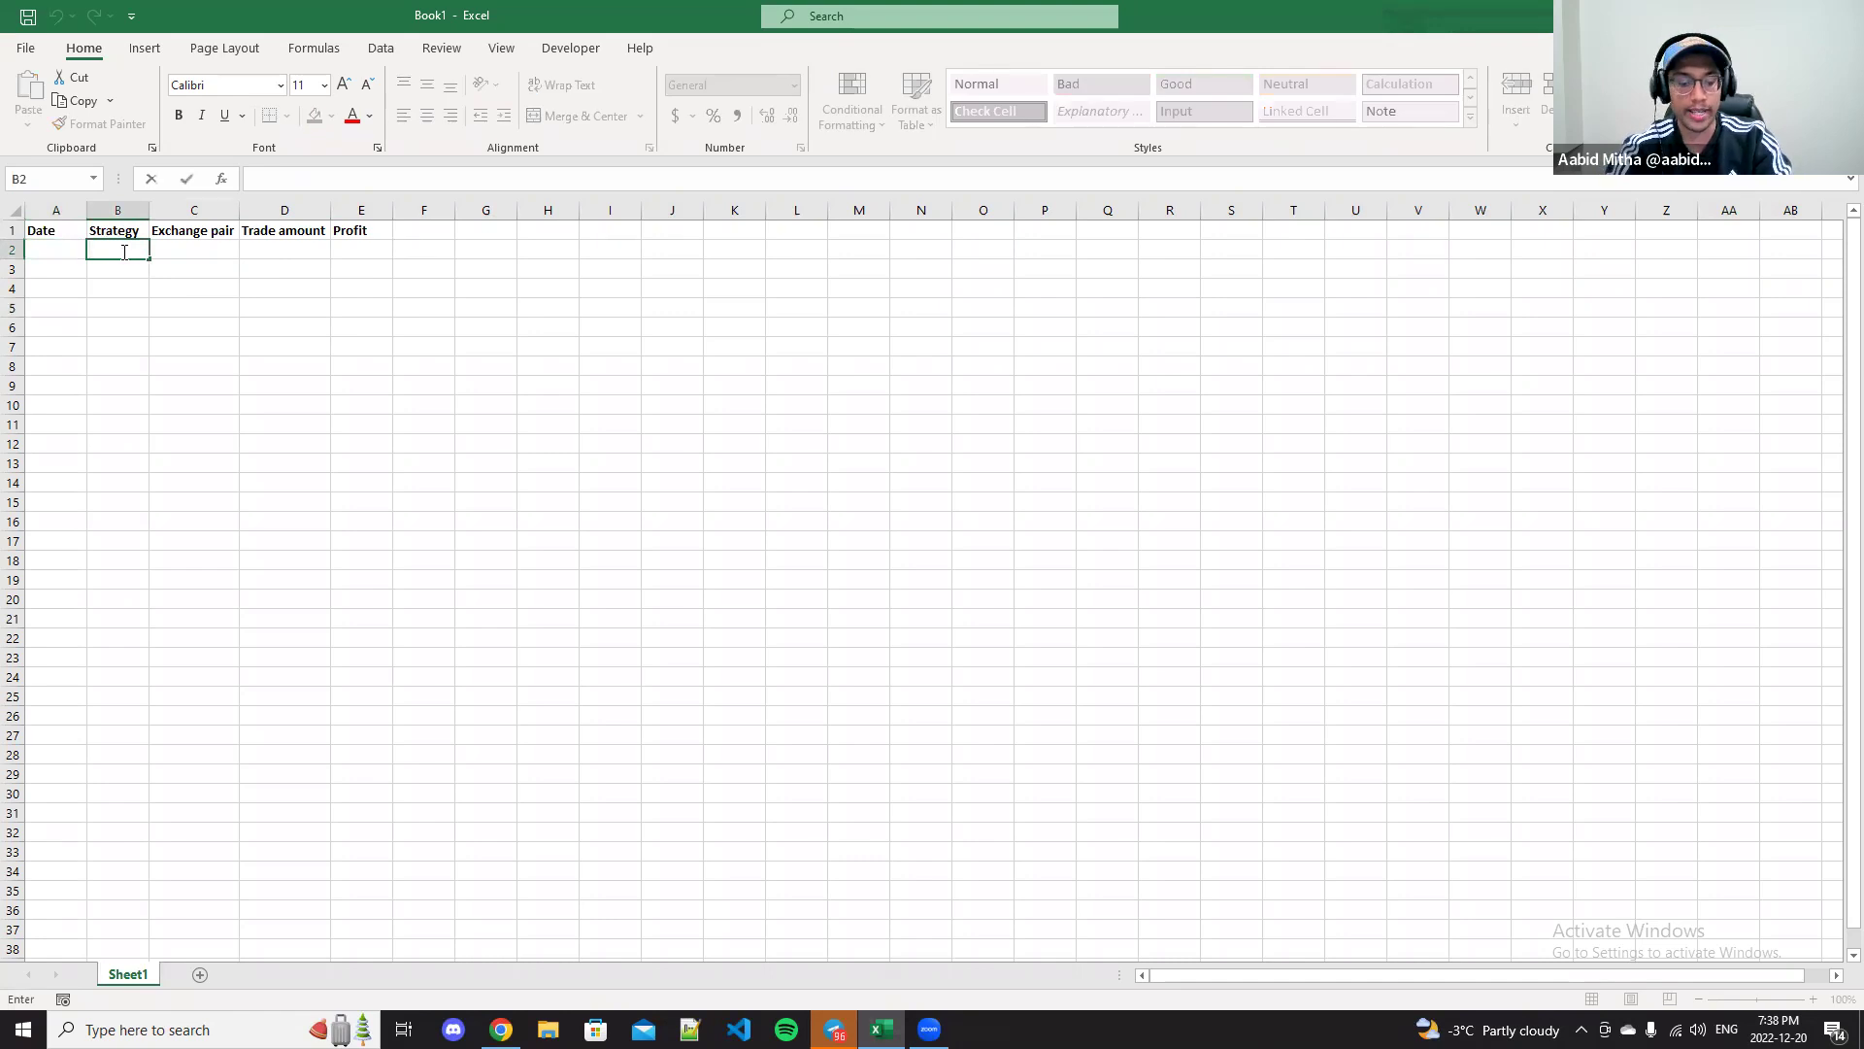
{"action": "type", "text": "S"}
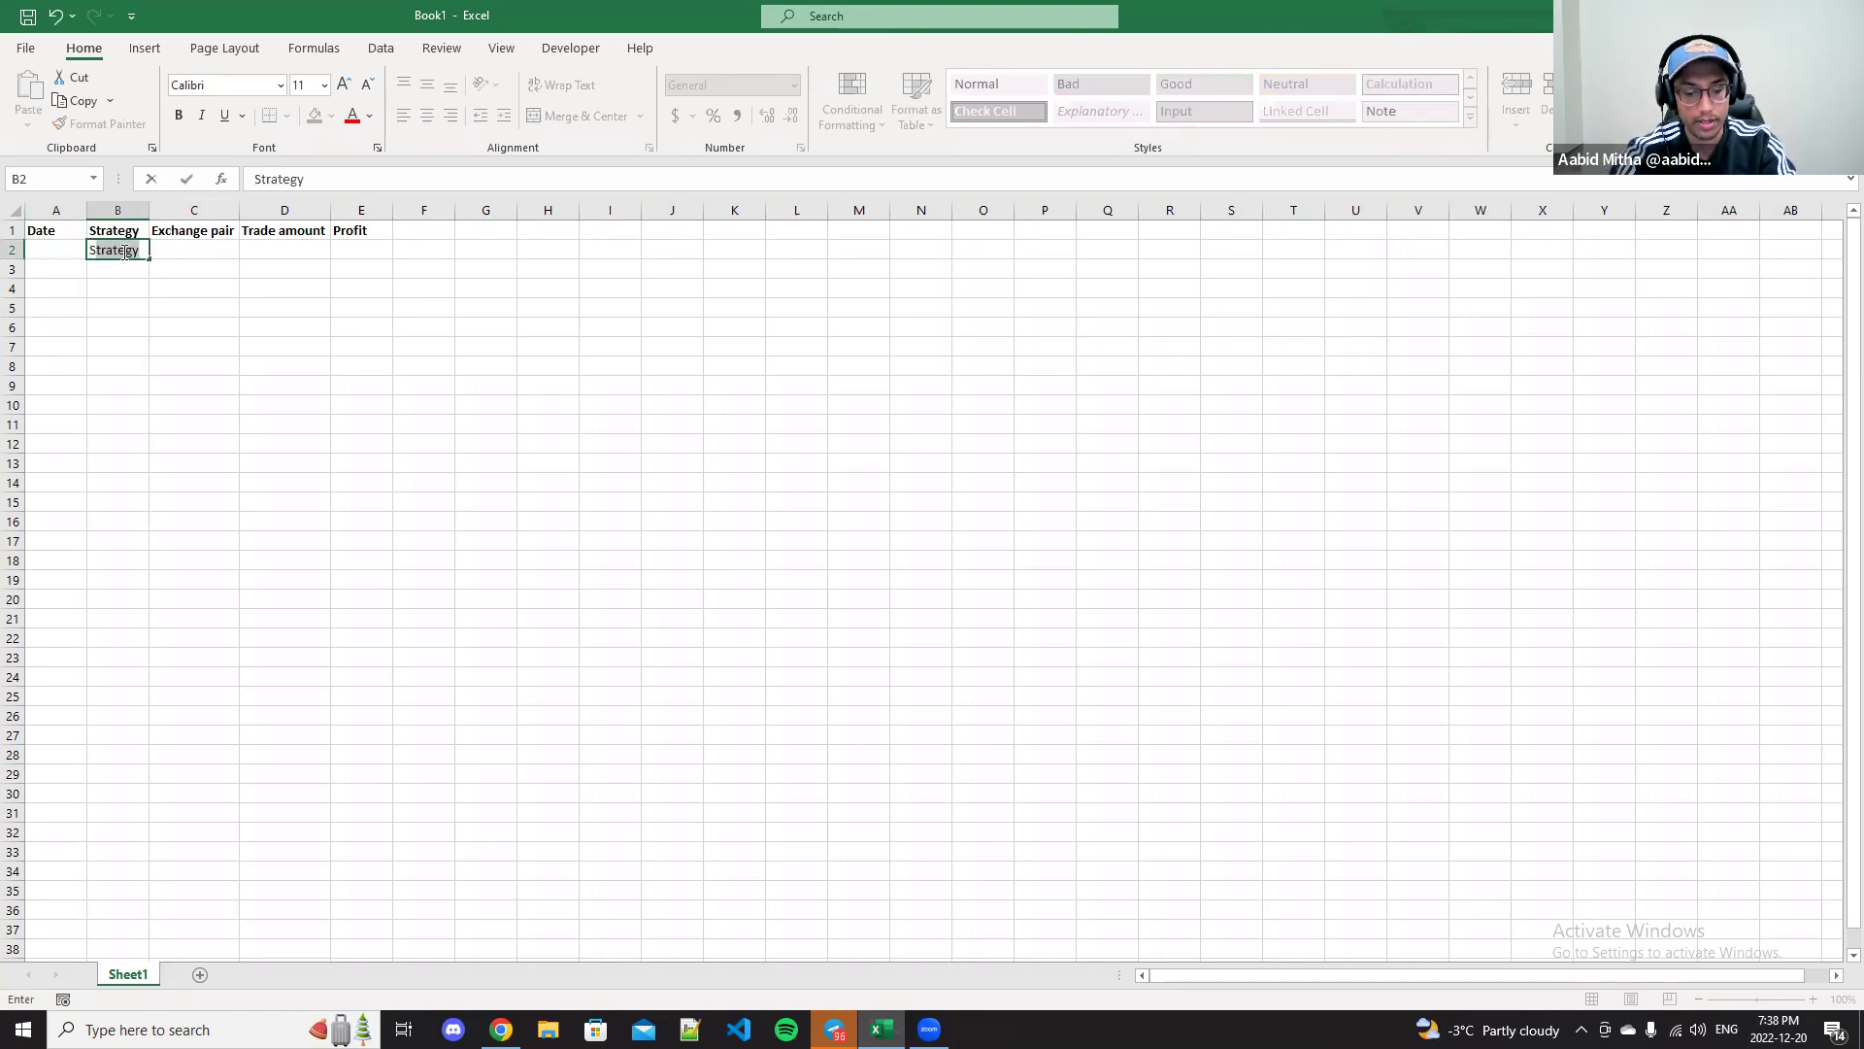
{"action": "type", "text": "&$"}
{"action": "key", "text": "BackSpace"}
{"action": "type", "text": "R"}
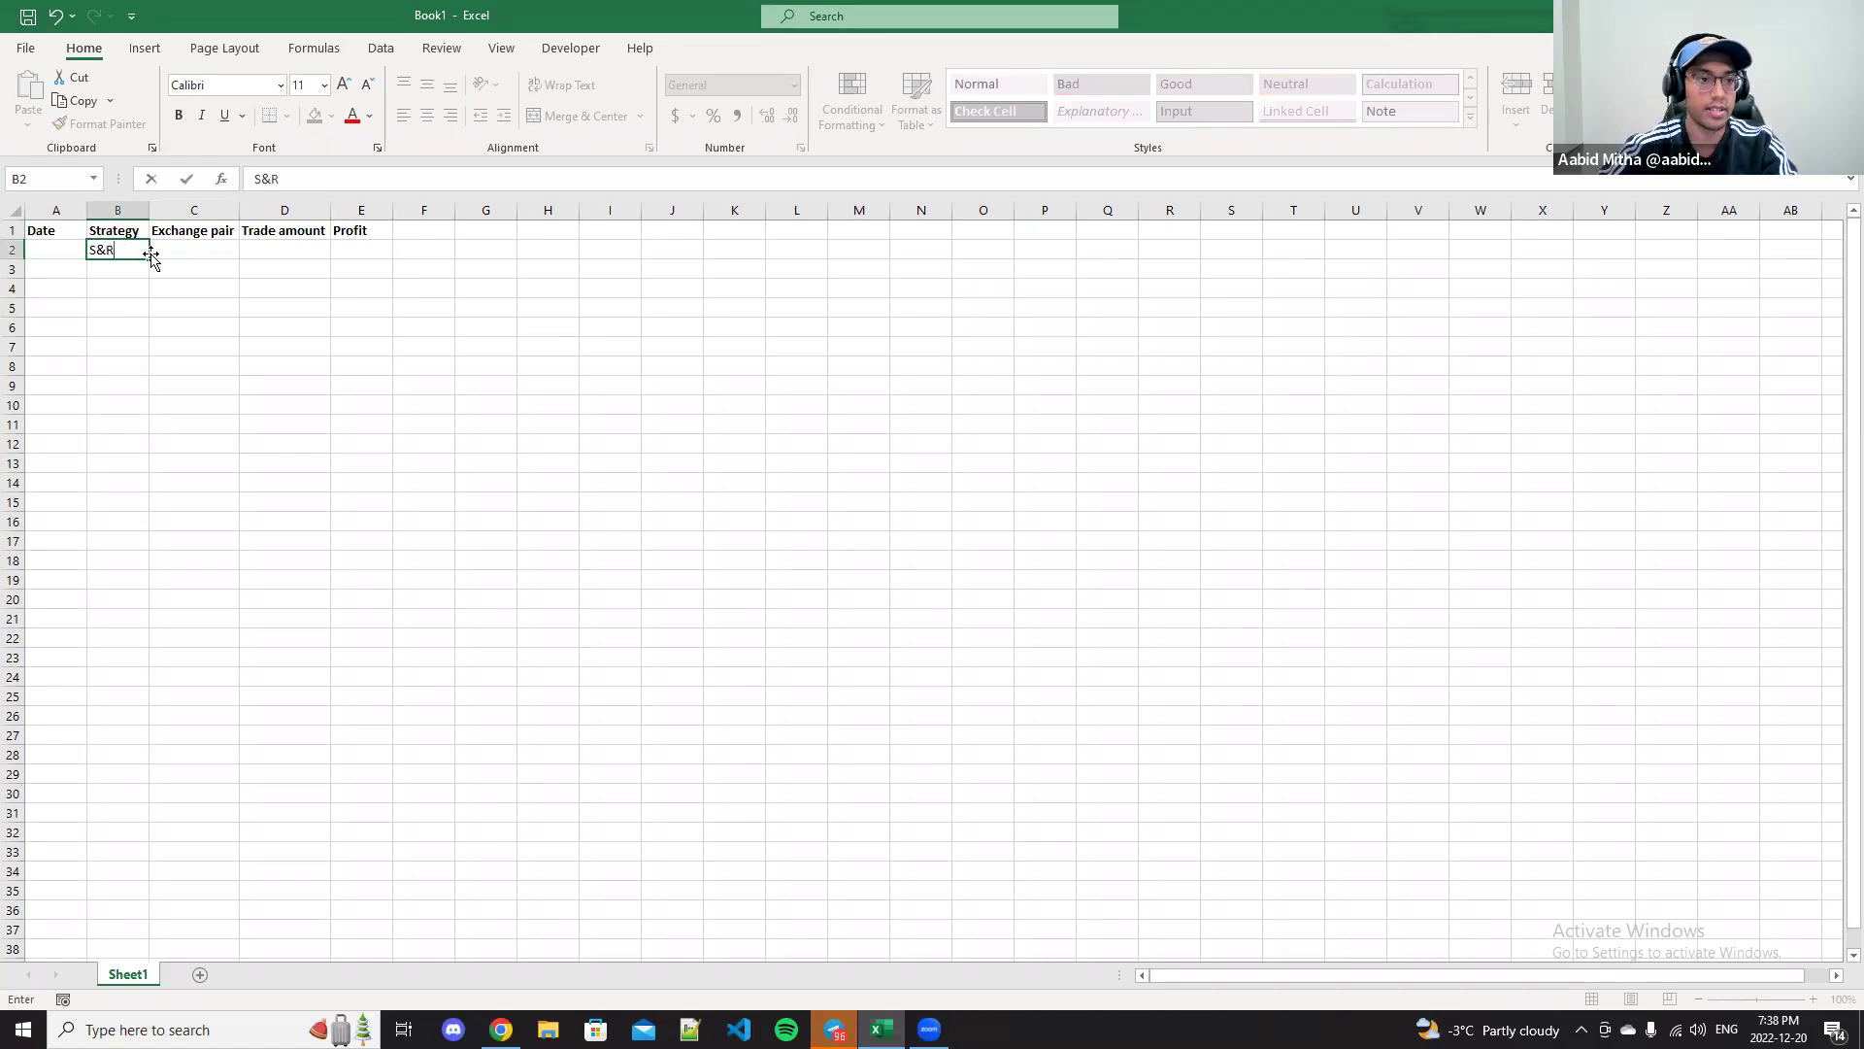
Step: Enter the strategies "Ichimoku" in B3 and "SMA" in B4
{"action": "double_click", "coordinate": [123, 274]}
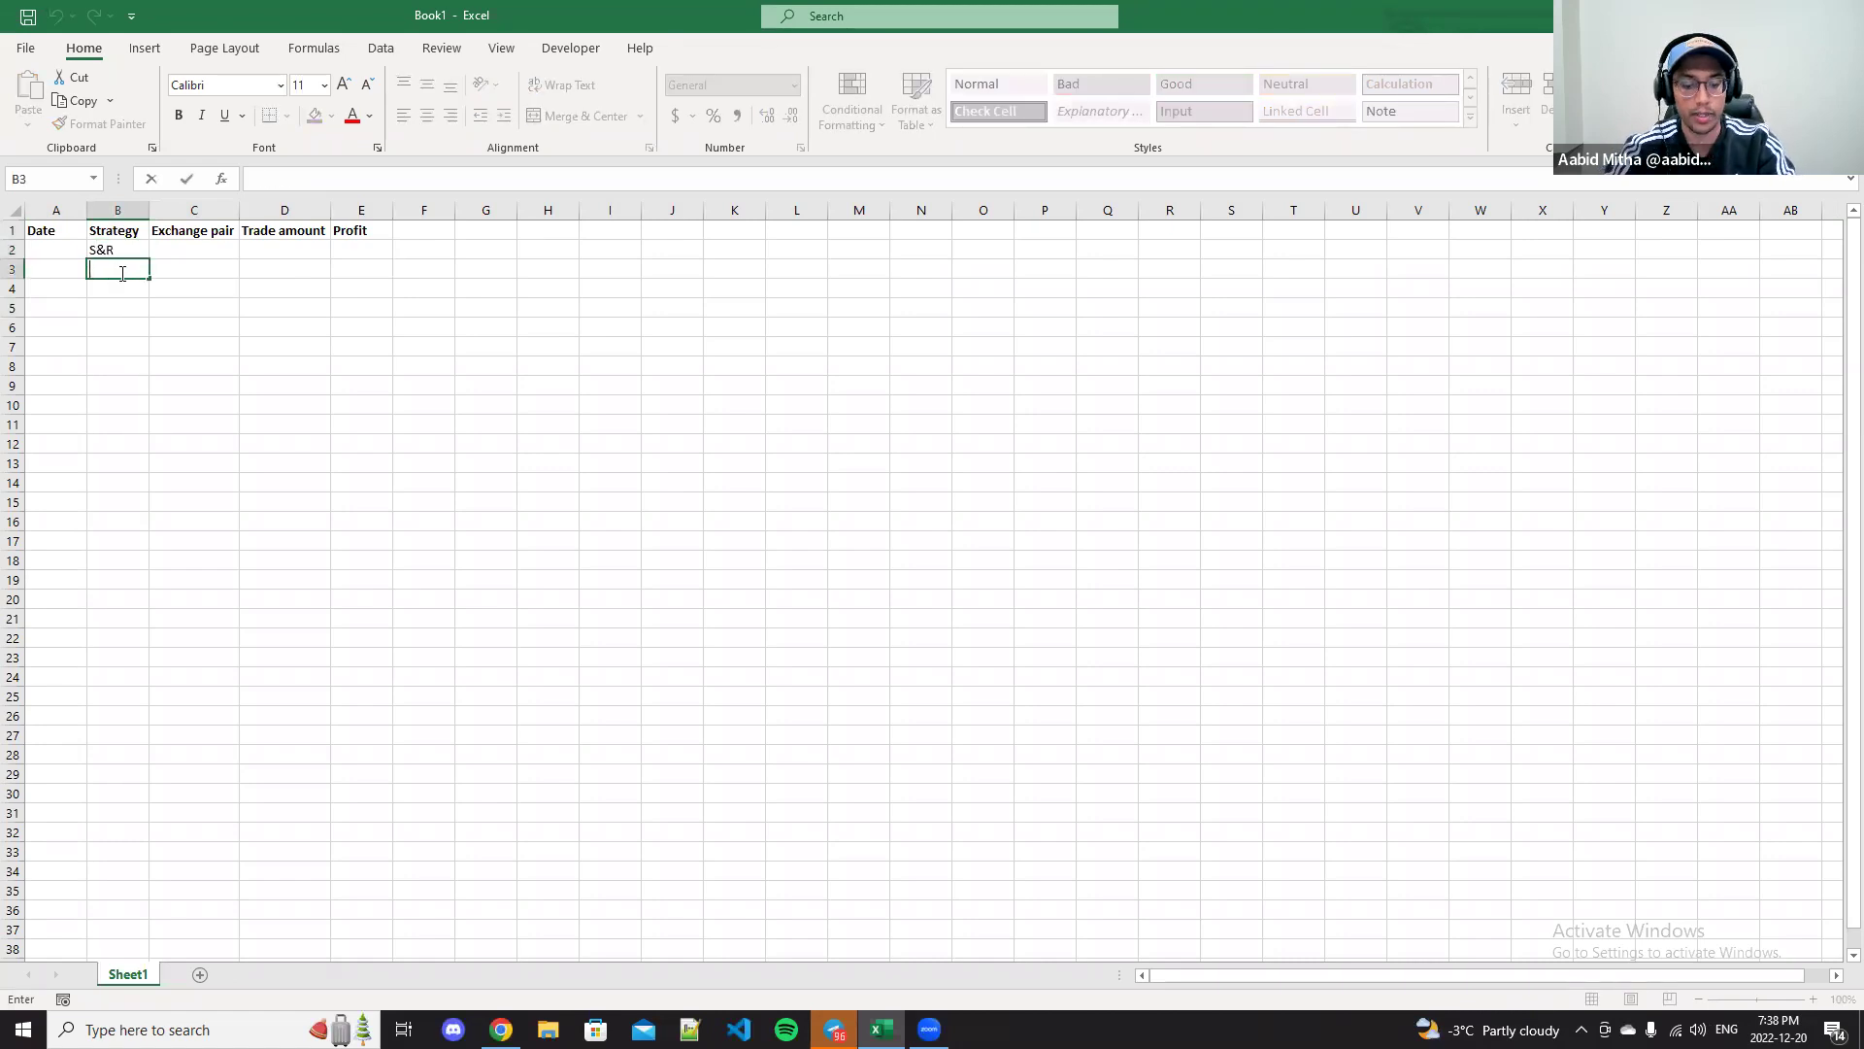
{"action": "type", "text": "Ichimoku"}
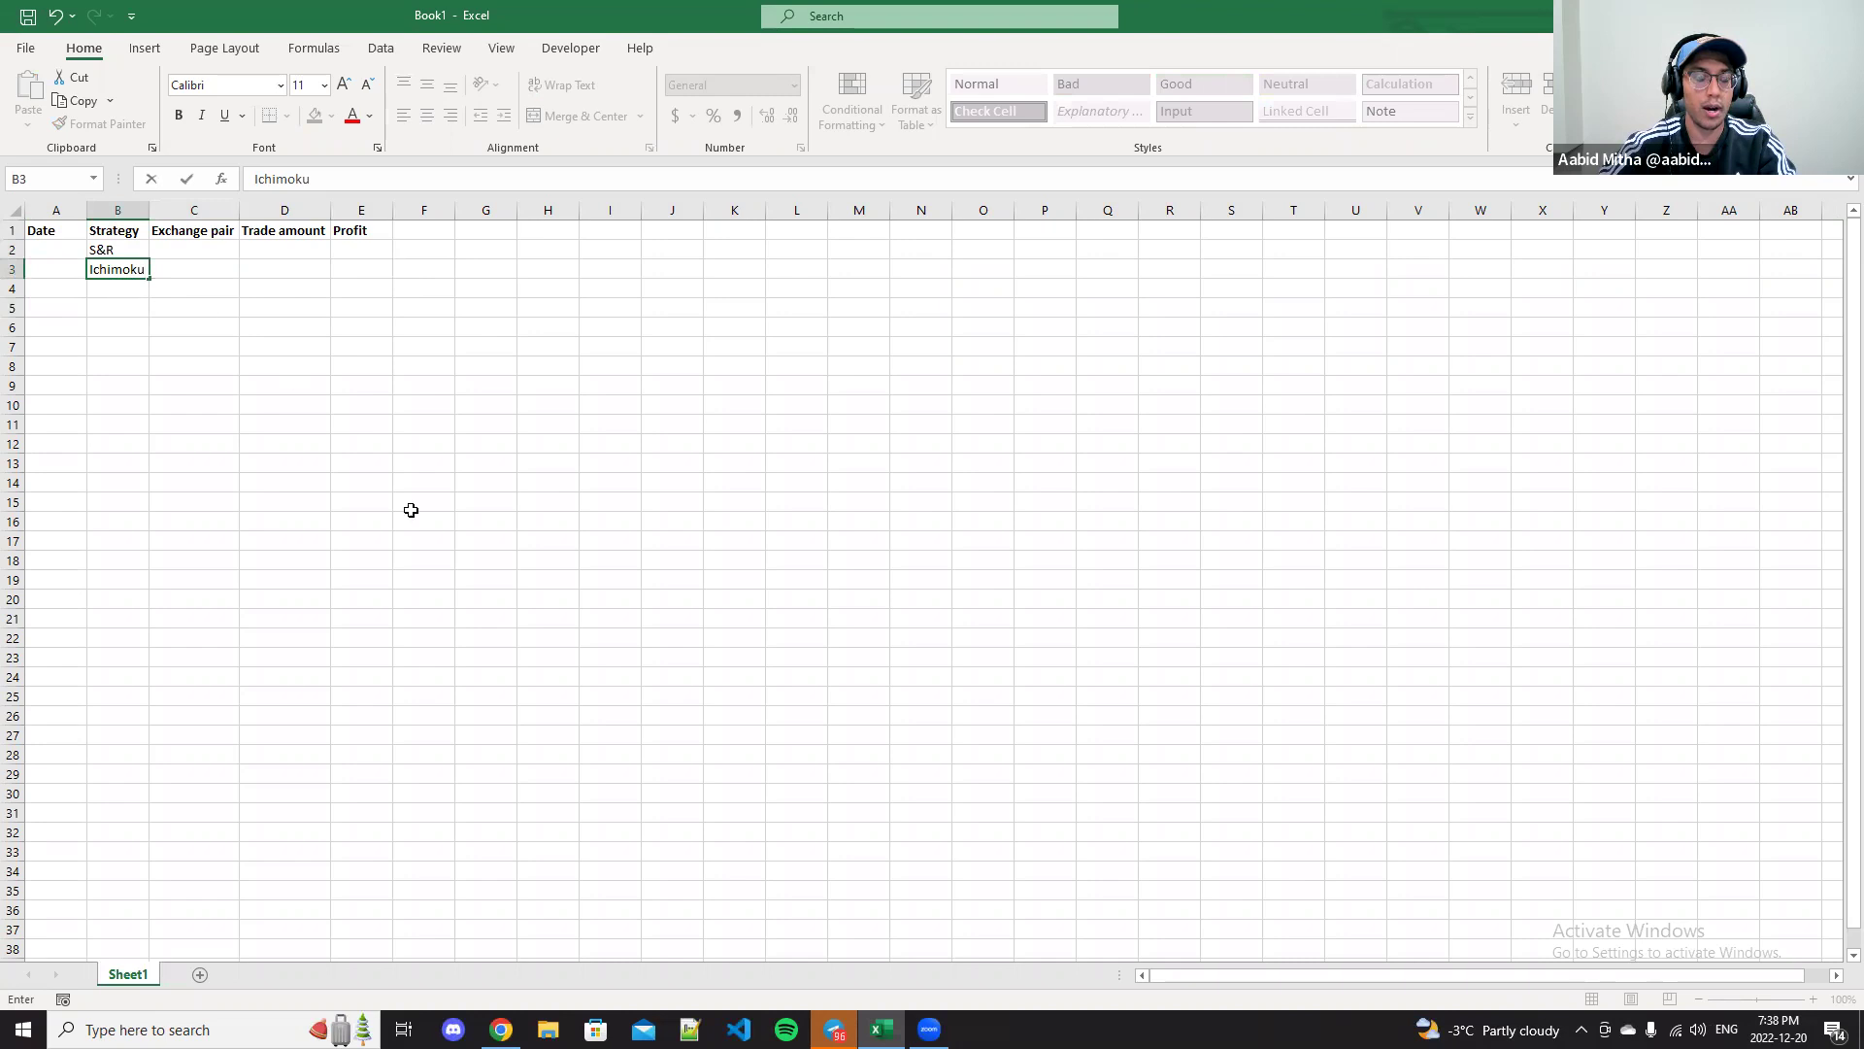
{"action": "left_click", "coordinate": [127, 290]}
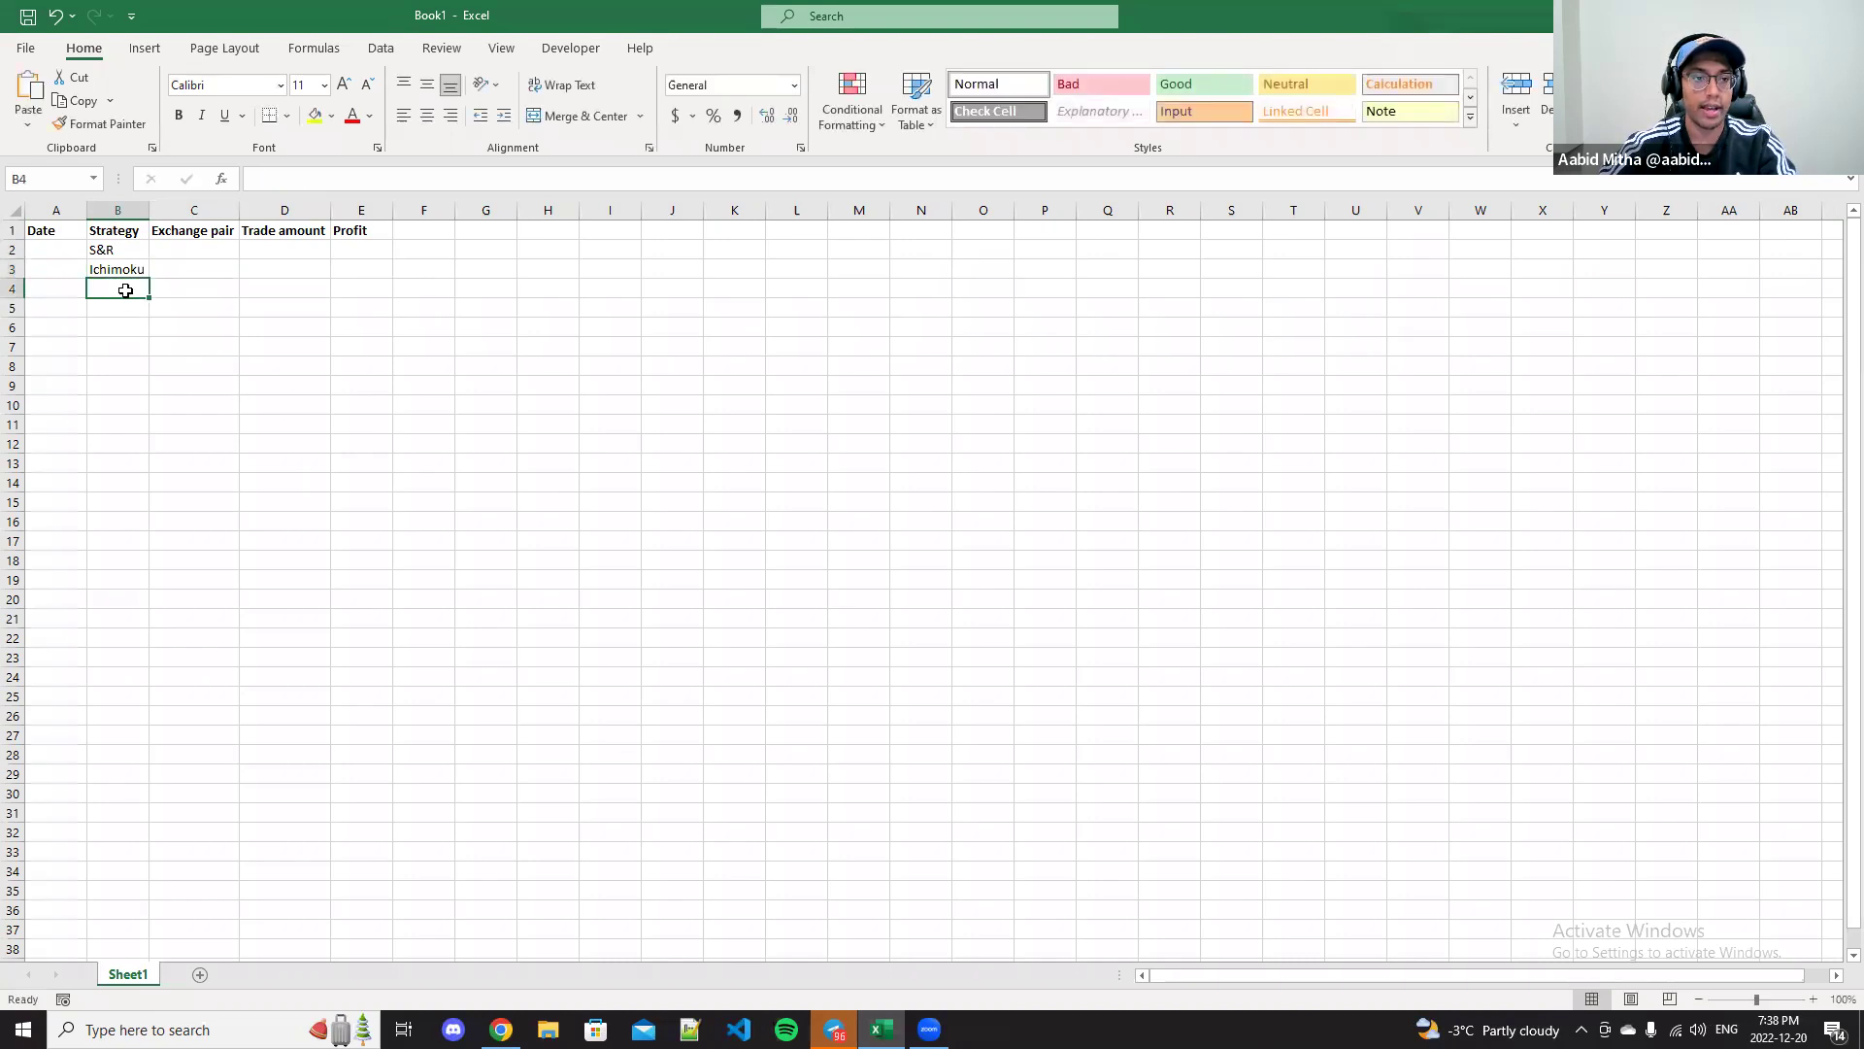
{"action": "double_click", "coordinate": [124, 290]}
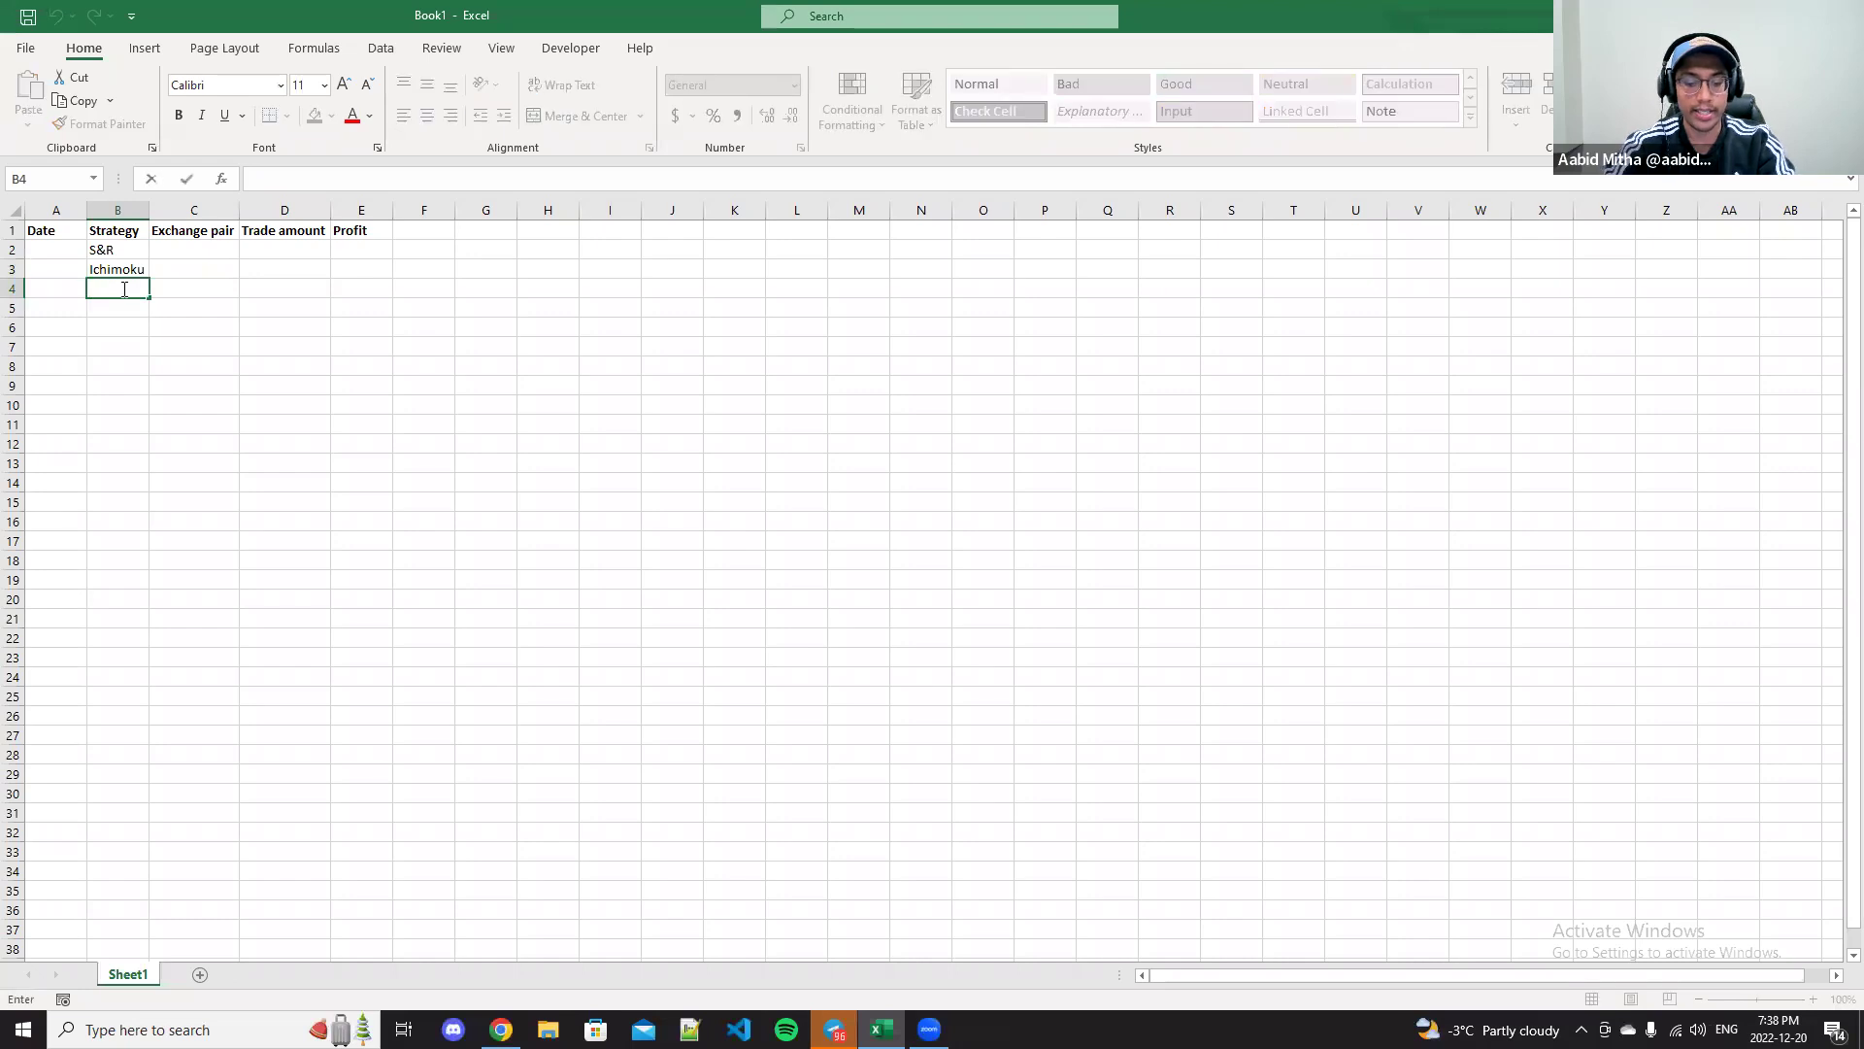
{"action": "type", "text": "SMA"}
{"action": "left_click_drag", "start_coordinate": [389, 328], "coordinate": [423, 327]}
Step: Fill in the exchange pairs for the three trades: AUDUSD in C2, EURJPY in C3 and USDCNH in C4
{"action": "double_click", "coordinate": [220, 248]}
{"action": "type", "text": "AUDUSD"}
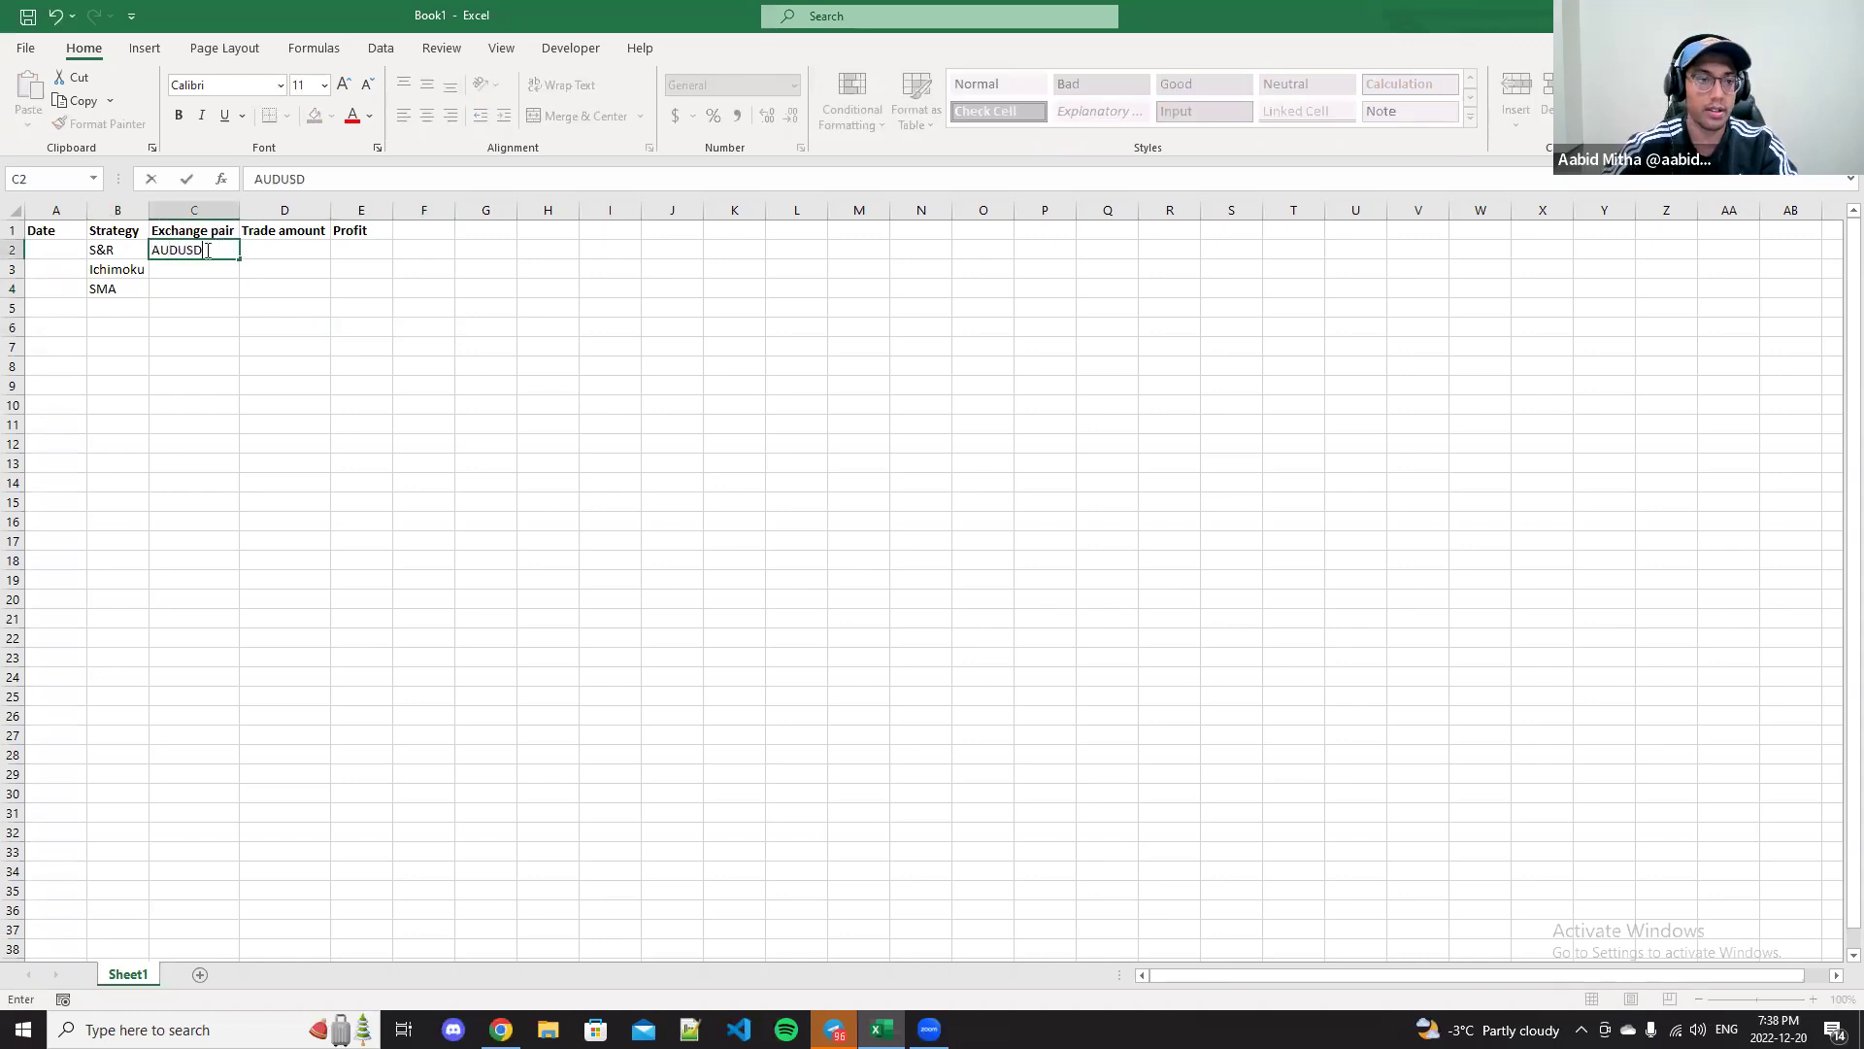
{"action": "left_click", "coordinate": [177, 271]}
{"action": "type", "text": "EURJOP Y"}
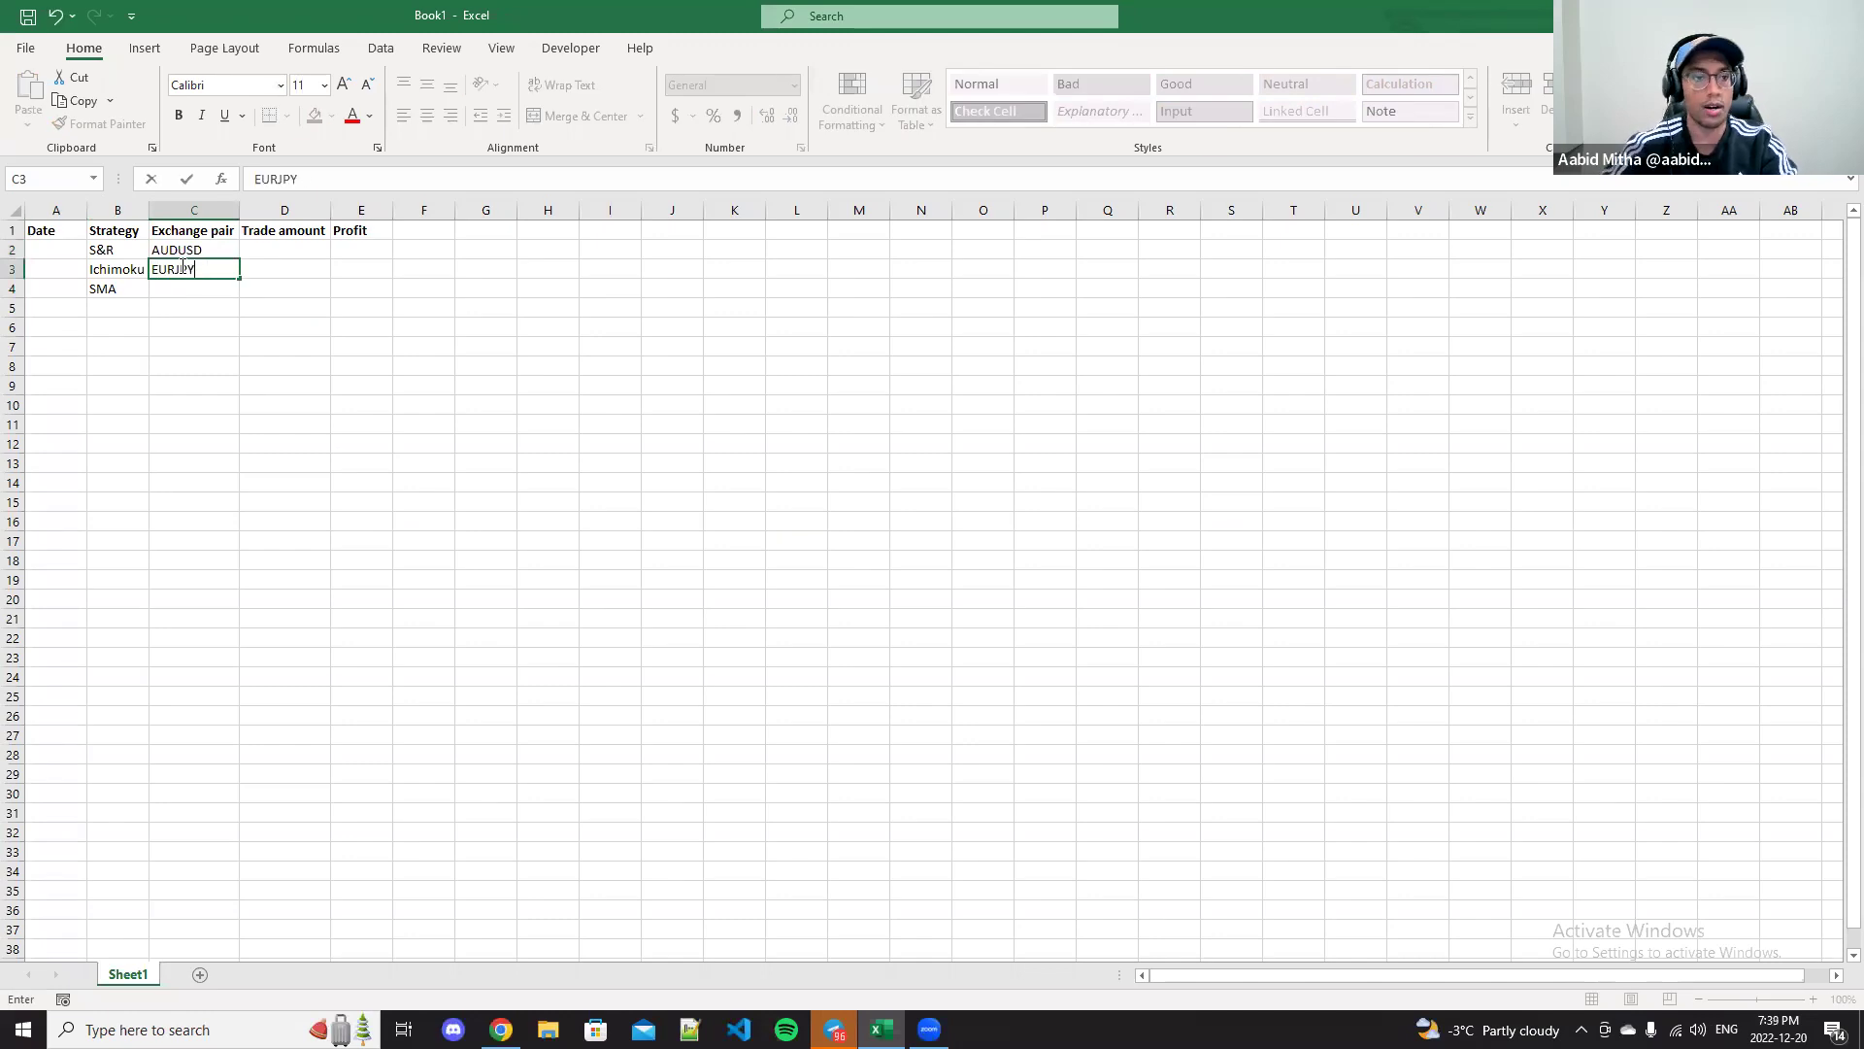
{"action": "double_click", "coordinate": [170, 286]}
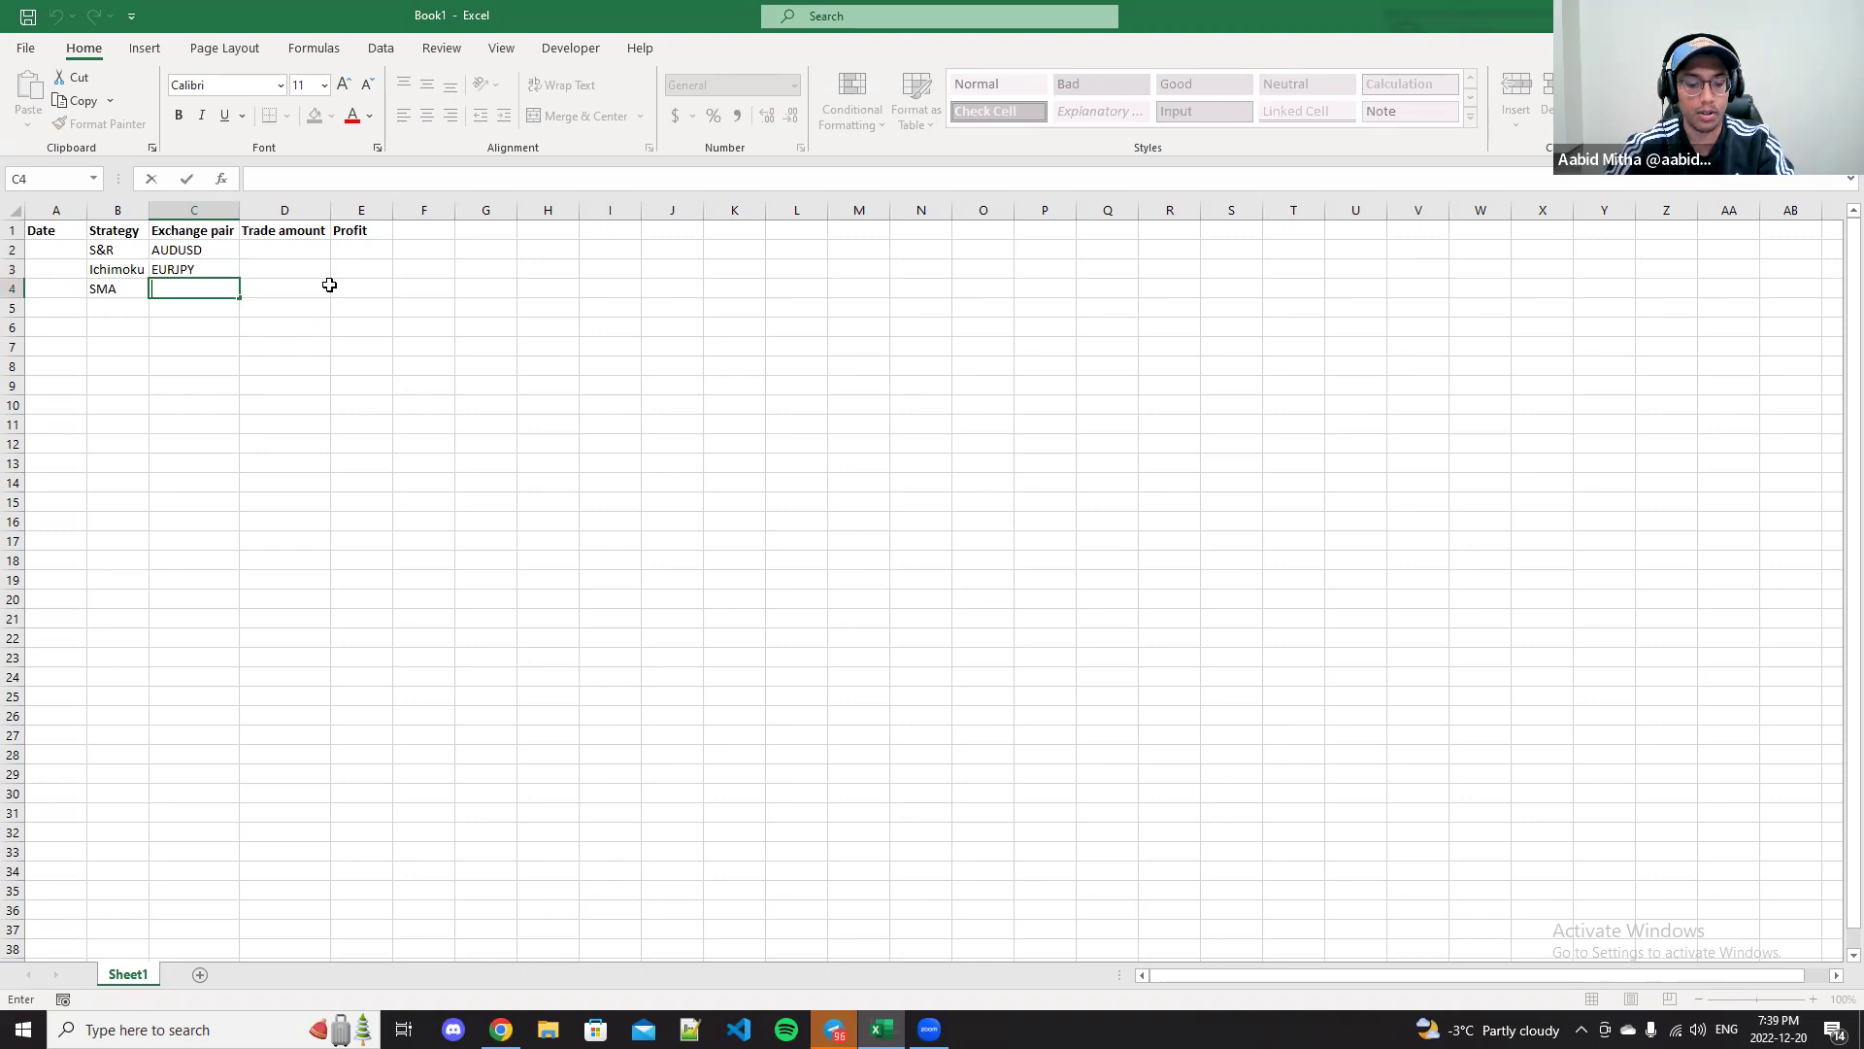
{"action": "type", "text": "USDCNH"}
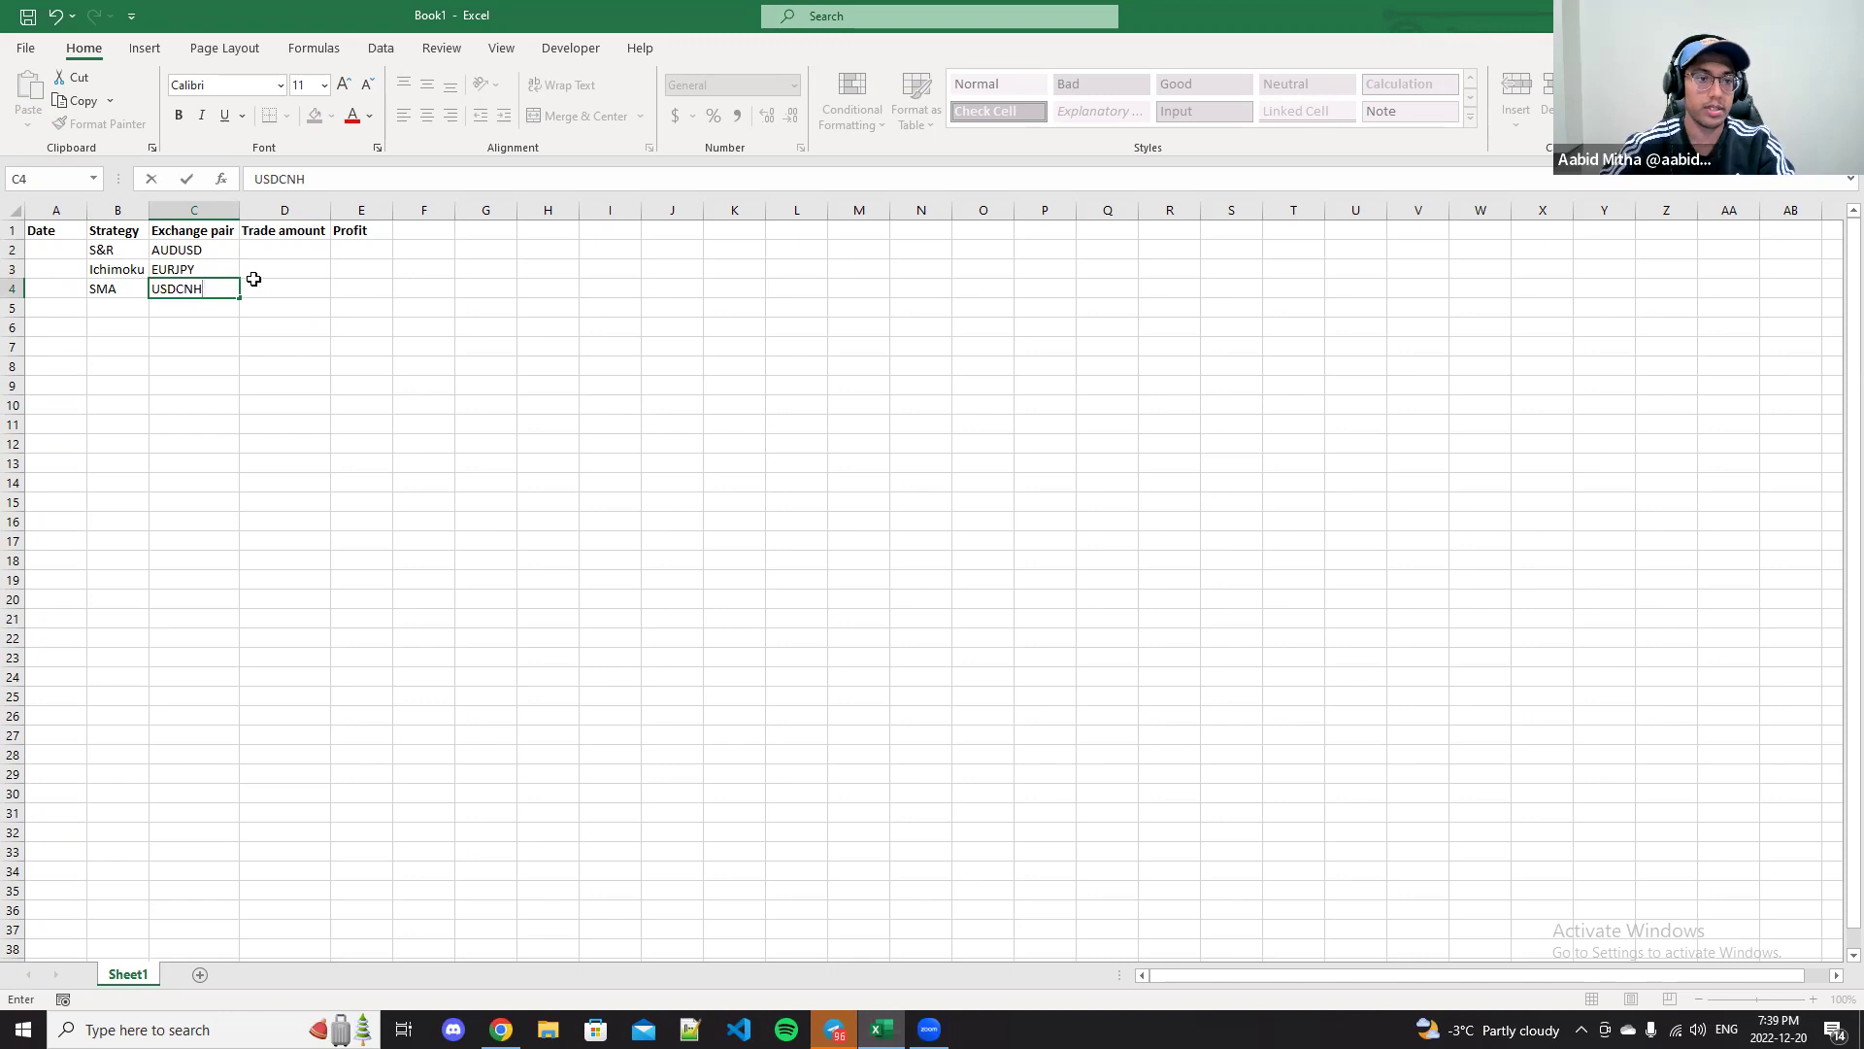
Step: Enter a trade amount of 10 in D2 and copy it to D3 and D4
{"action": "left_click", "coordinate": [284, 247]}
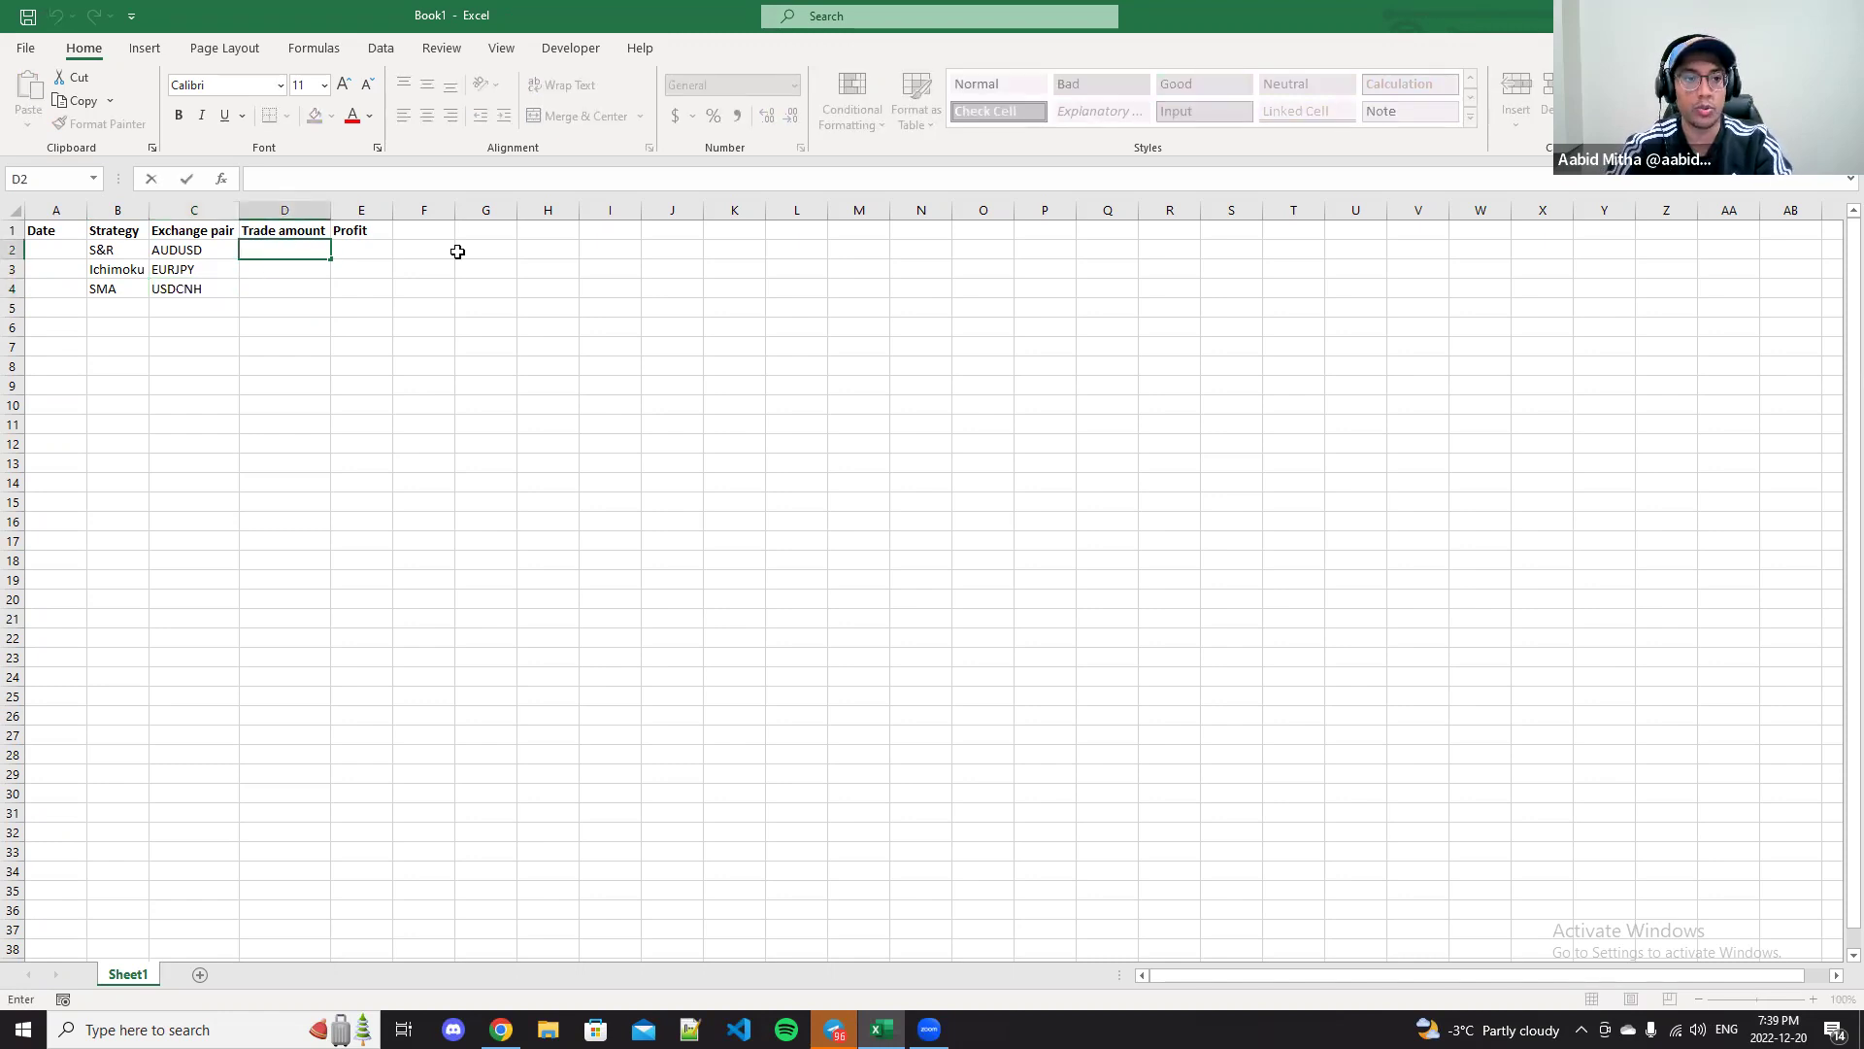
{"action": "type", "text": "10"}
{"action": "left_click", "coordinate": [282, 274]}
{"action": "left_click", "coordinate": [275, 254]}
{"action": "left_click_drag", "start_coordinate": [330, 258], "coordinate": [305, 289]}
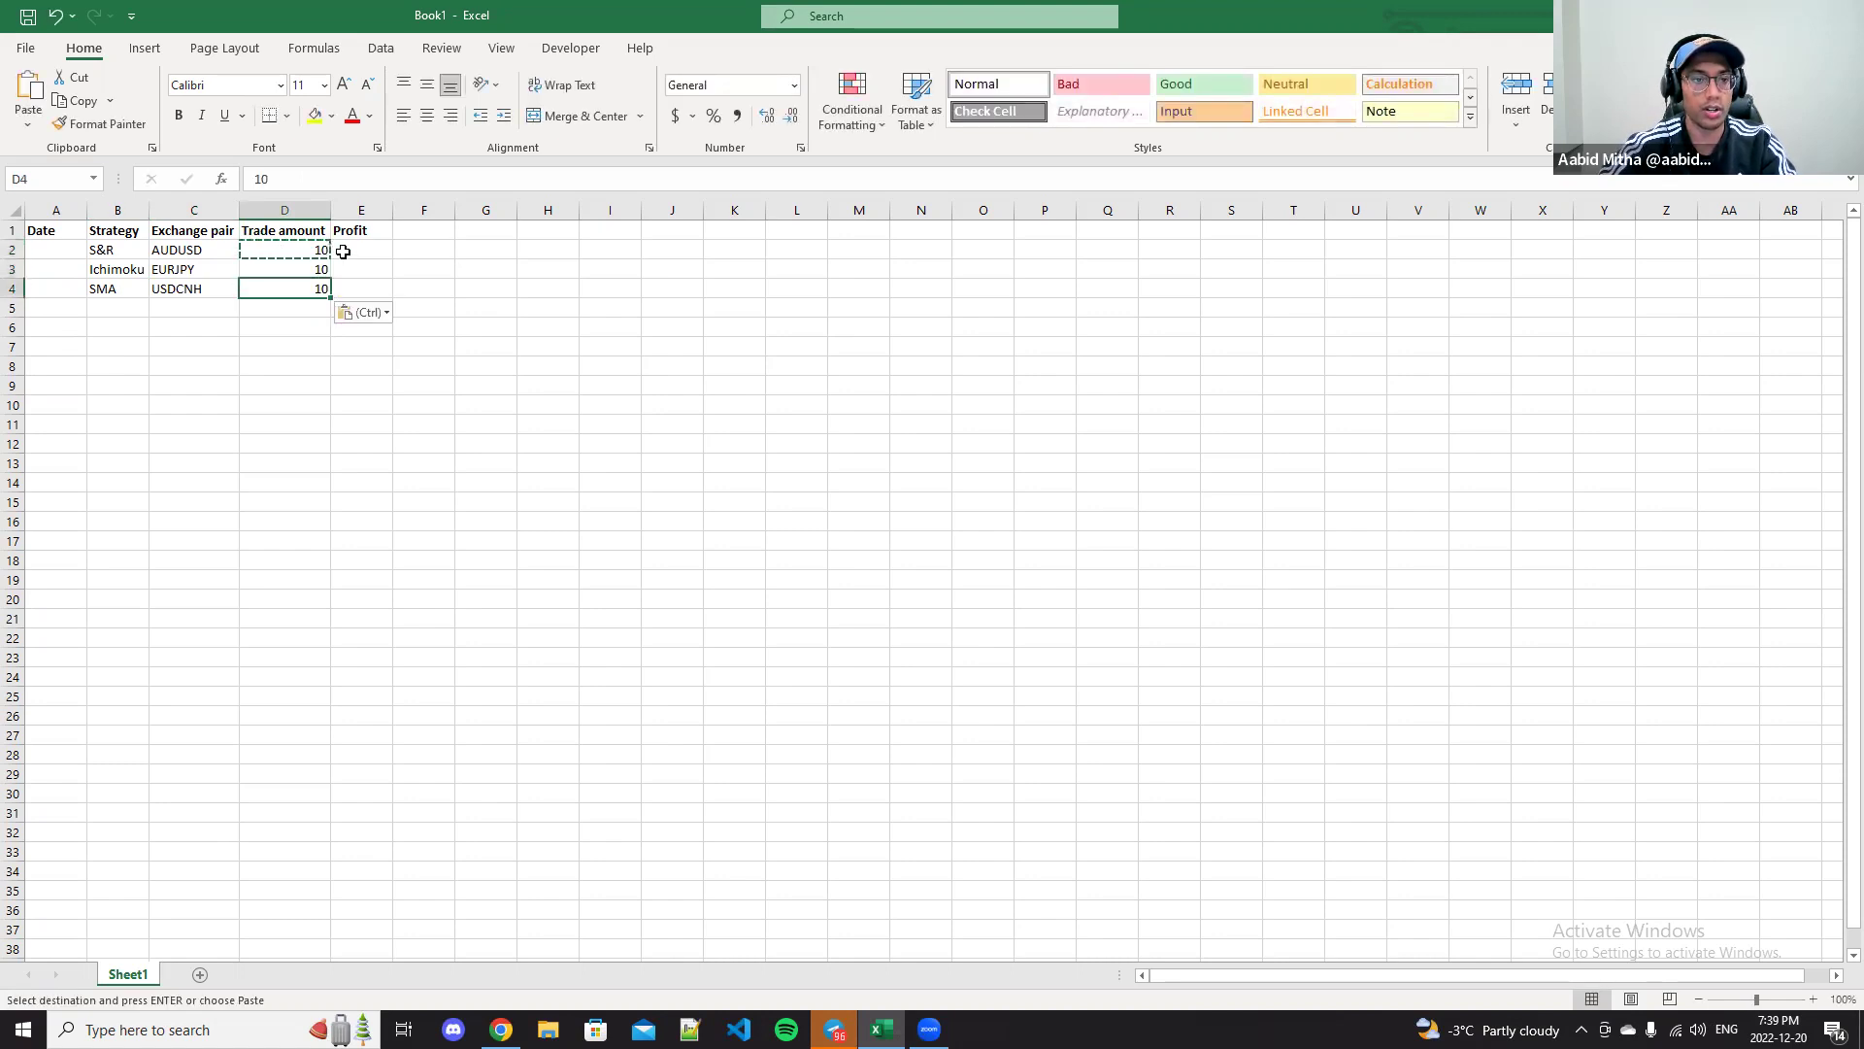
Step: Enter the profits of the three trades: 6 in E2, 7 in E3 and 0 in E4
{"action": "double_click", "coordinate": [351, 250]}
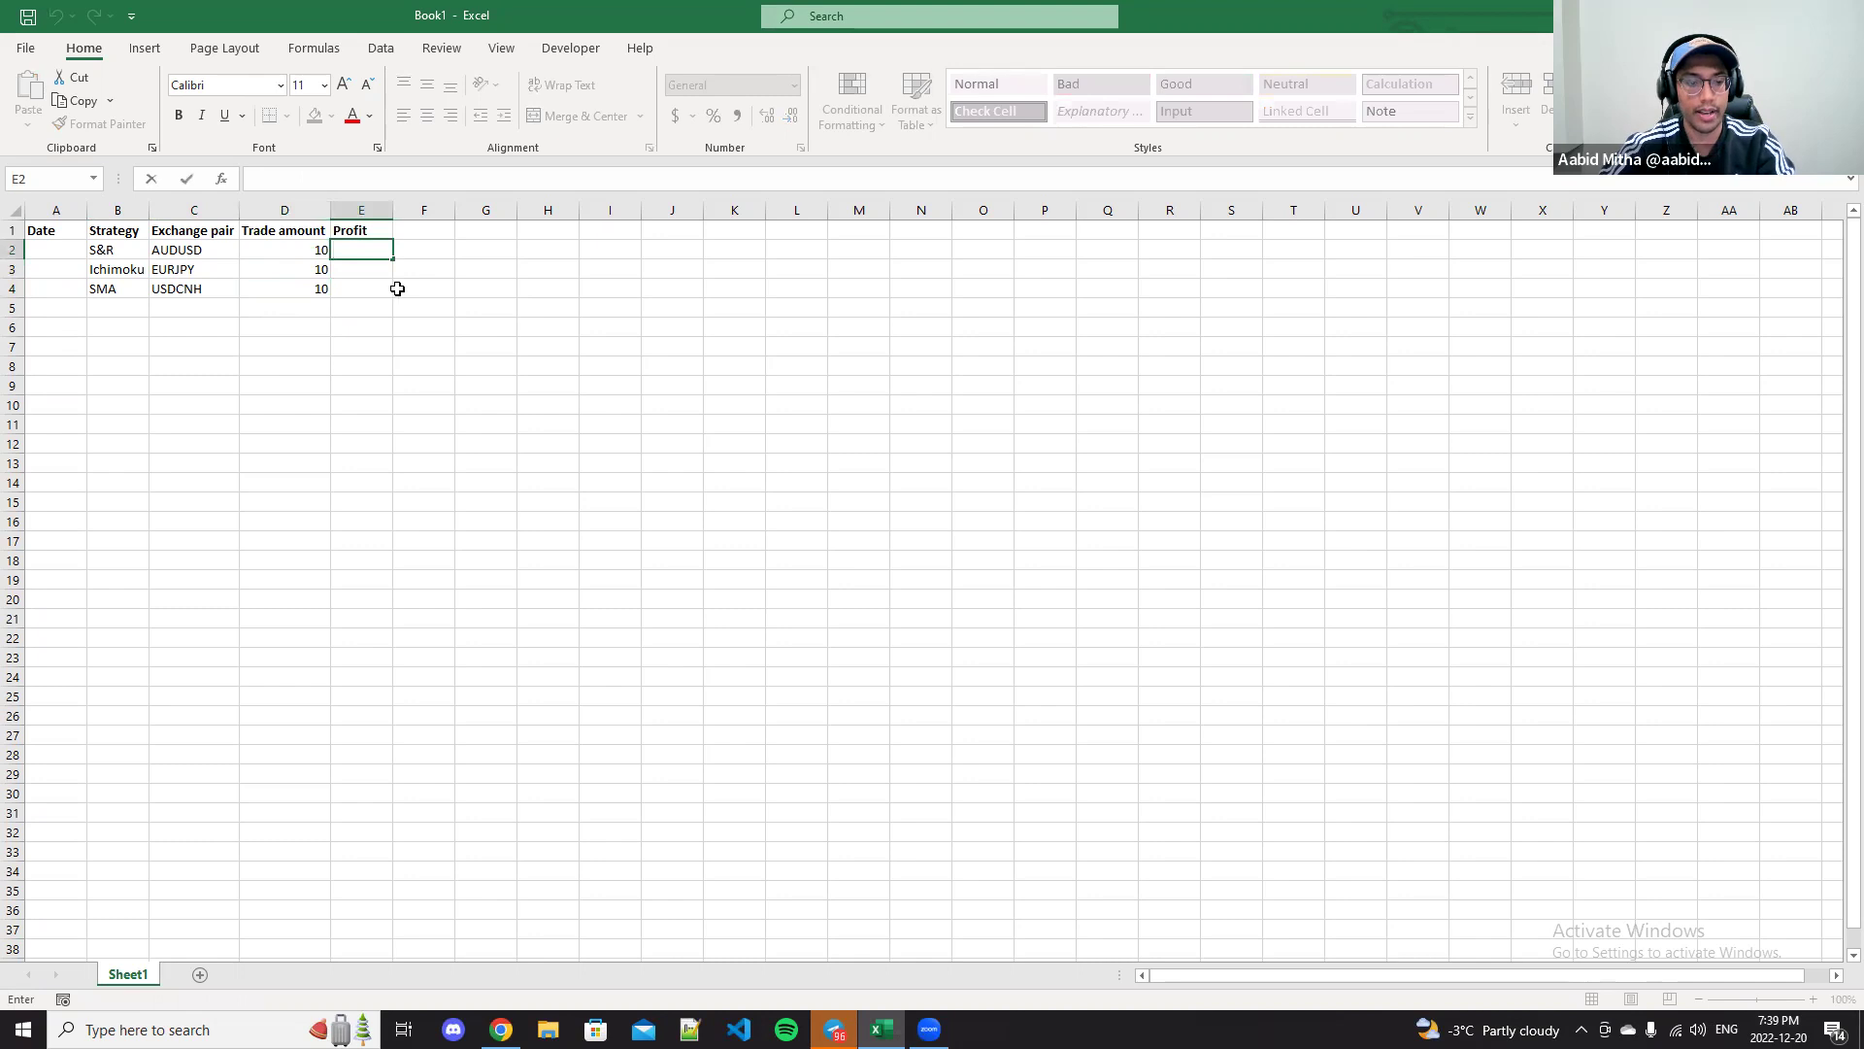
{"action": "type", "text": "6"}
{"action": "key", "text": "Return"}
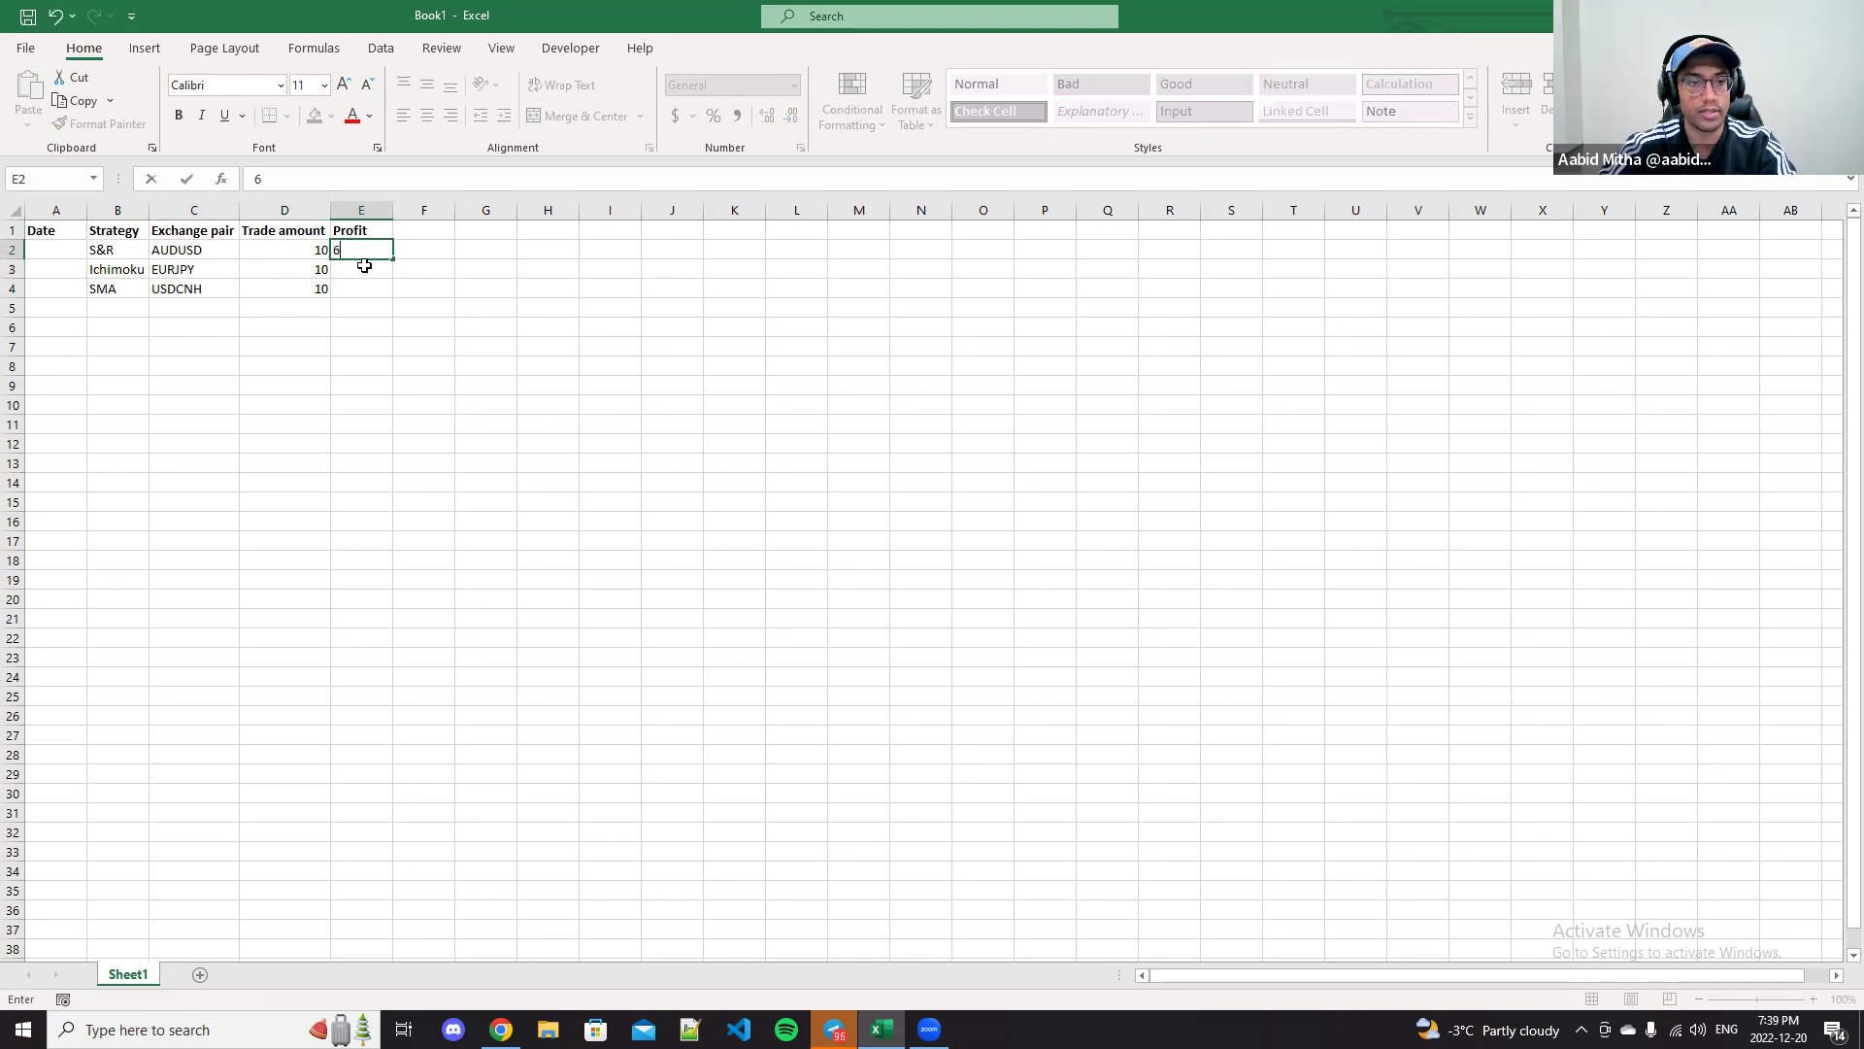
{"action": "type", "text": "7"}
{"action": "key", "text": "Return"}
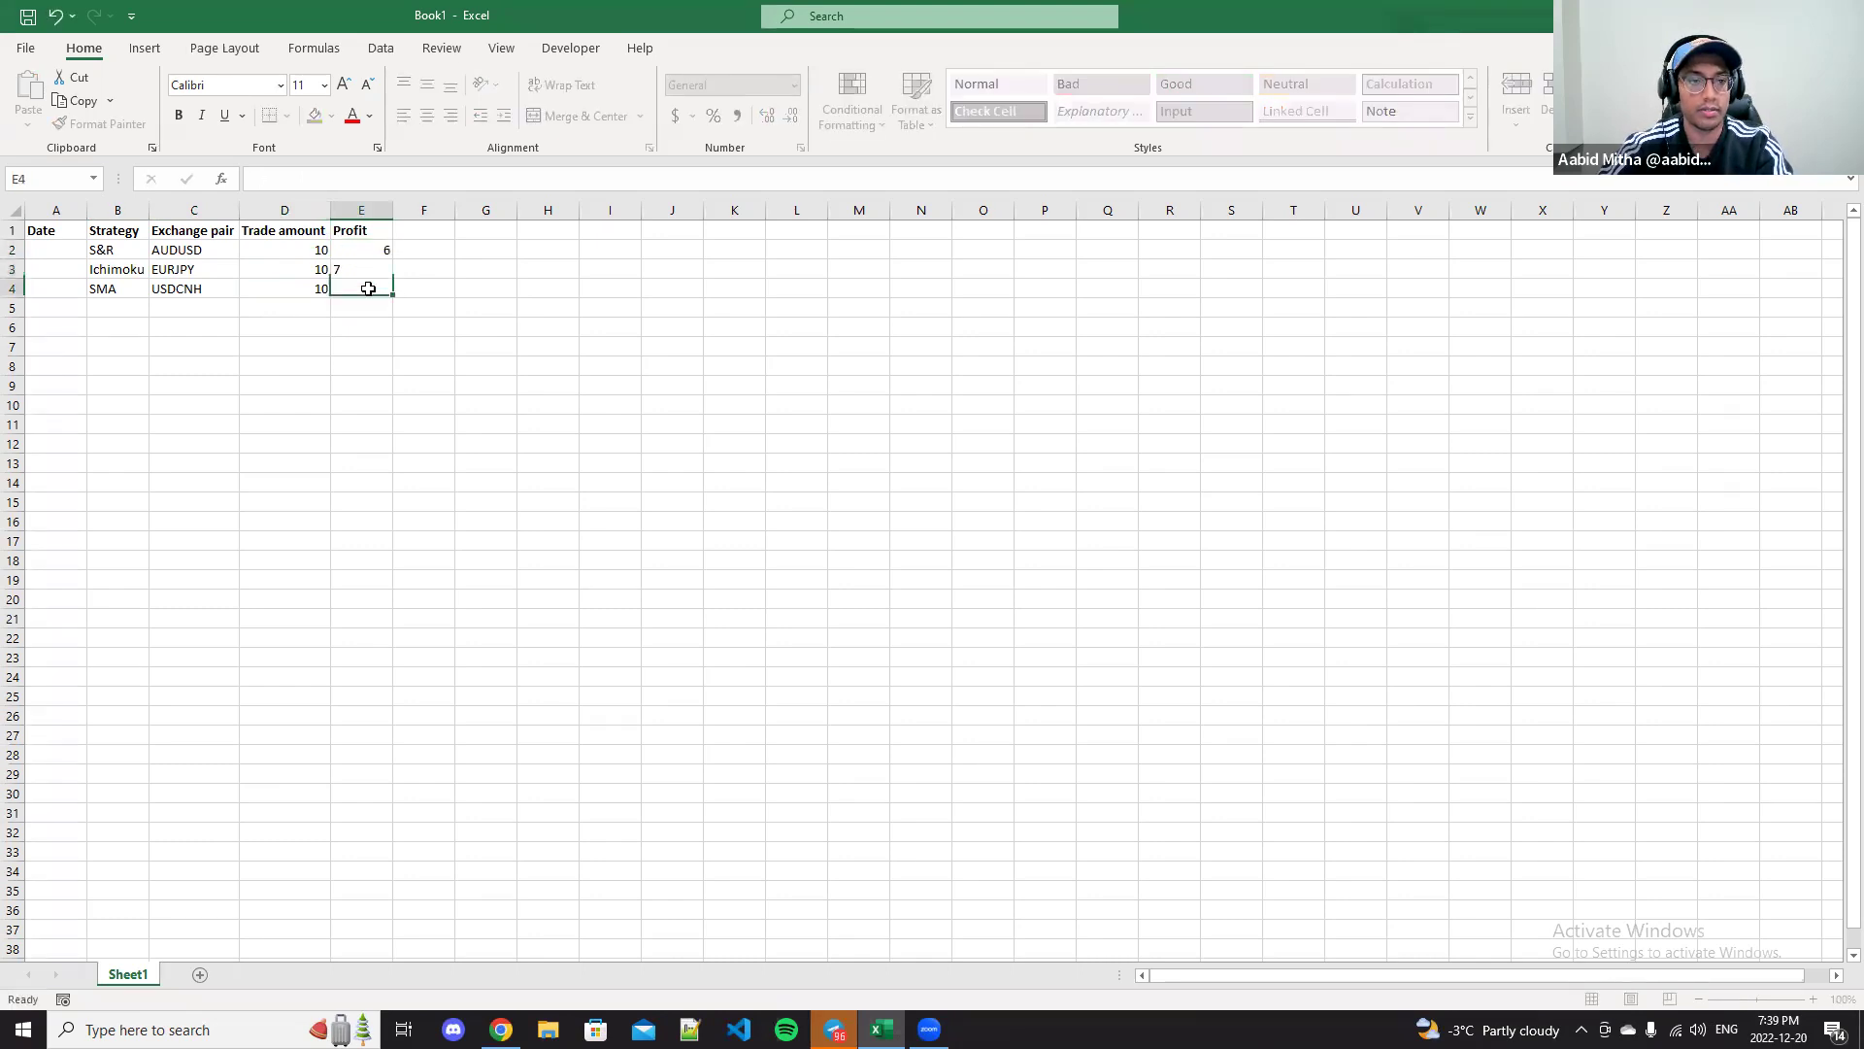
{"action": "type", "text": "0"}
{"action": "left_click", "coordinate": [481, 385]}
{"action": "left_click", "coordinate": [321, 324]}
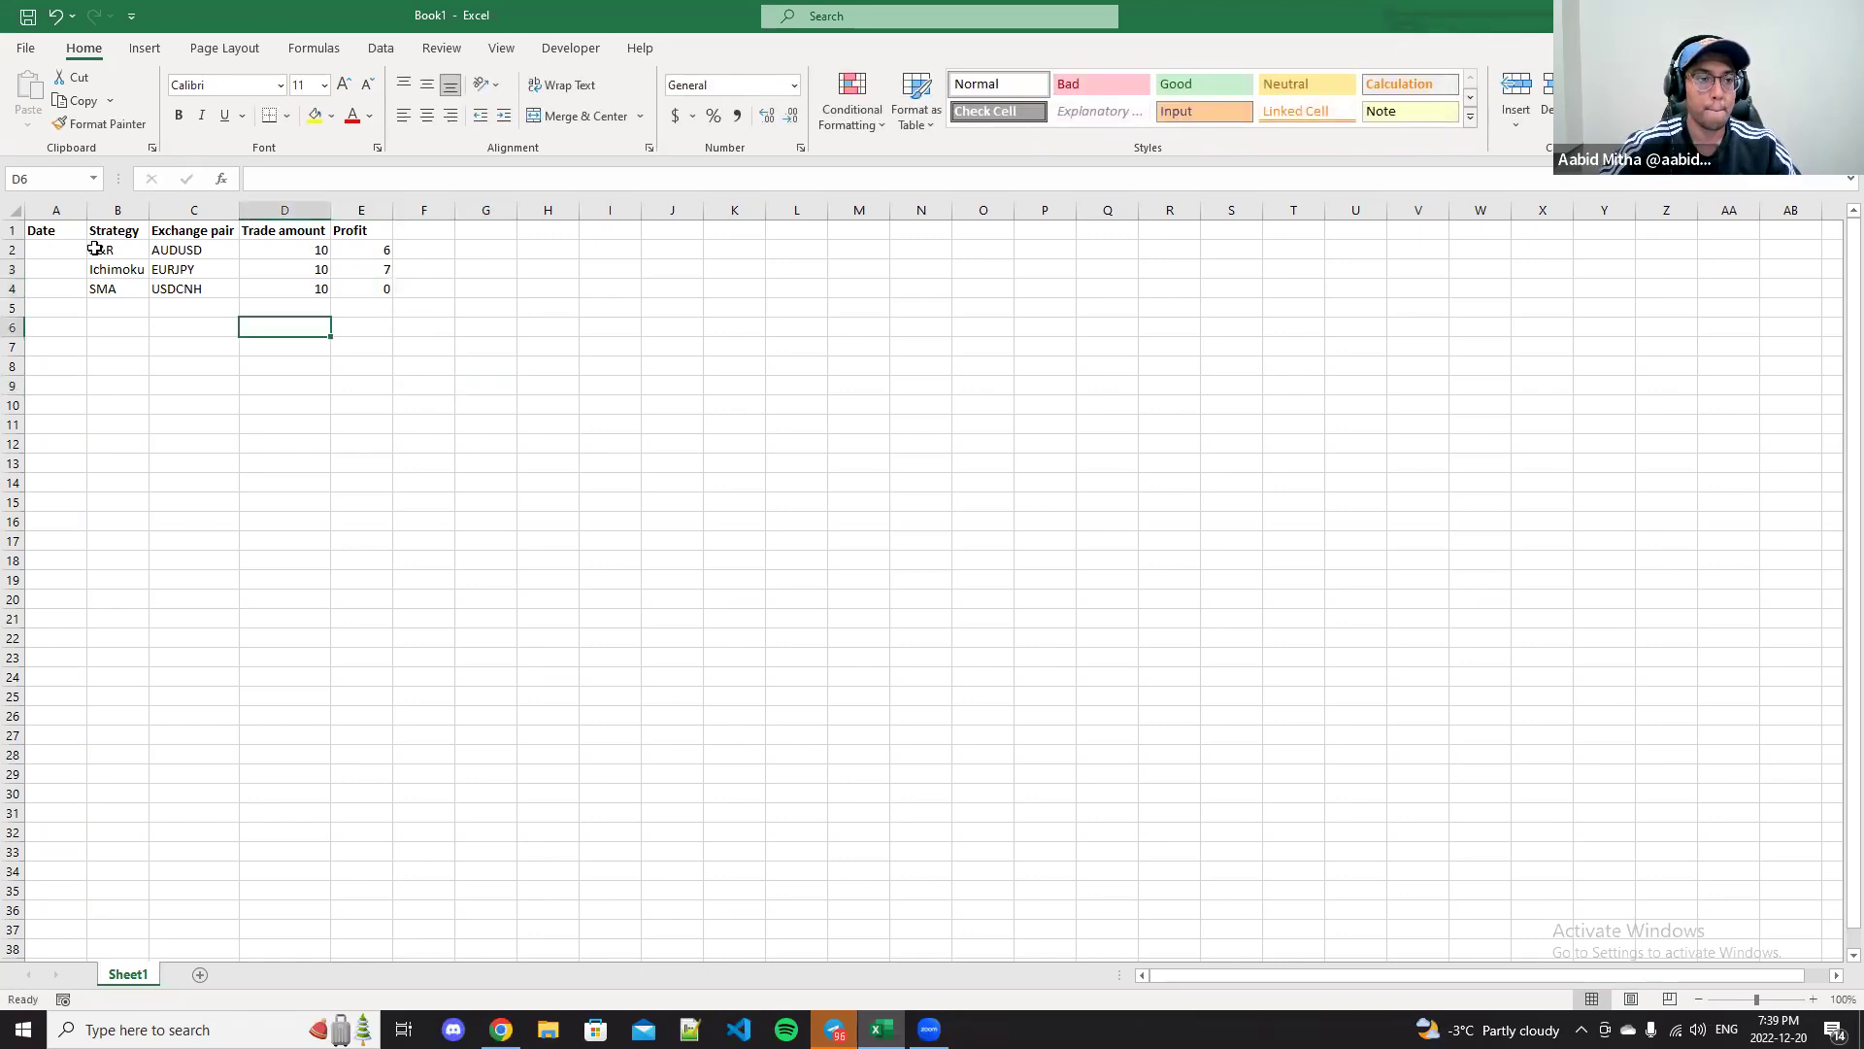
{"action": "left_click", "coordinate": [19, 248]}
{"action": "left_click_drag", "start_coordinate": [18, 249], "coordinate": [379, 289]}
{"action": "left_click", "coordinate": [279, 323]}
{"action": "left_click", "coordinate": [115, 248]}
{"action": "left_click", "coordinate": [127, 323]}
{"action": "left_click", "coordinate": [118, 325]}
{"action": "left_click_drag", "start_coordinate": [107, 250], "coordinate": [104, 295]}
{"action": "left_click", "coordinate": [170, 319]}
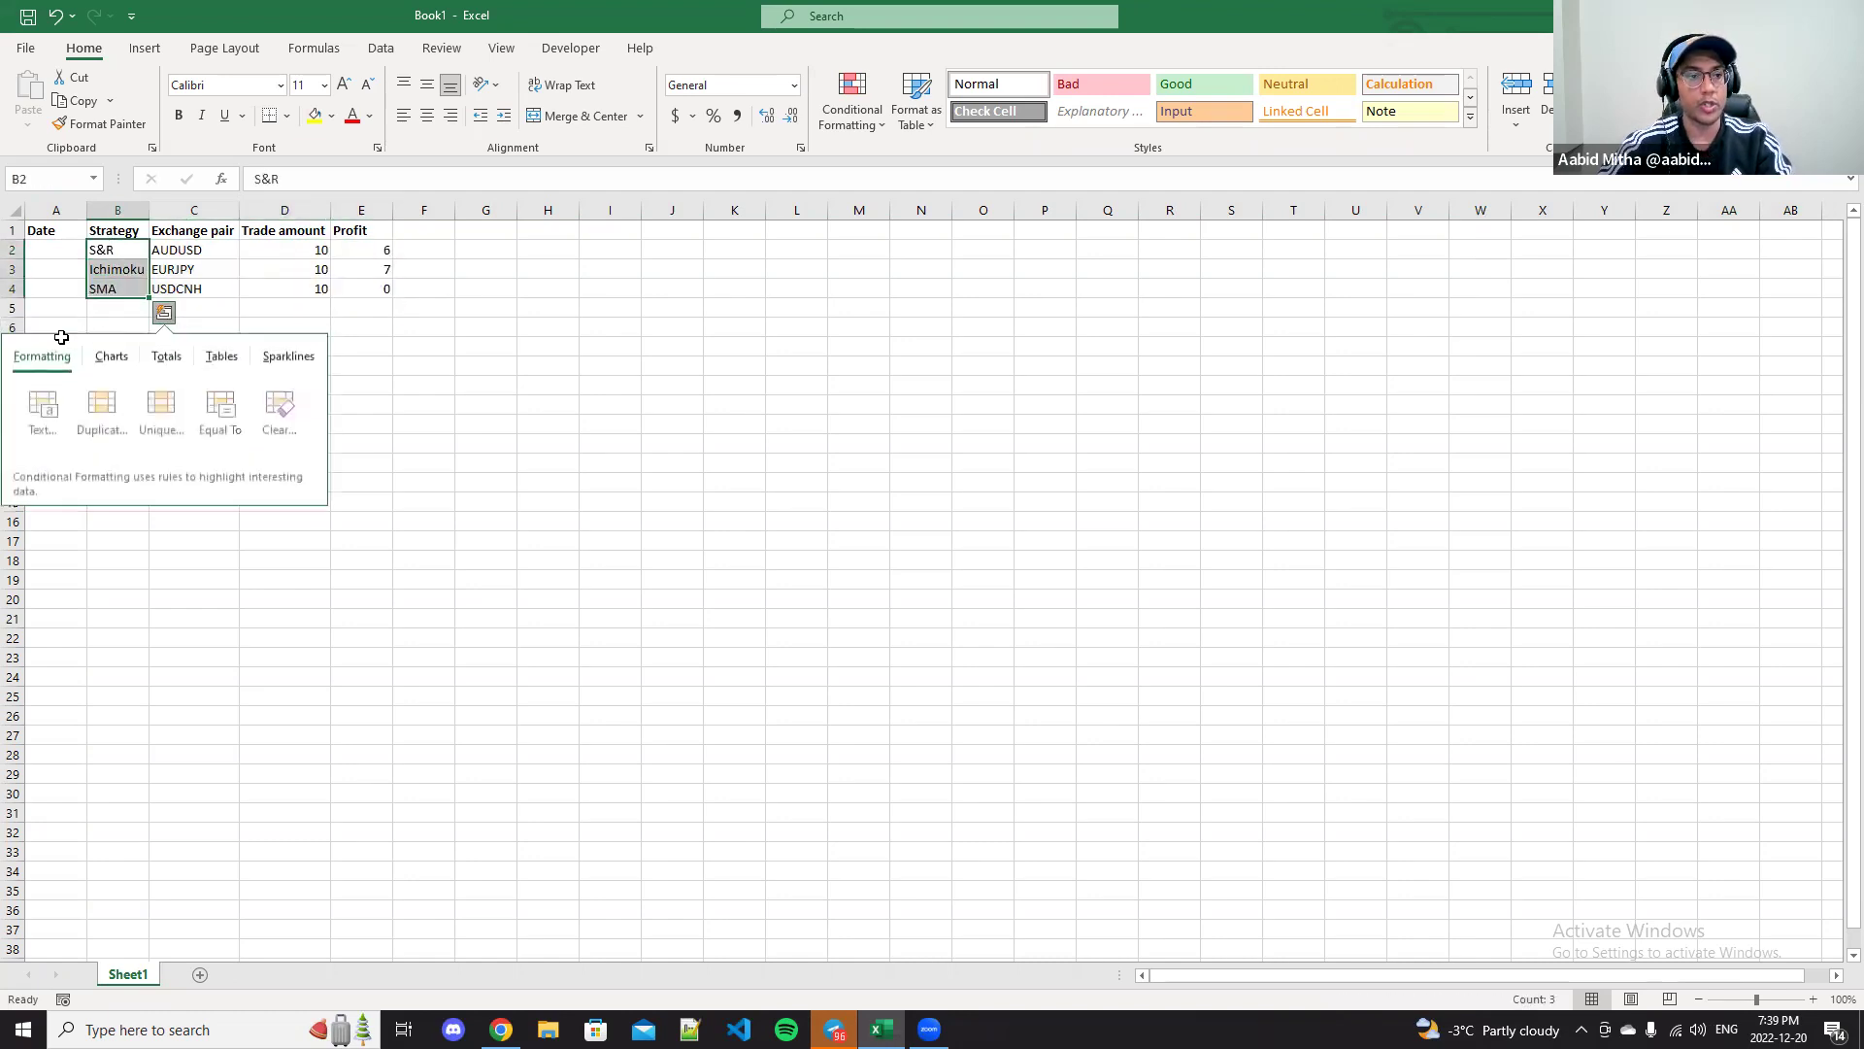
{"action": "left_click", "coordinate": [581, 301]}
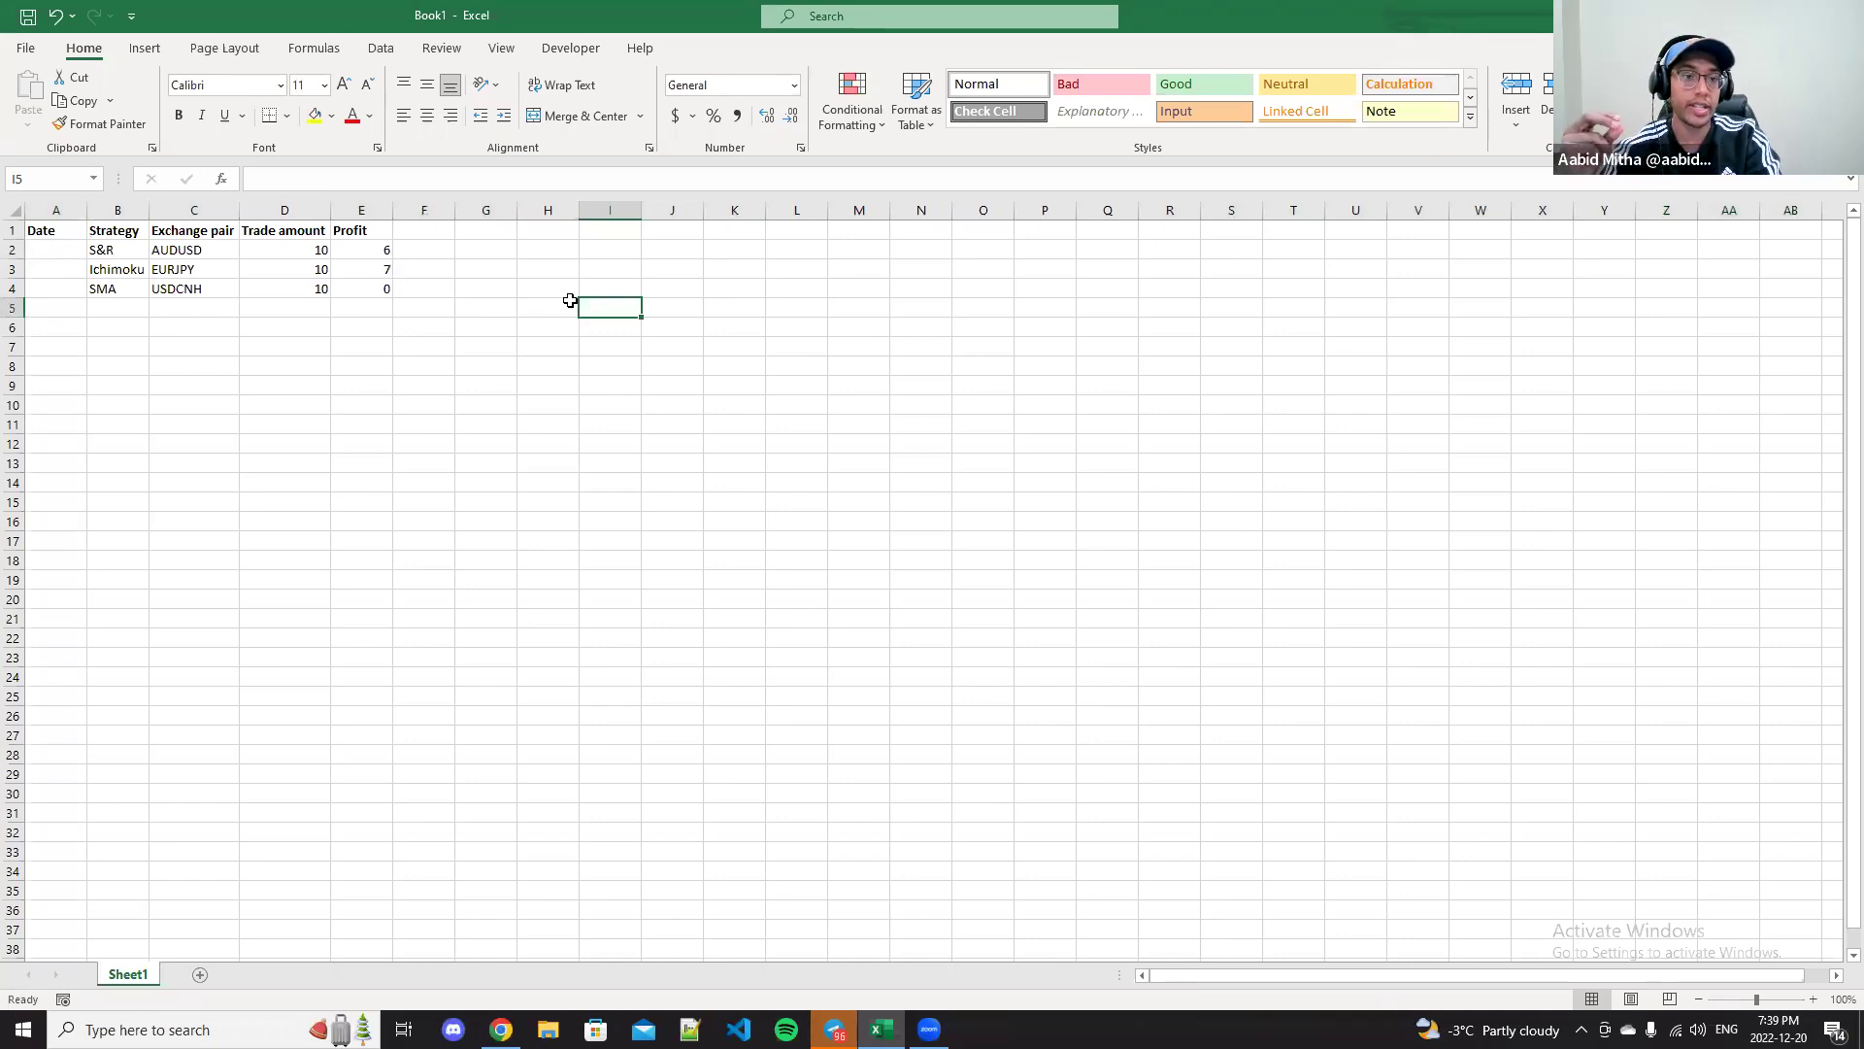
Step: Duplicate the three trade entries in B2:E4 directly below, starting at B5
{"action": "left_click_drag", "start_coordinate": [102, 251], "coordinate": [377, 288]}
{"action": "key", "text": "ctrl+c"}
{"action": "left_click", "coordinate": [129, 309]}
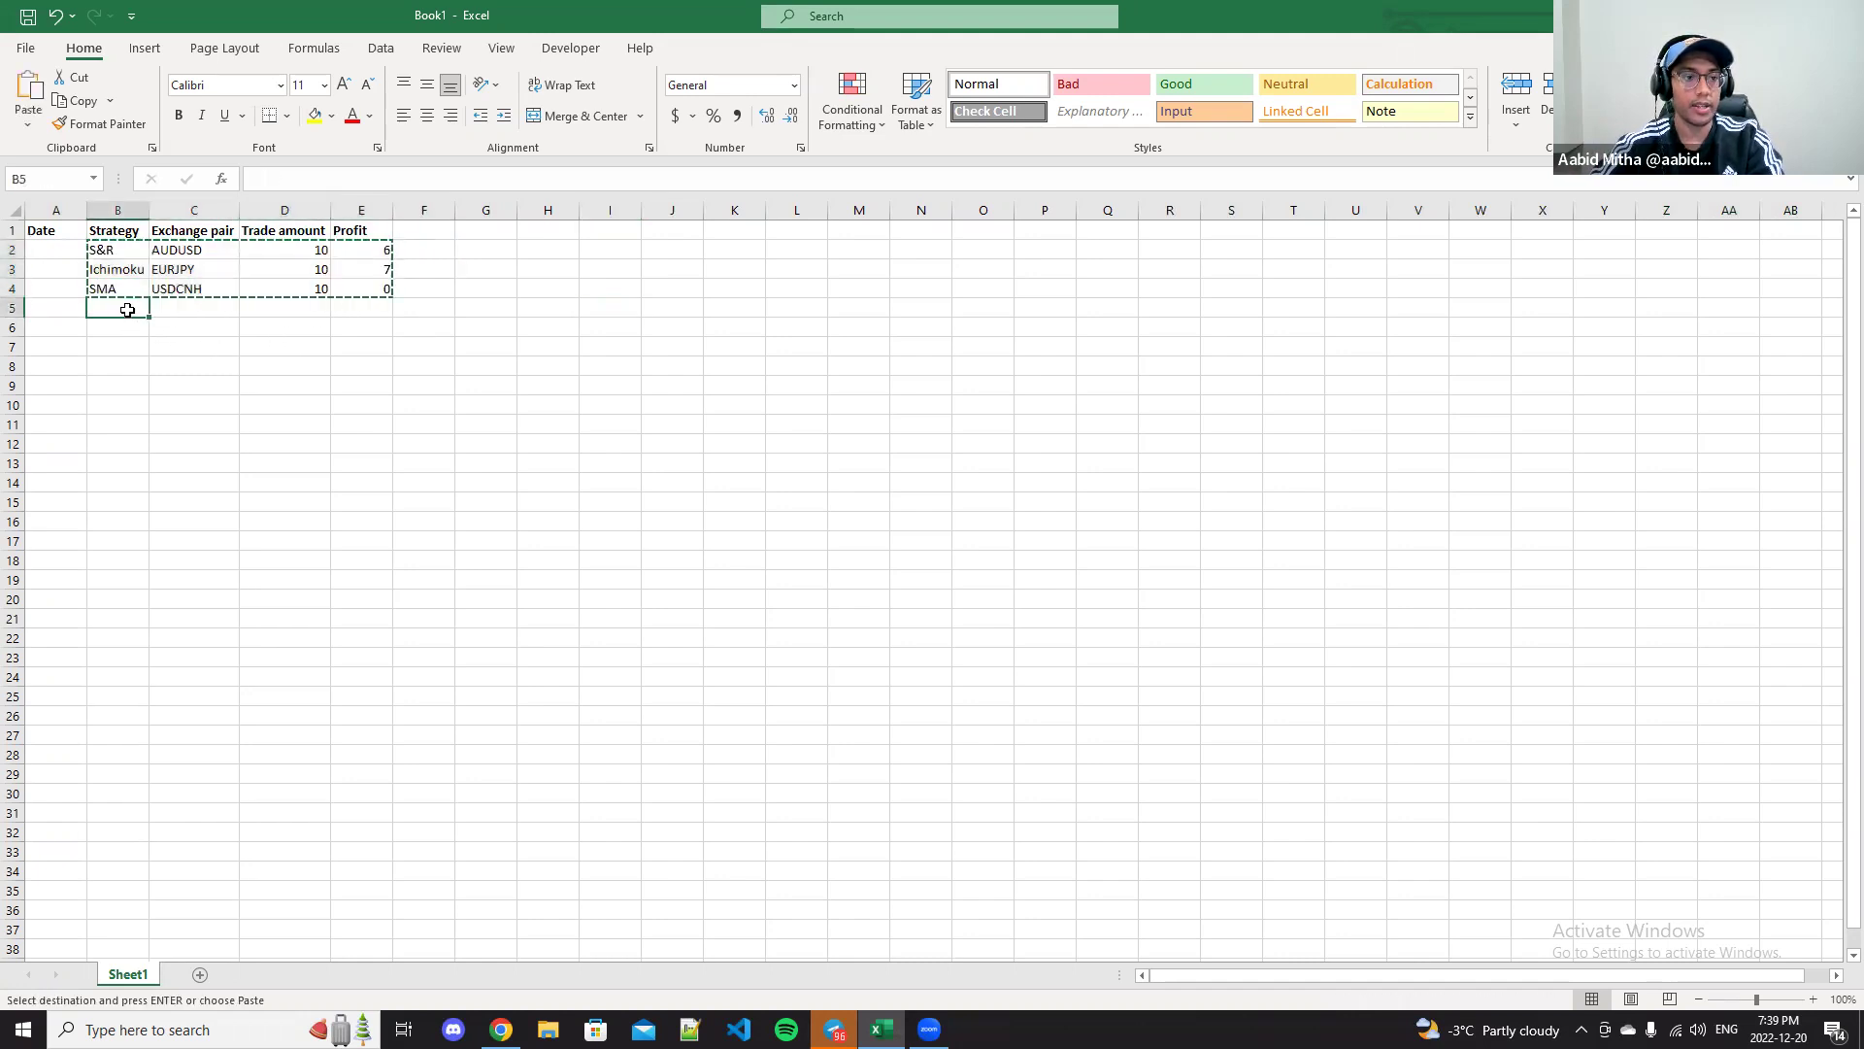
{"action": "key", "text": "ctrl+v"}
{"action": "left_click", "coordinate": [257, 360]}
{"action": "left_click", "coordinate": [191, 306]}
{"action": "double_click", "coordinate": [215, 308]}
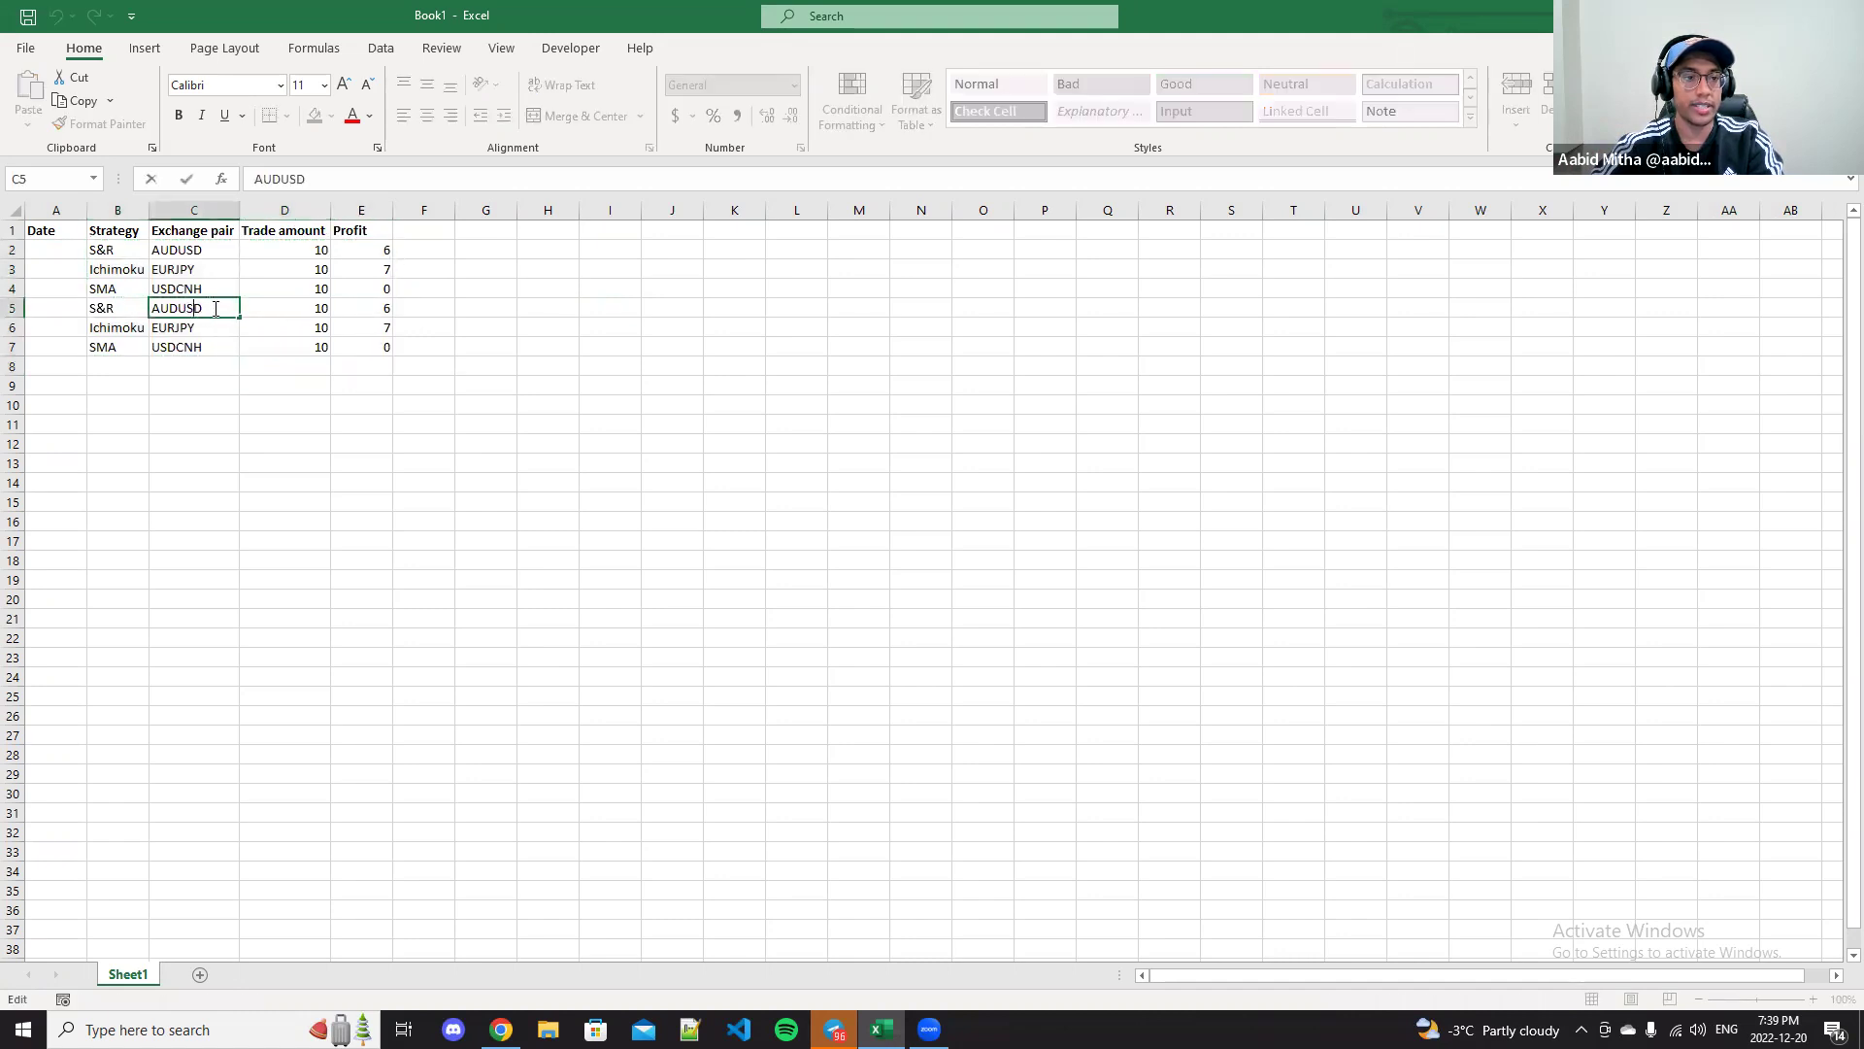
{"action": "left_click", "coordinate": [225, 347]}
{"action": "left_click", "coordinate": [207, 311]}
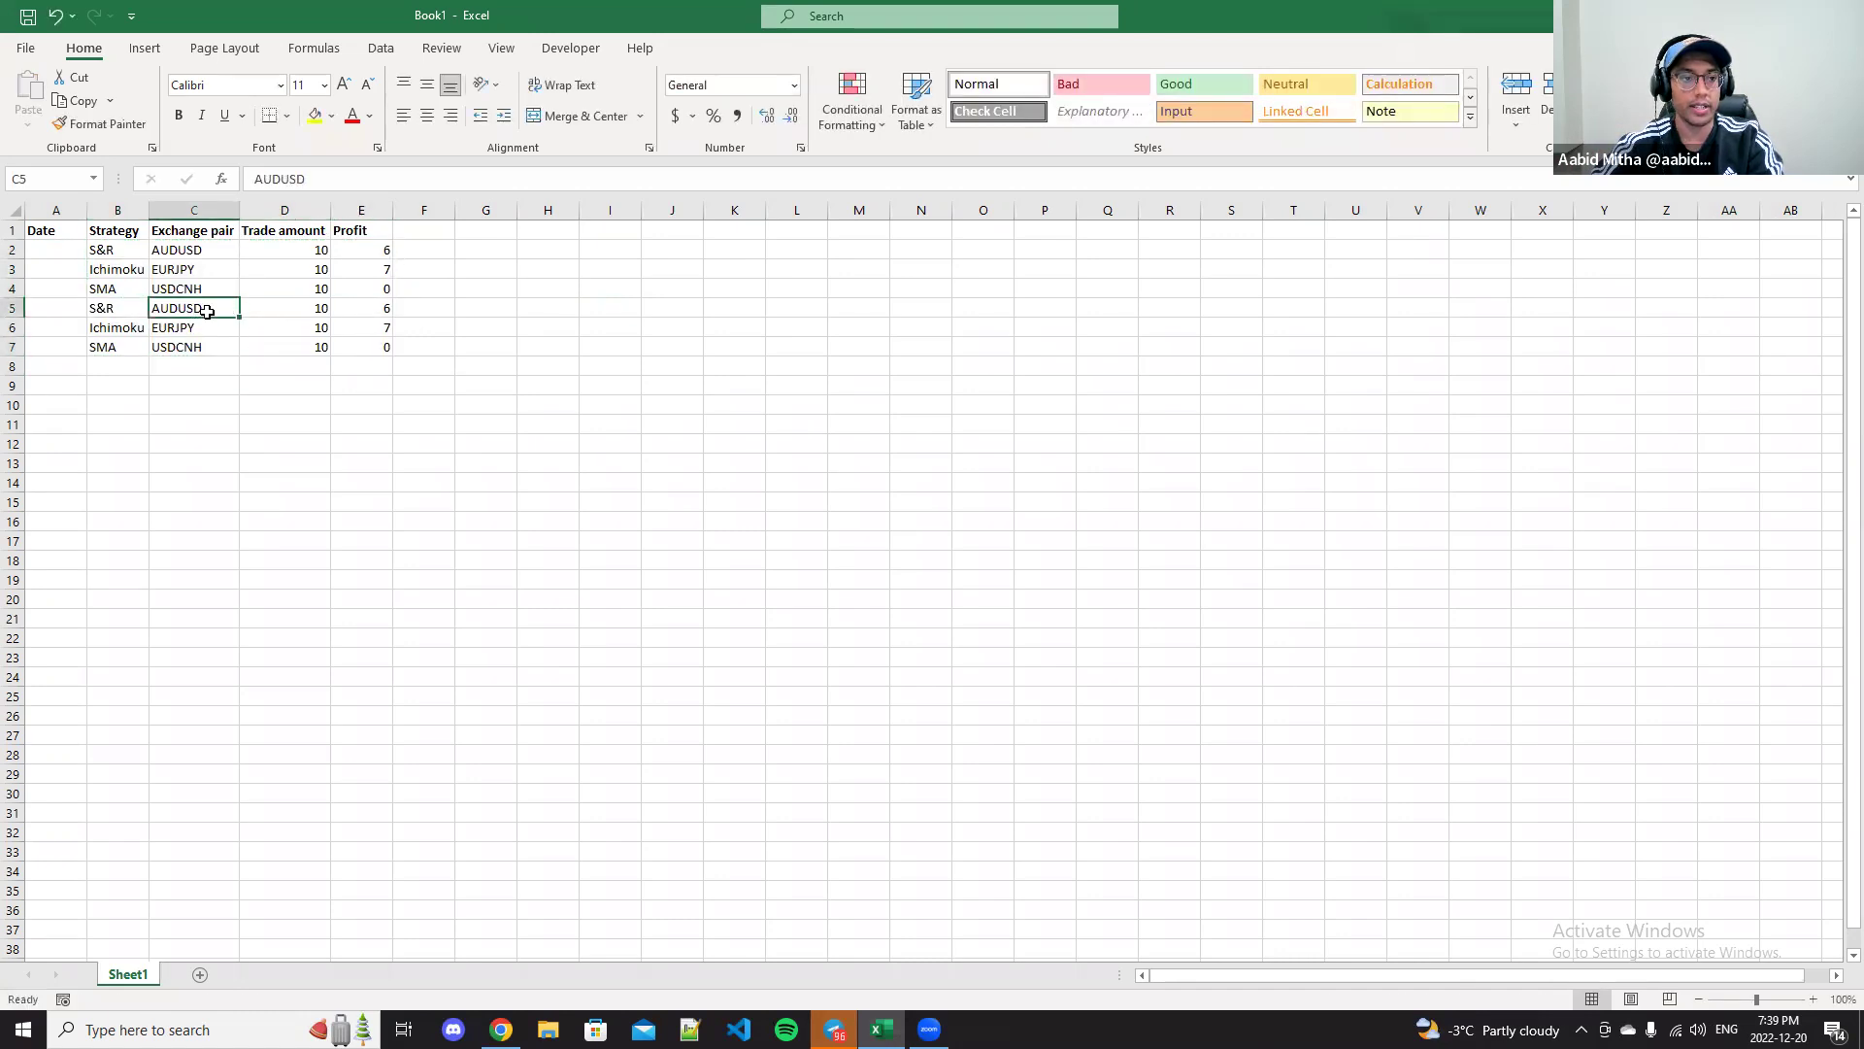
{"action": "double_click", "coordinate": [387, 309]}
{"action": "left_click", "coordinate": [115, 250]}
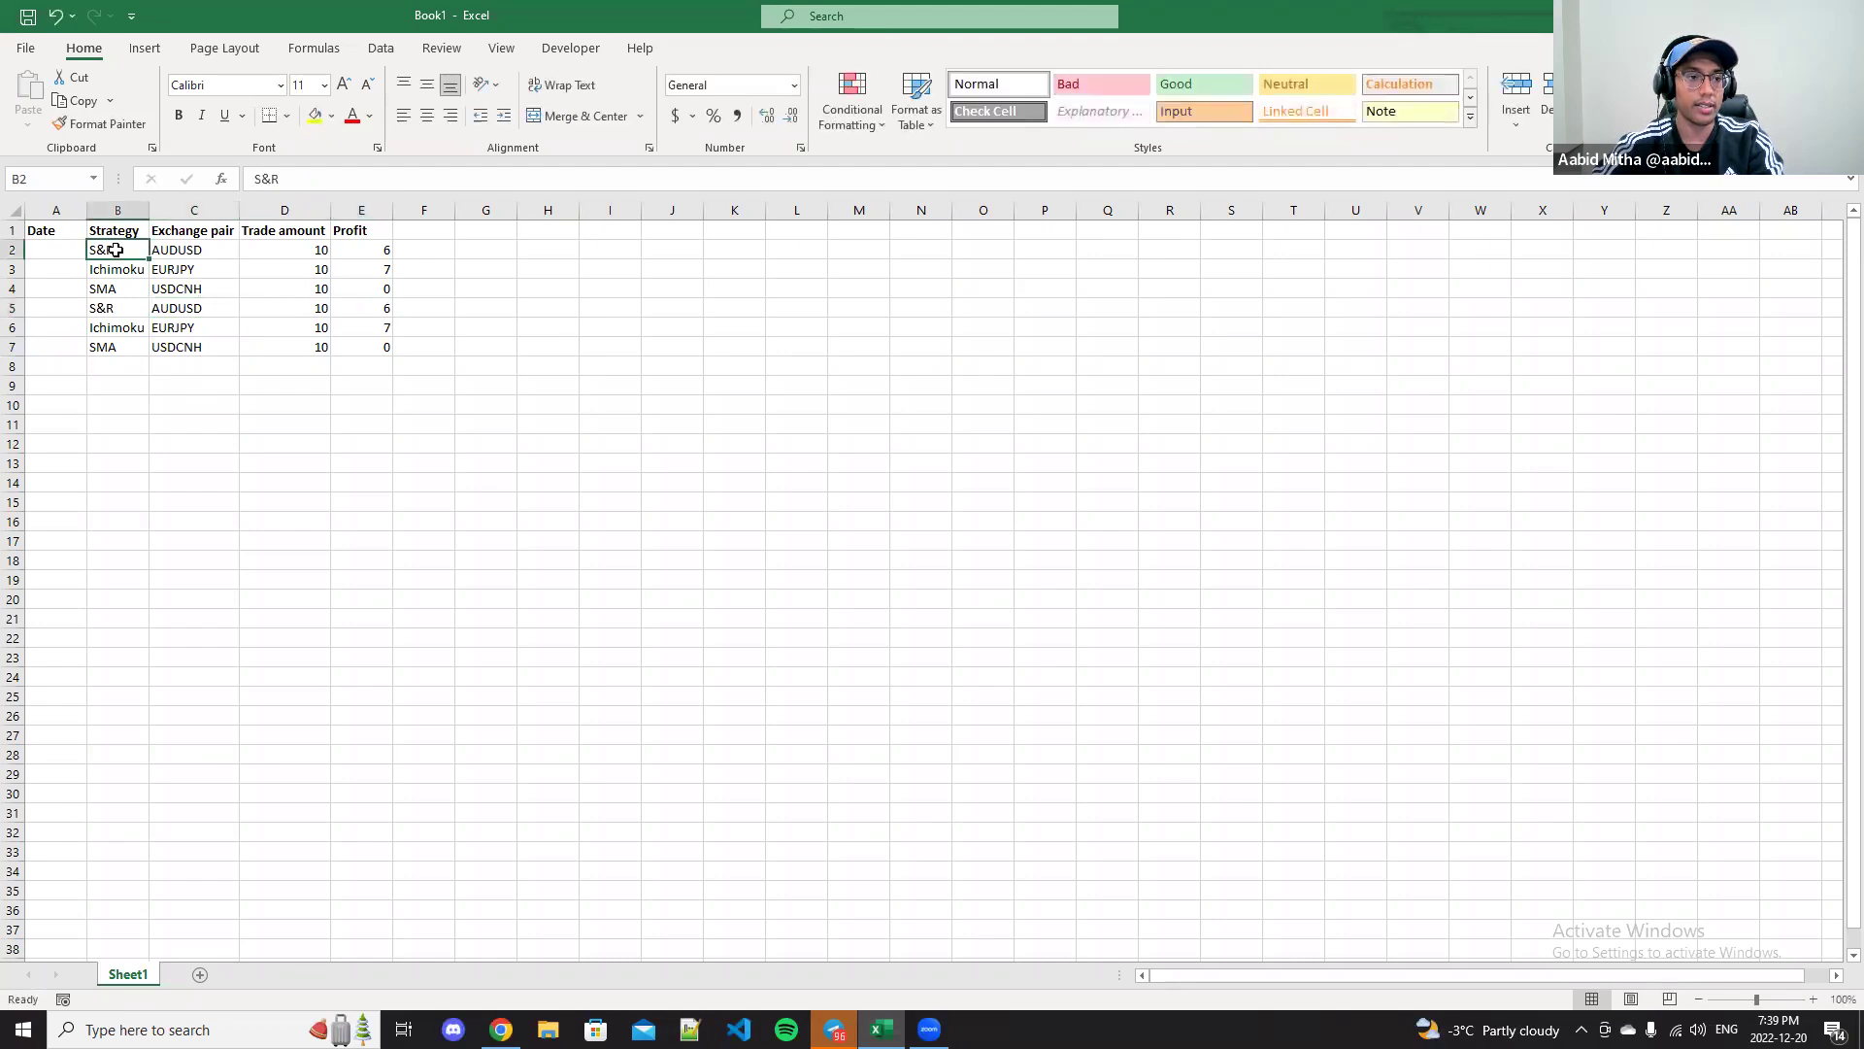
Step: Set the profit of the second Ichimoku trade, in E6, to 0
{"action": "double_click", "coordinate": [378, 329]}
{"action": "double_click", "coordinate": [379, 329]}
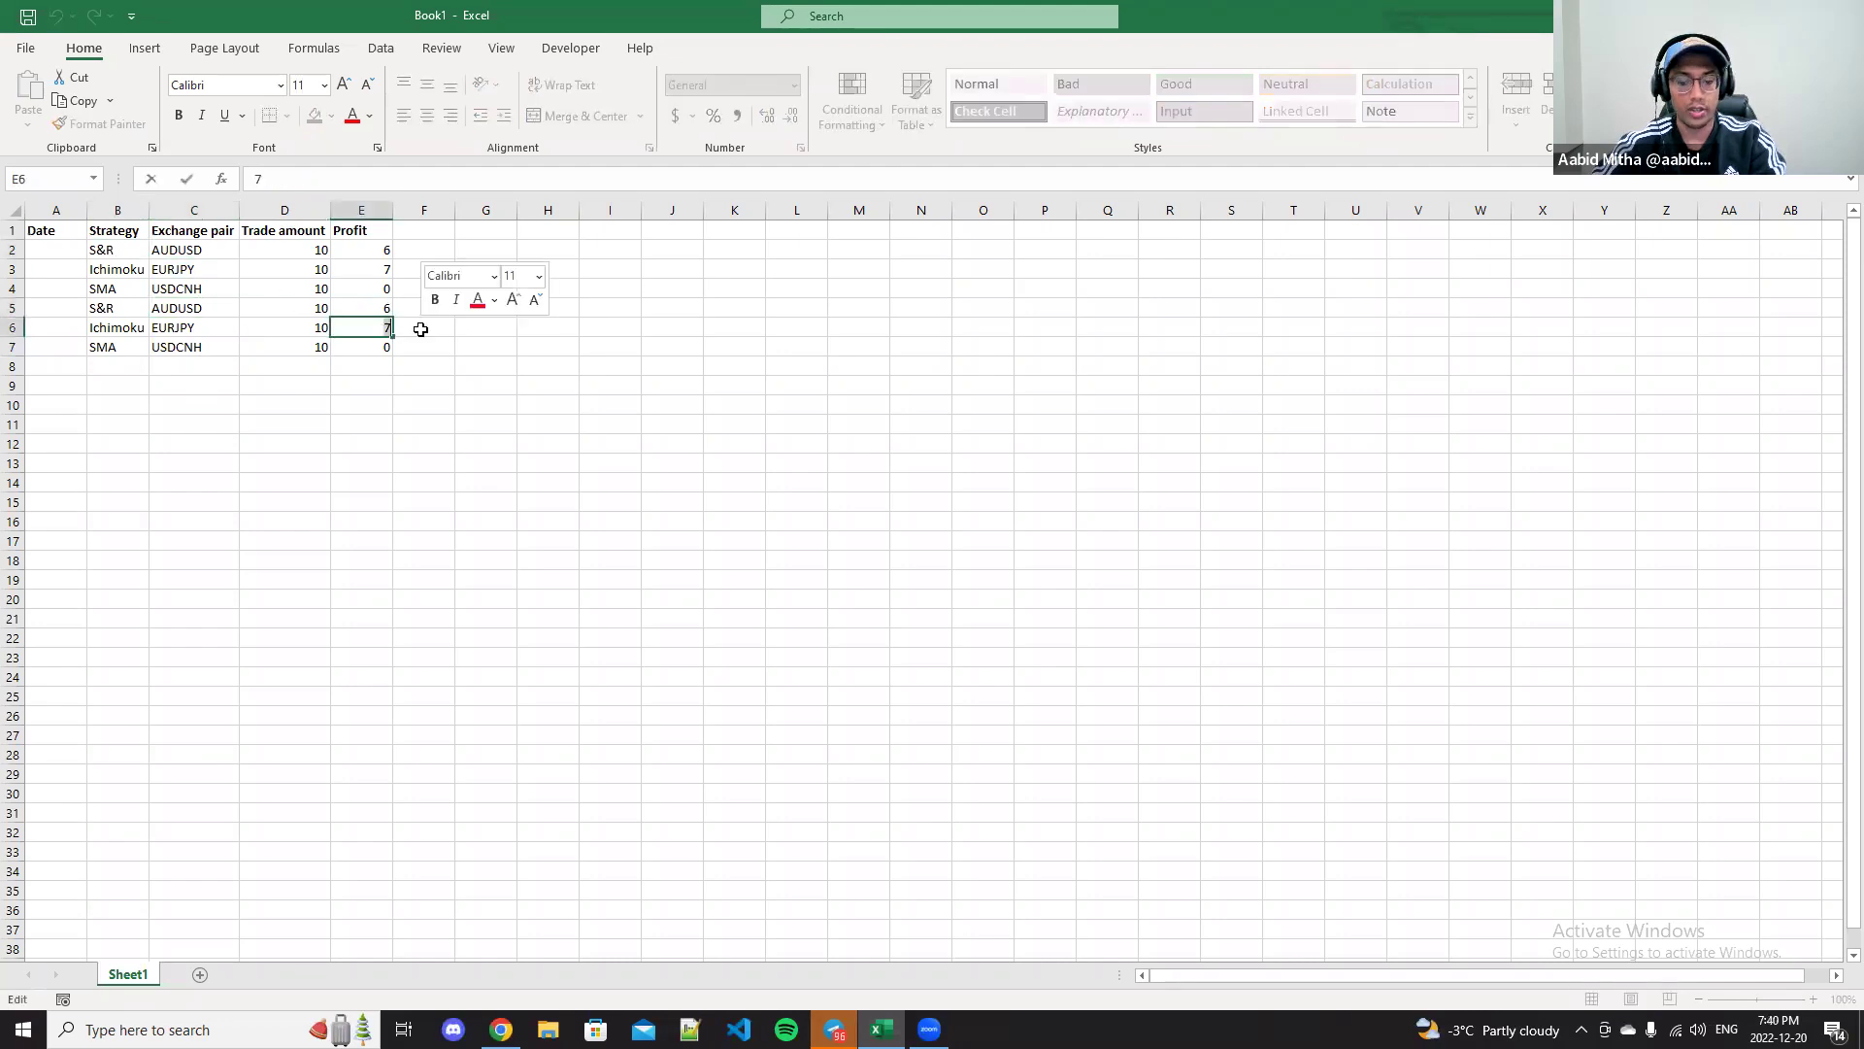
{"action": "type", "text": "0"}
{"action": "left_click", "coordinate": [486, 362]}
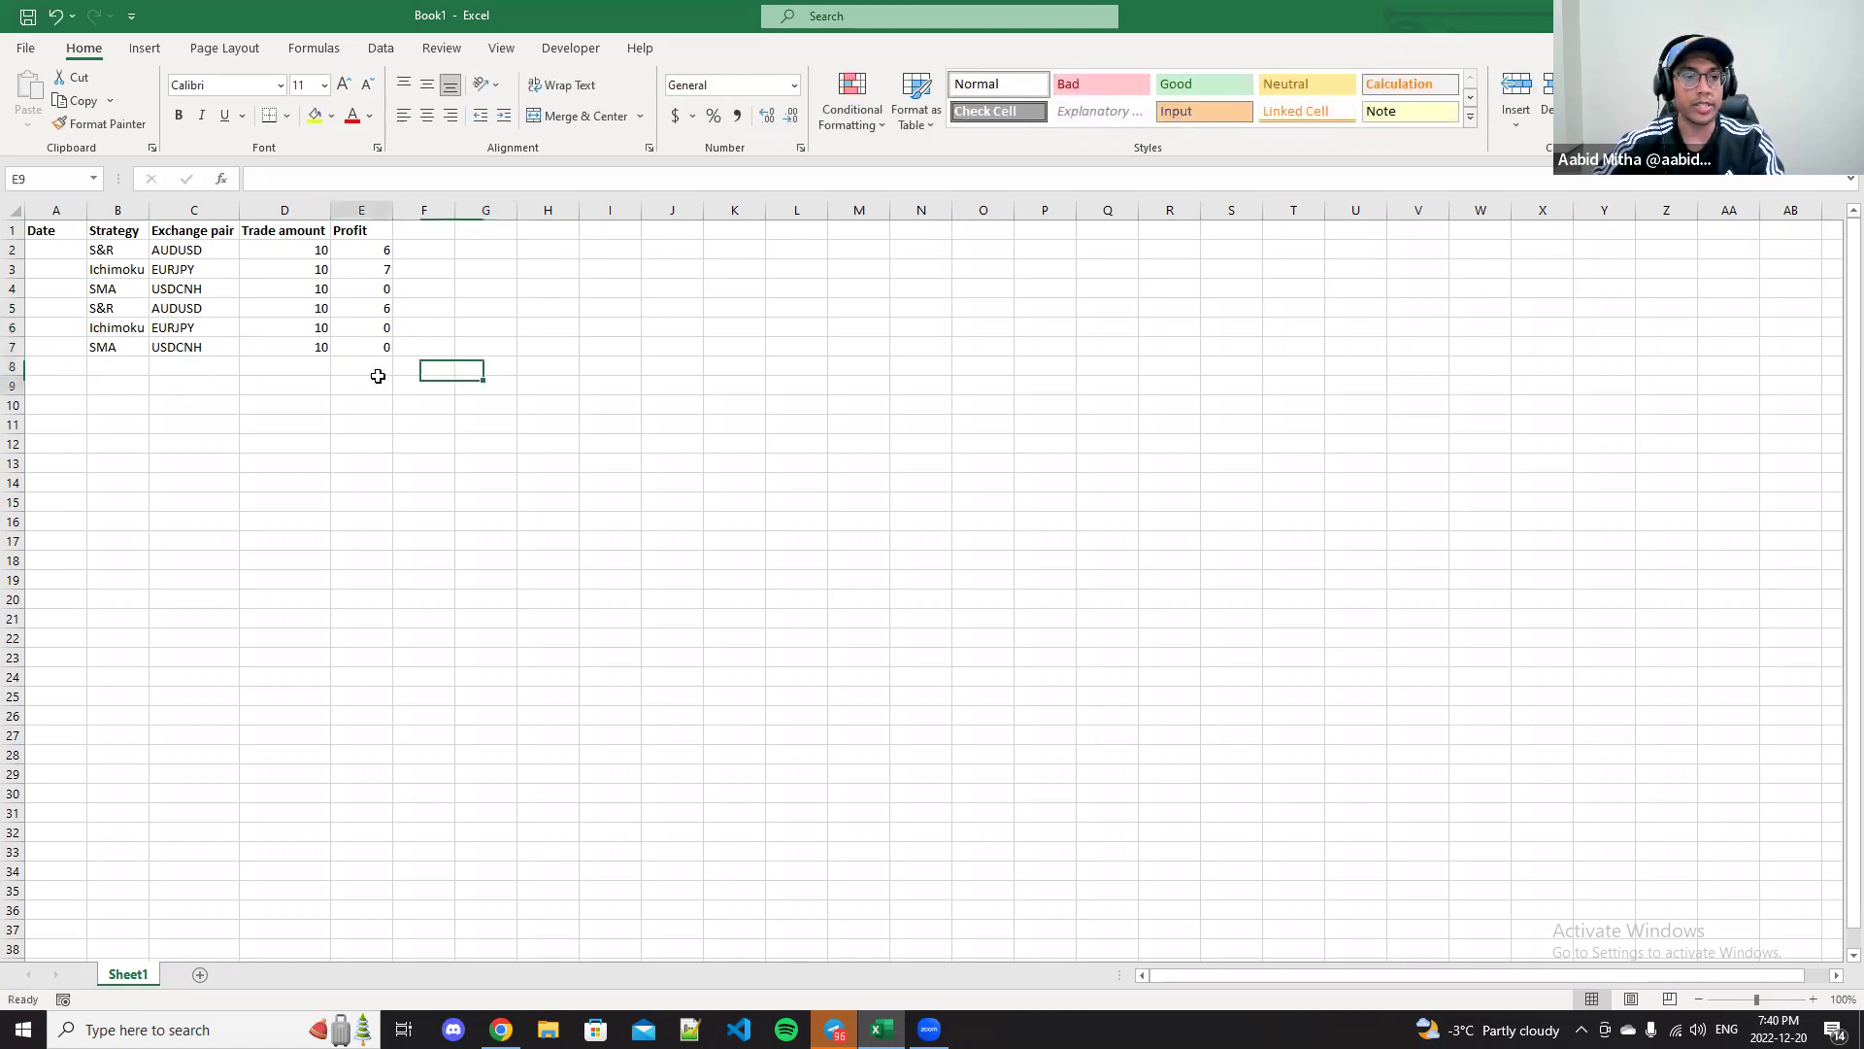
Step: Select the whole trade table A1:E7, including its headers
{"action": "left_click_drag", "start_coordinate": [380, 347], "coordinate": [29, 230]}
{"action": "left_click", "coordinate": [345, 424]}
{"action": "left_click", "coordinate": [362, 374]}
{"action": "left_click", "coordinate": [437, 404]}
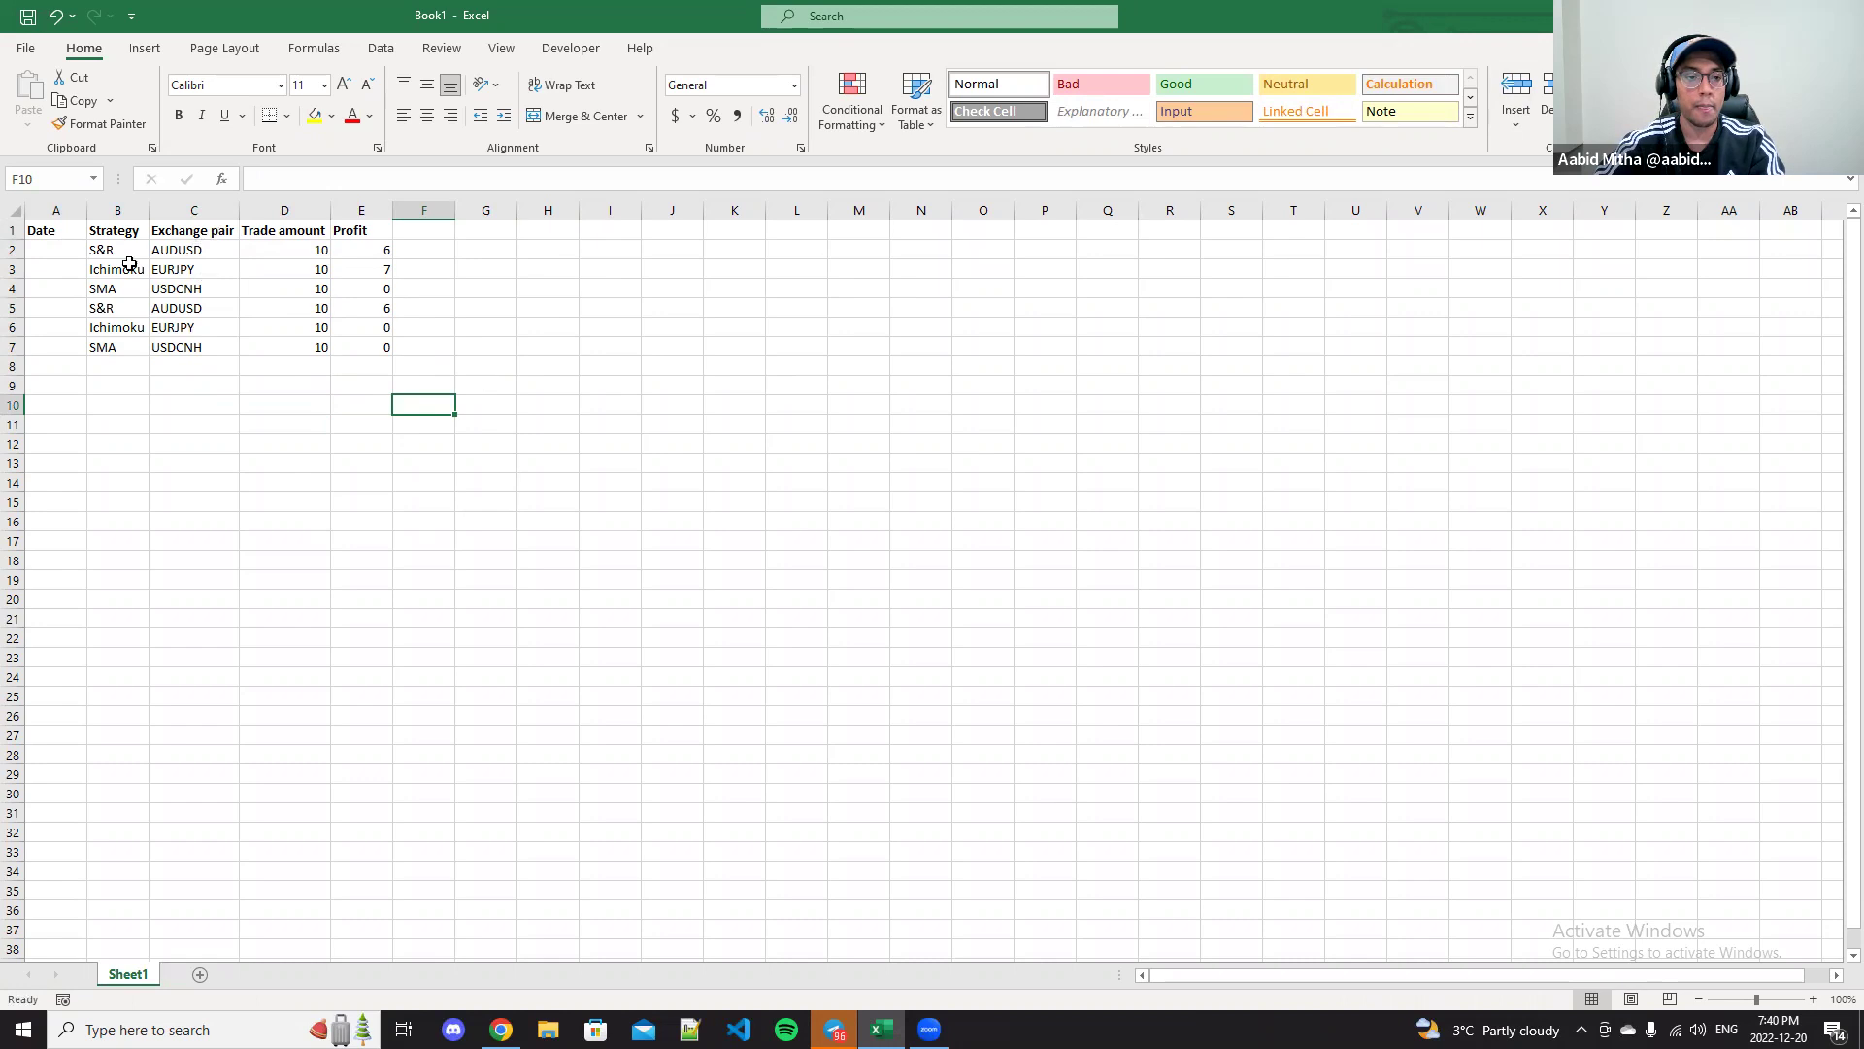
{"action": "left_click_drag", "start_coordinate": [44, 233], "coordinate": [377, 353]}
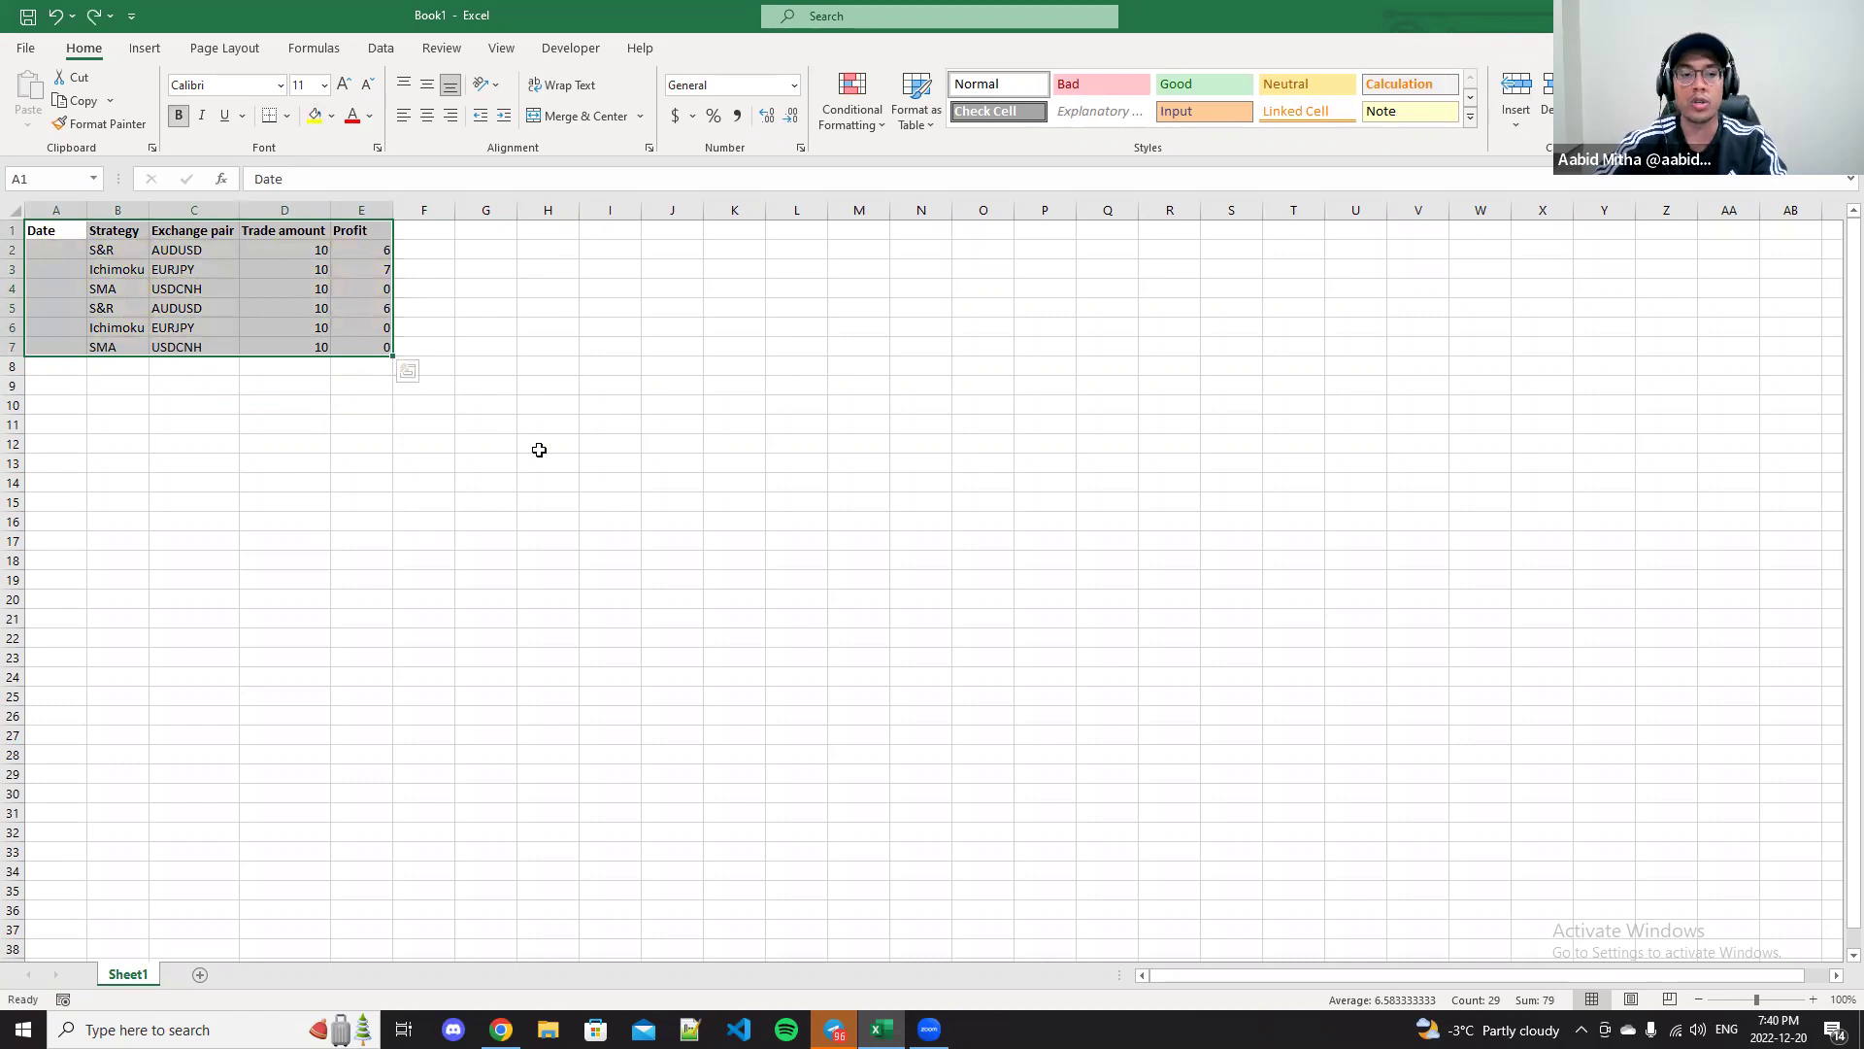
{"action": "left_click", "coordinate": [385, 403]}
{"action": "left_click", "coordinate": [381, 346]}
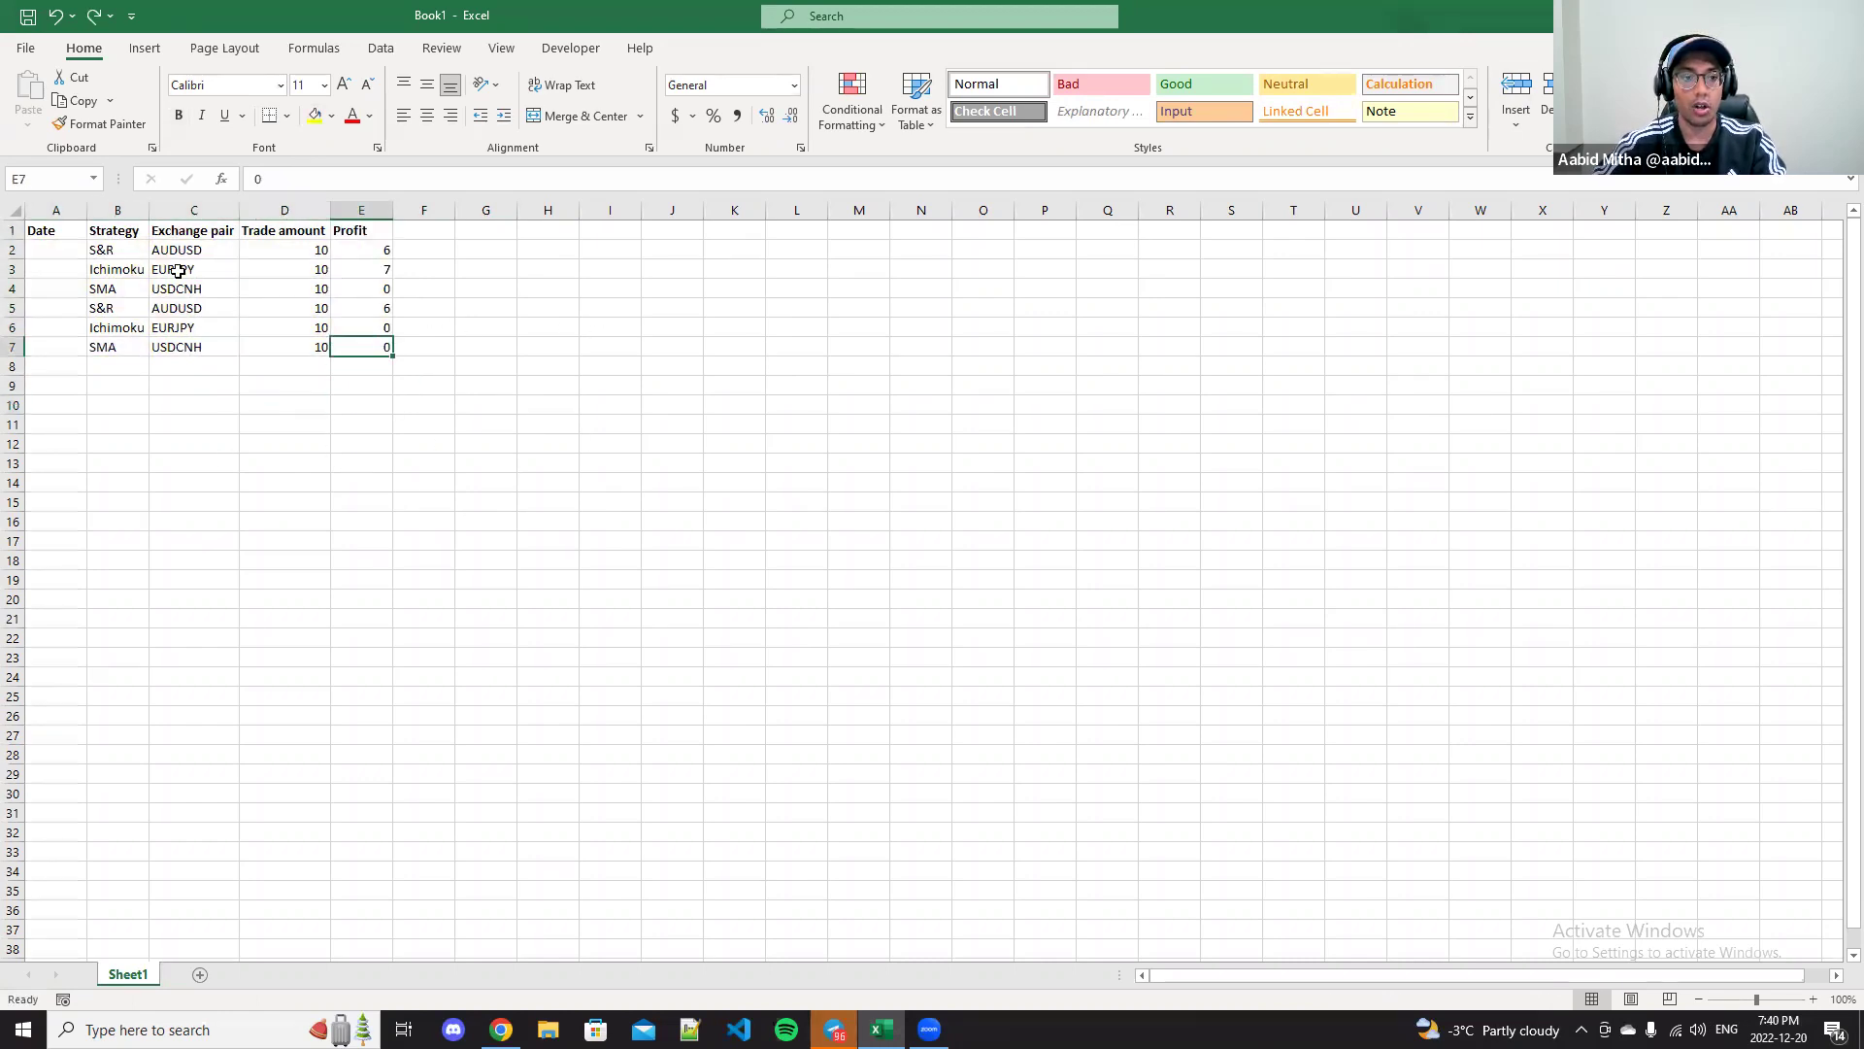
{"action": "key", "text": "ctrl+a"}
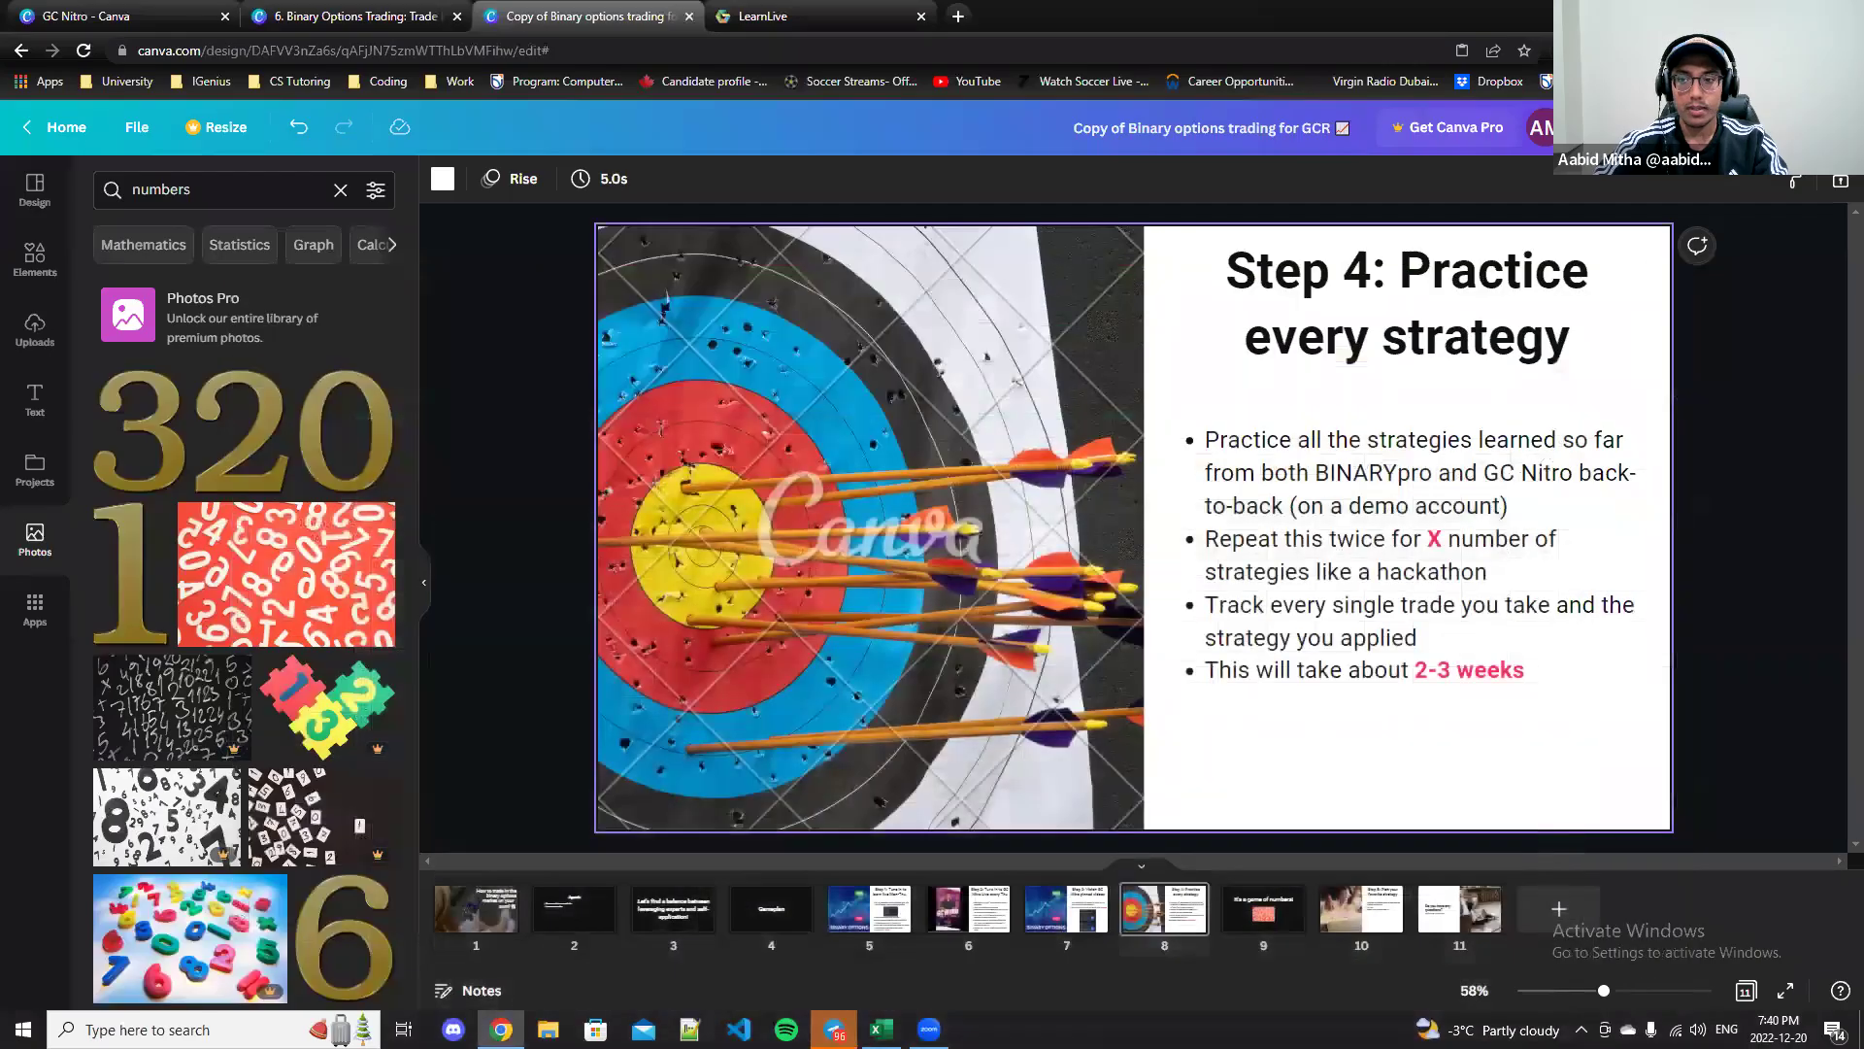
Step: Present the Canva deck from the "Step 4: Practice every strategy" slide, advance to the Step 5 slide and leave the presentation
{"action": "left_click", "coordinate": [1718, 127]}
{"action": "left_click", "coordinate": [1613, 367]}
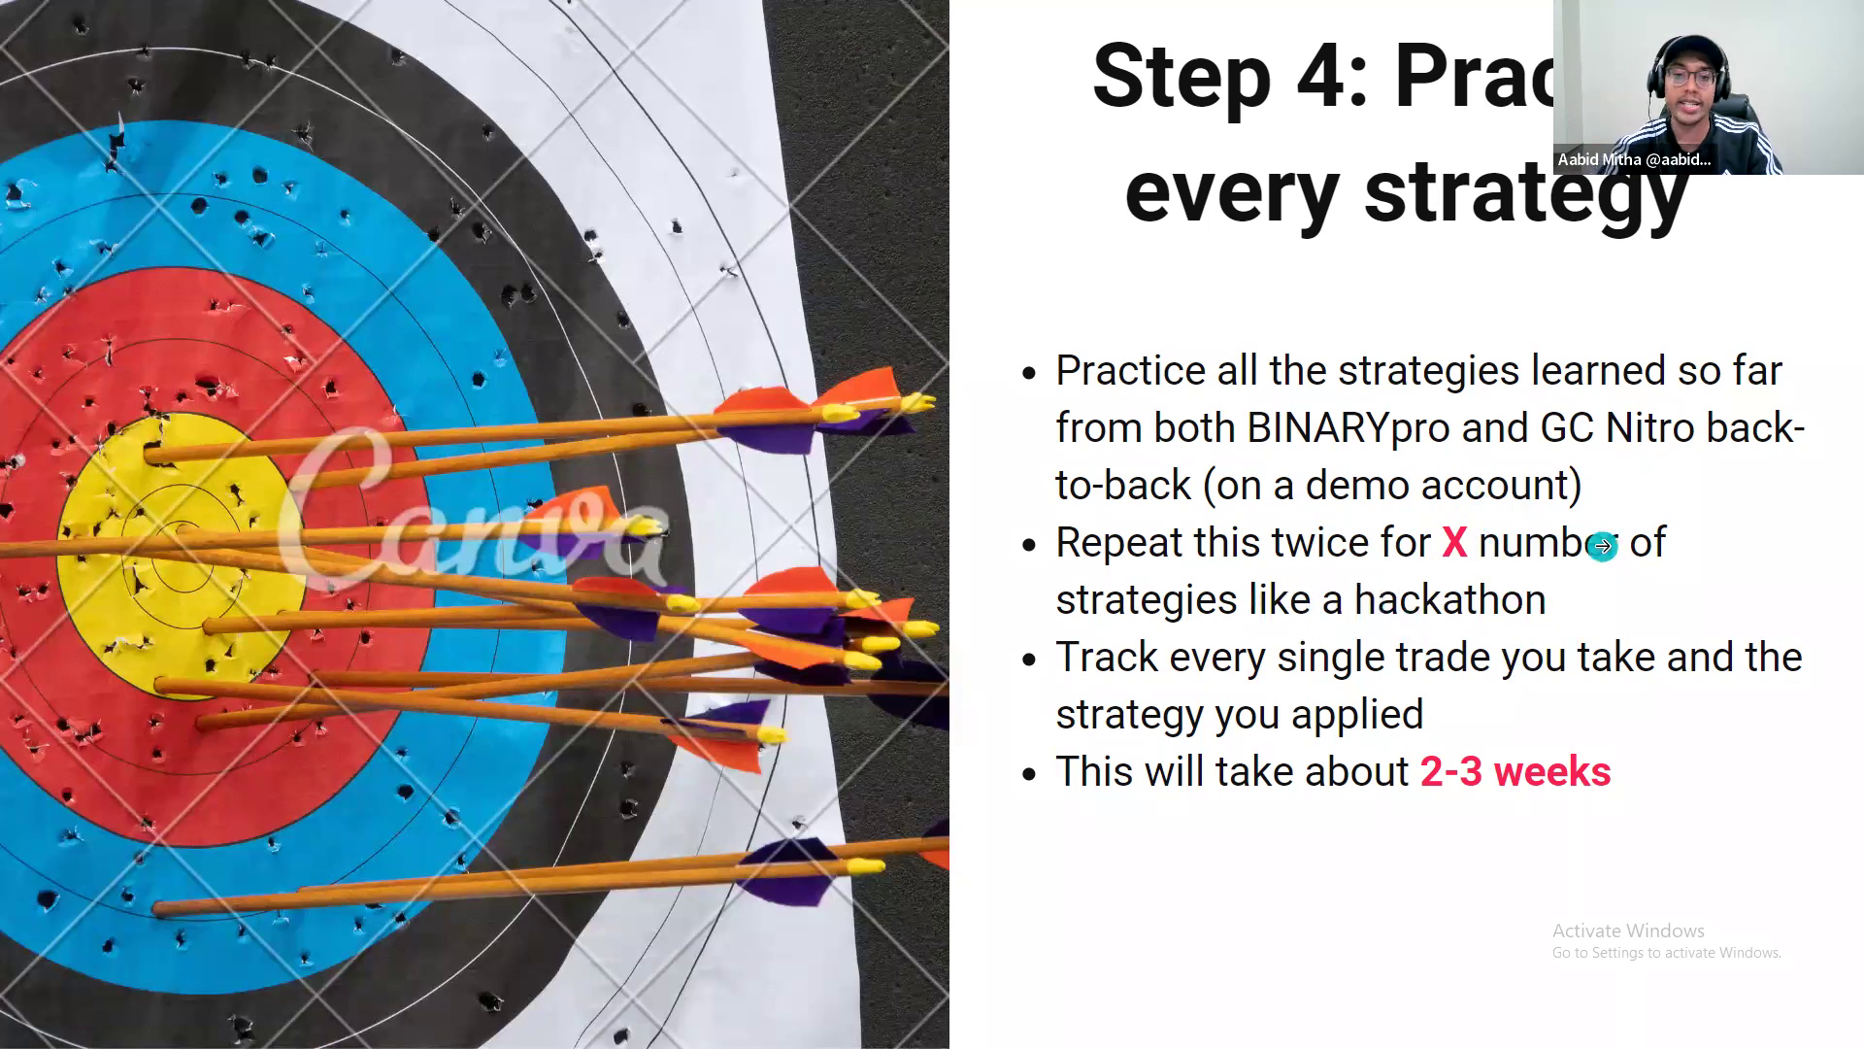
{"action": "key", "text": "Right"}
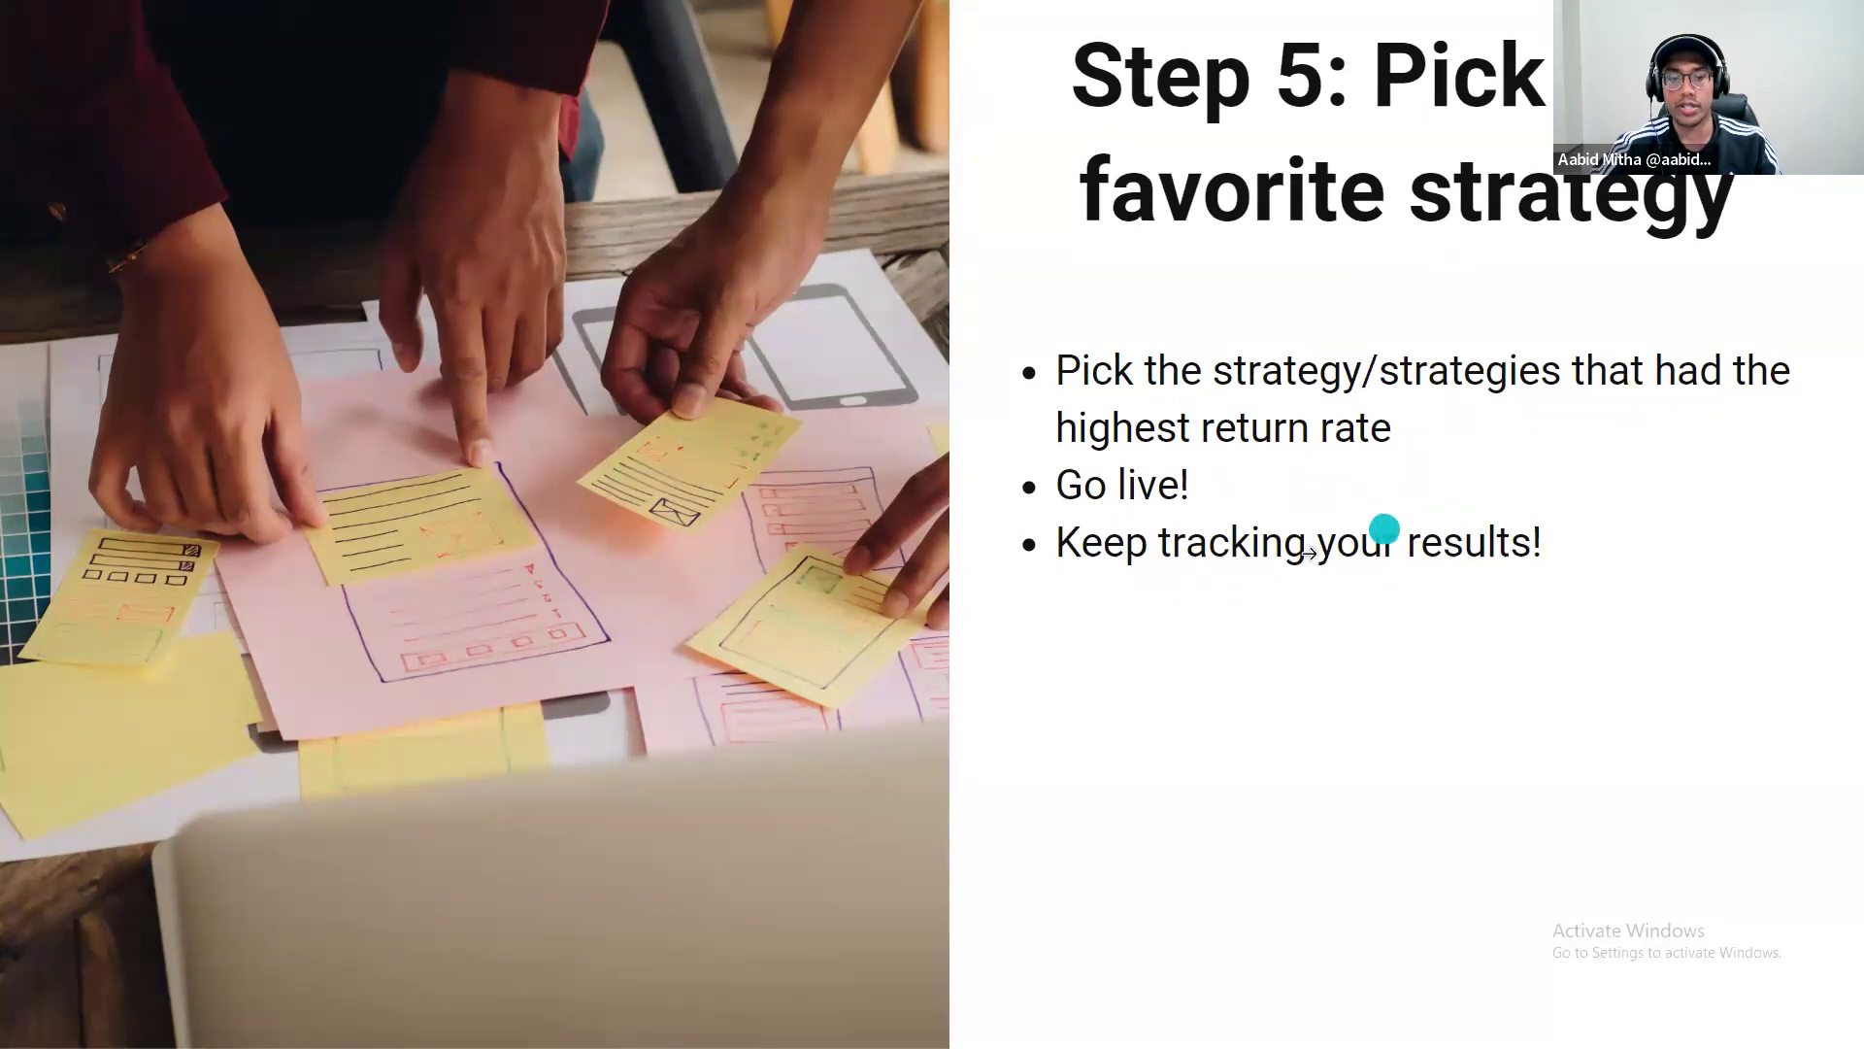
{"action": "key", "text": "Escape"}
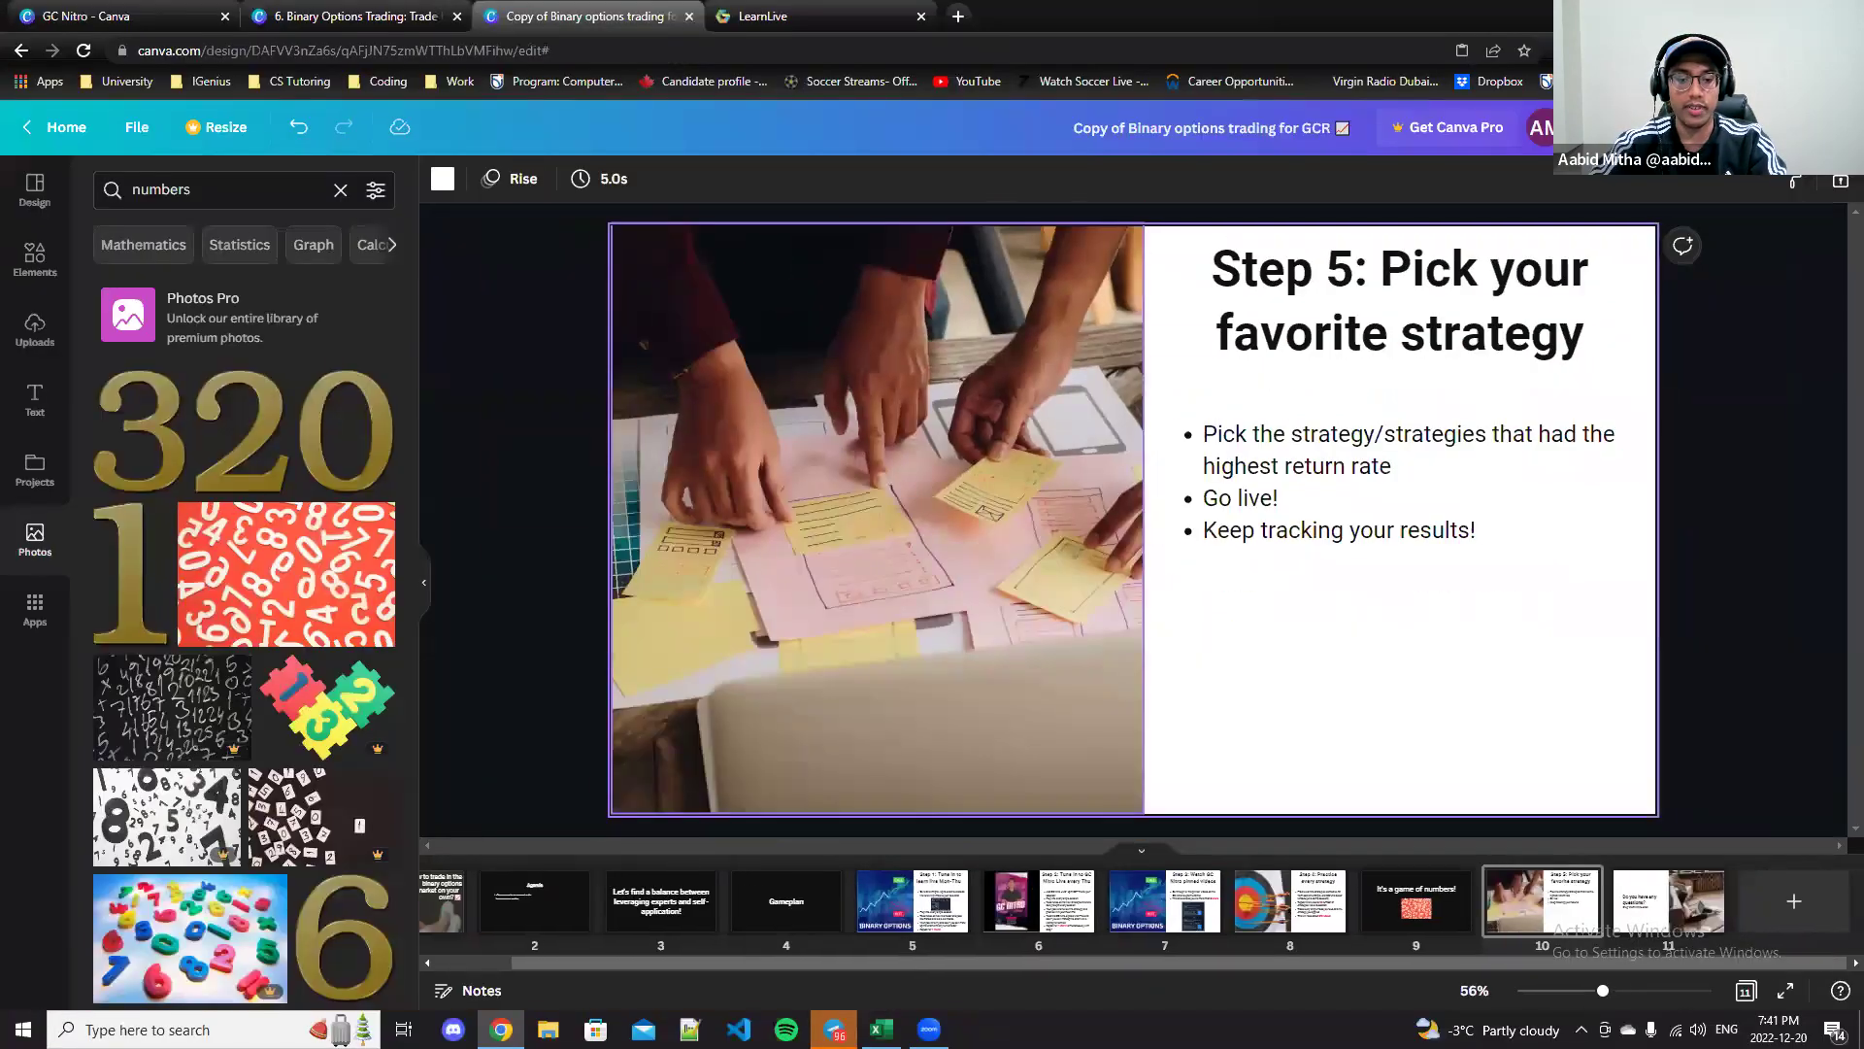
Step: Switch to the Excel trade log, add the header WIN/LOSS in F1 and fit column F to its text
{"action": "key", "text": "alt+Tab"}
{"action": "left_click", "coordinate": [433, 331]}
{"action": "left_click", "coordinate": [412, 285]}
{"action": "left_click", "coordinate": [364, 269]}
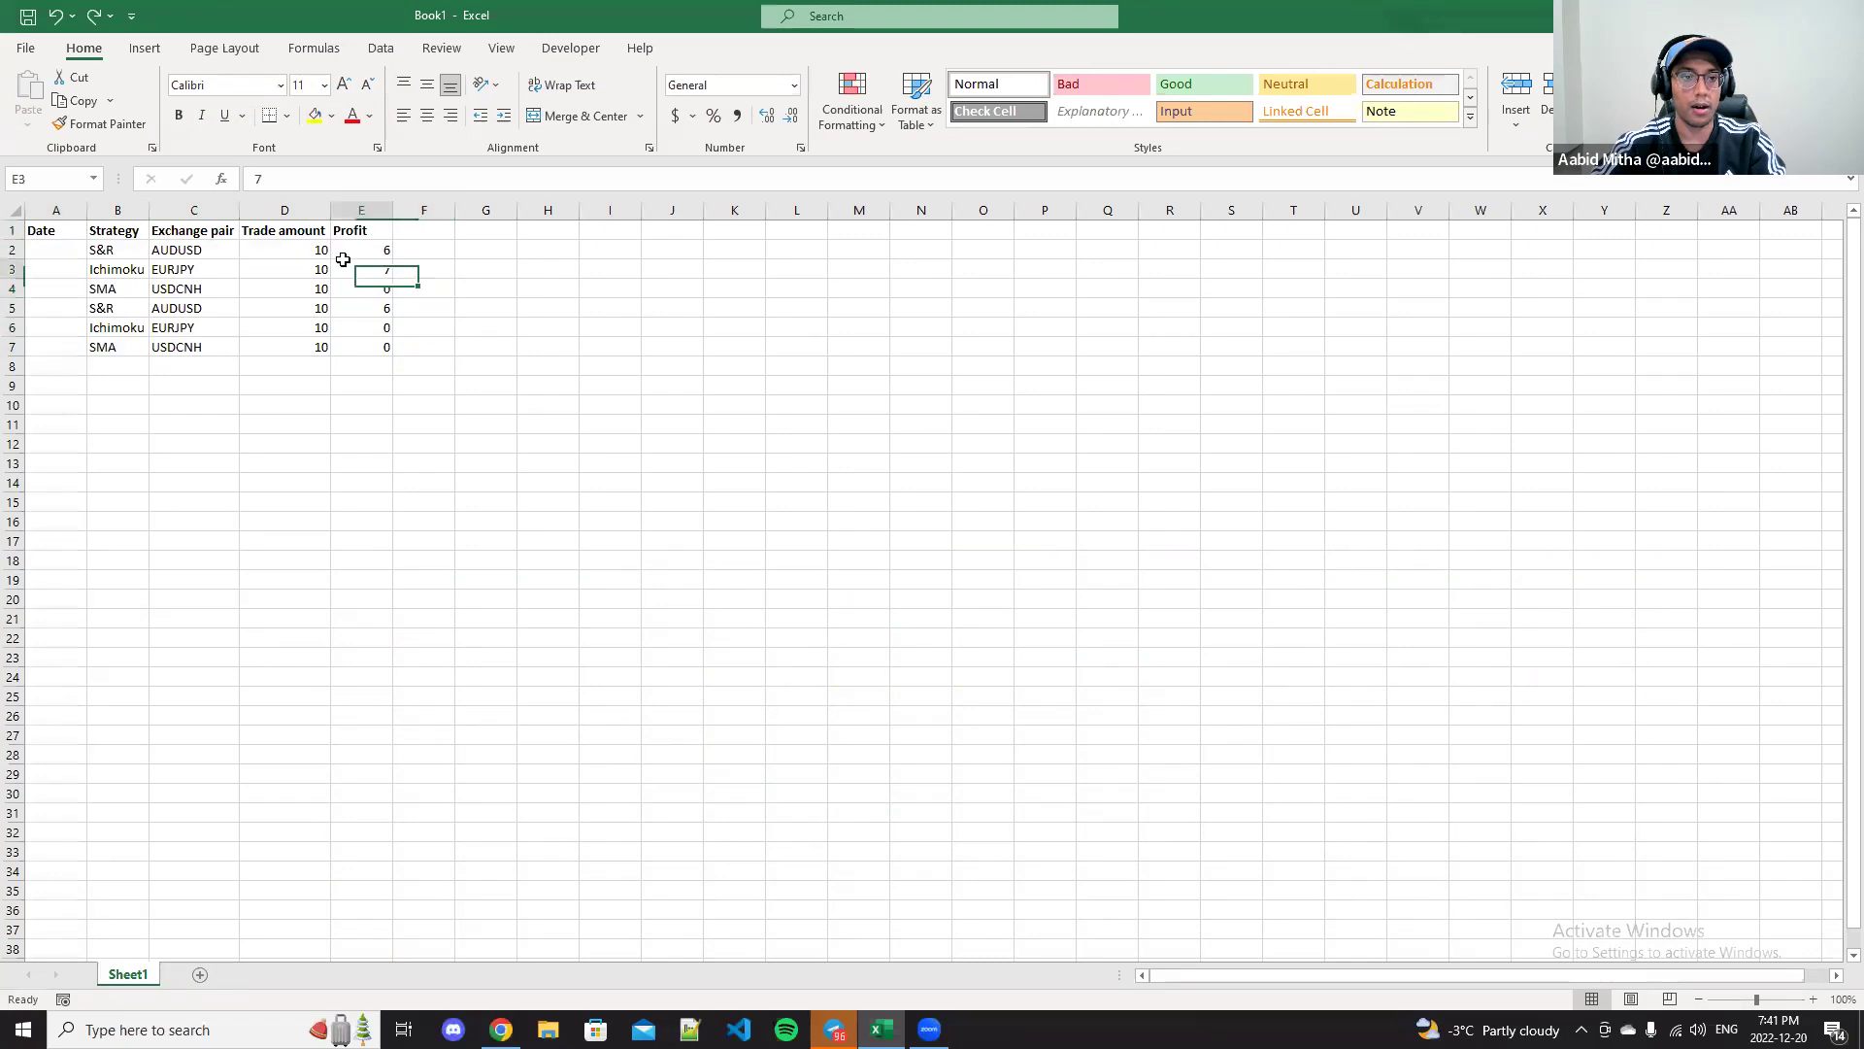
{"action": "left_click", "coordinate": [246, 253]}
{"action": "left_click", "coordinate": [362, 250]}
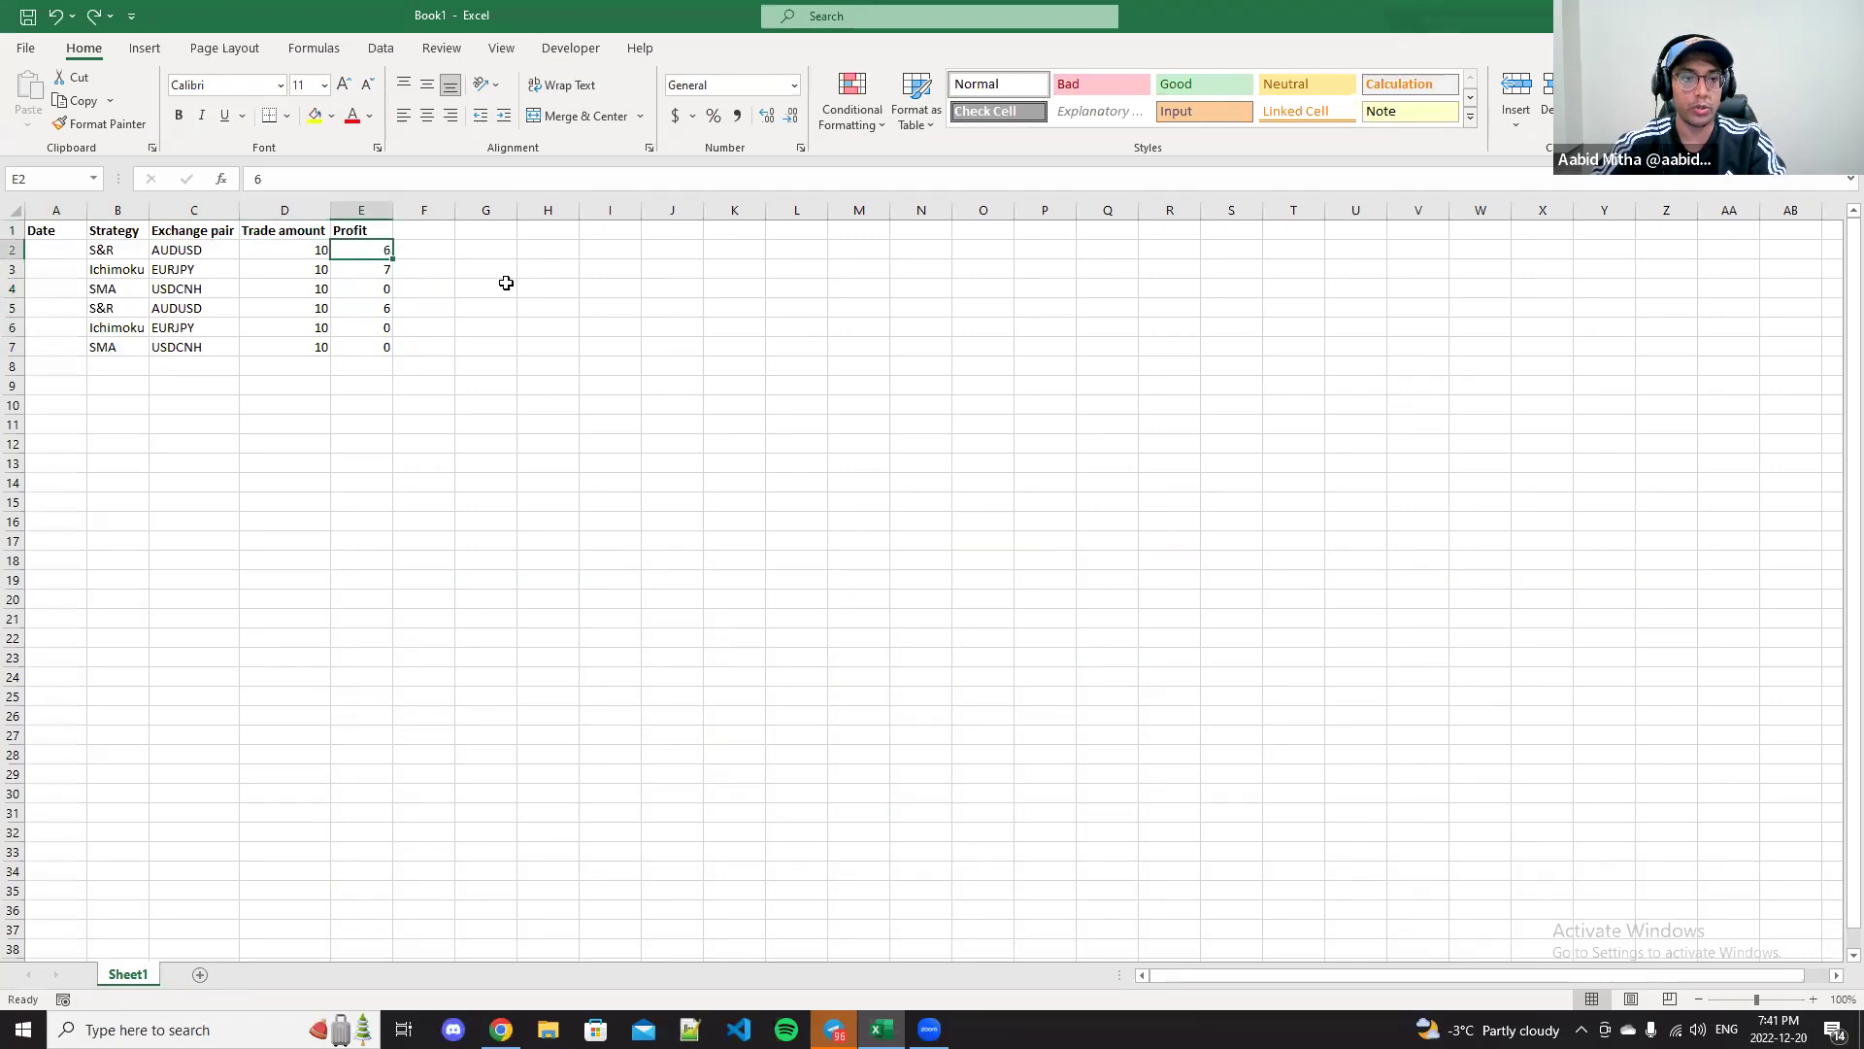
{"action": "left_click", "coordinate": [437, 229]}
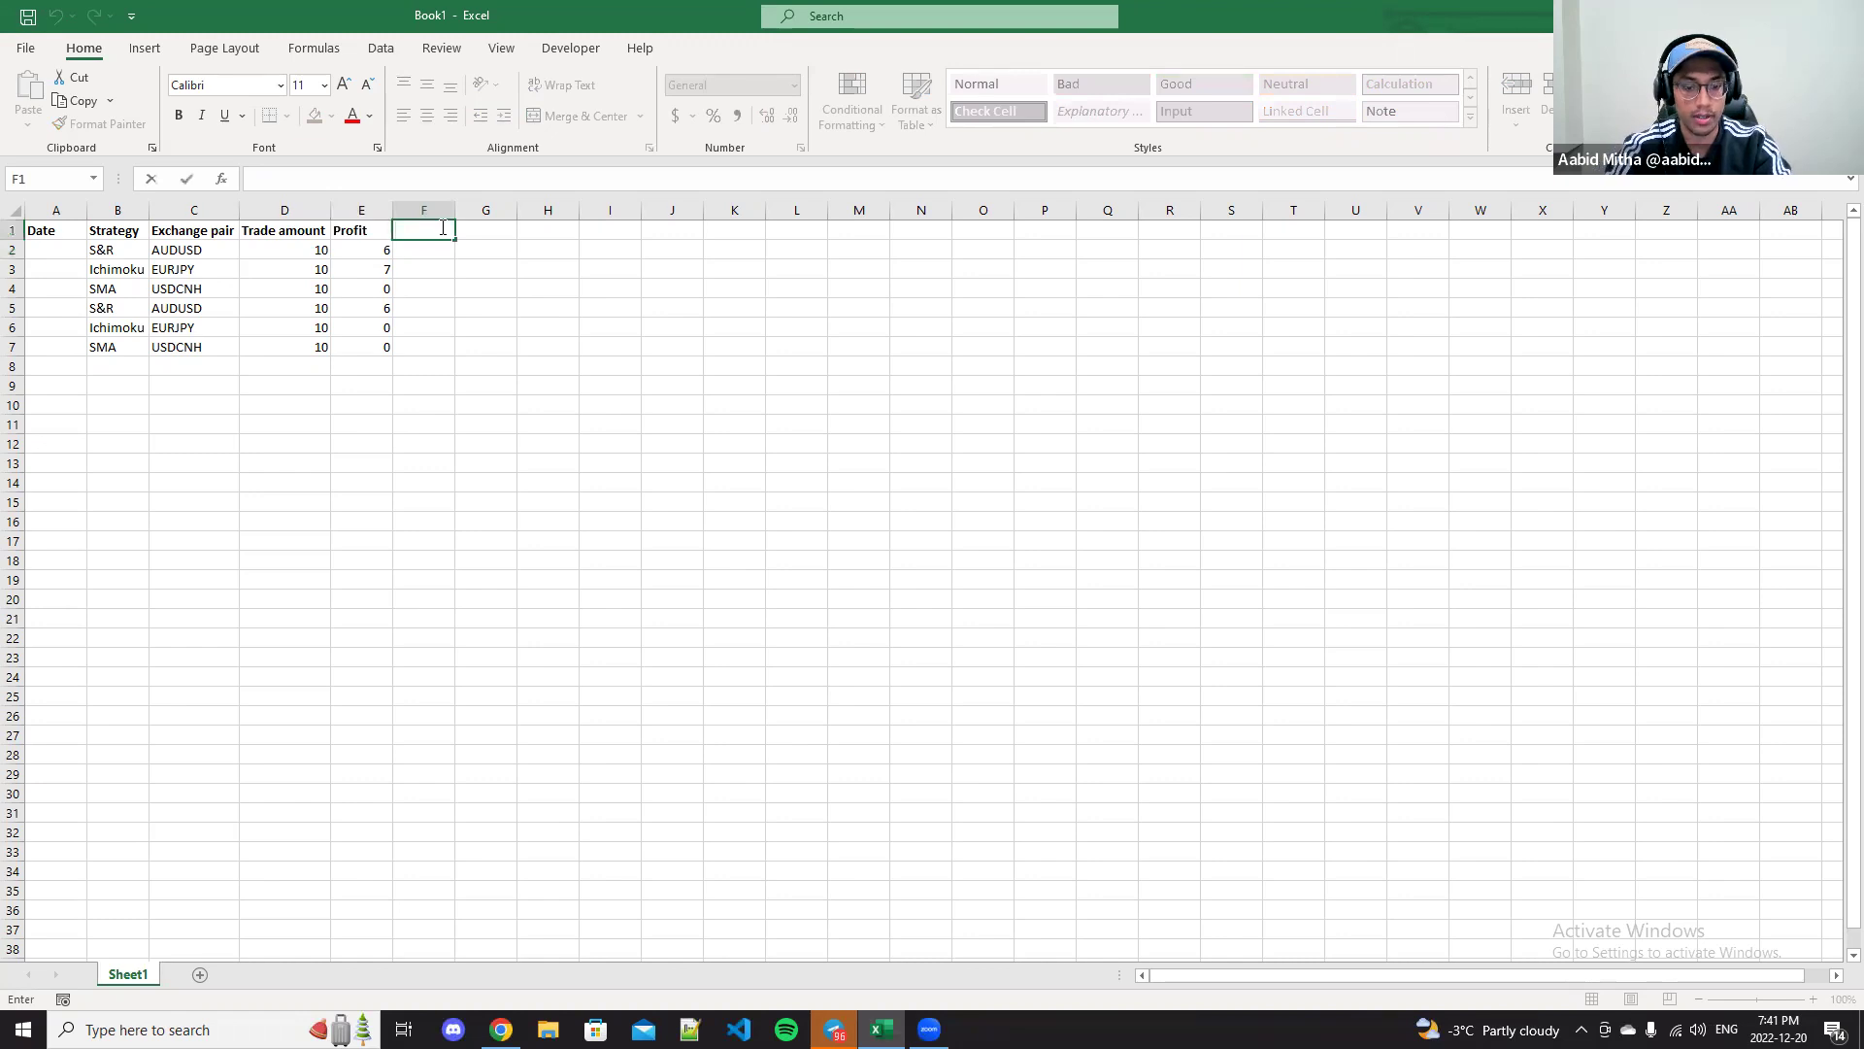
{"action": "type", "text": "WIN/LOSS"}
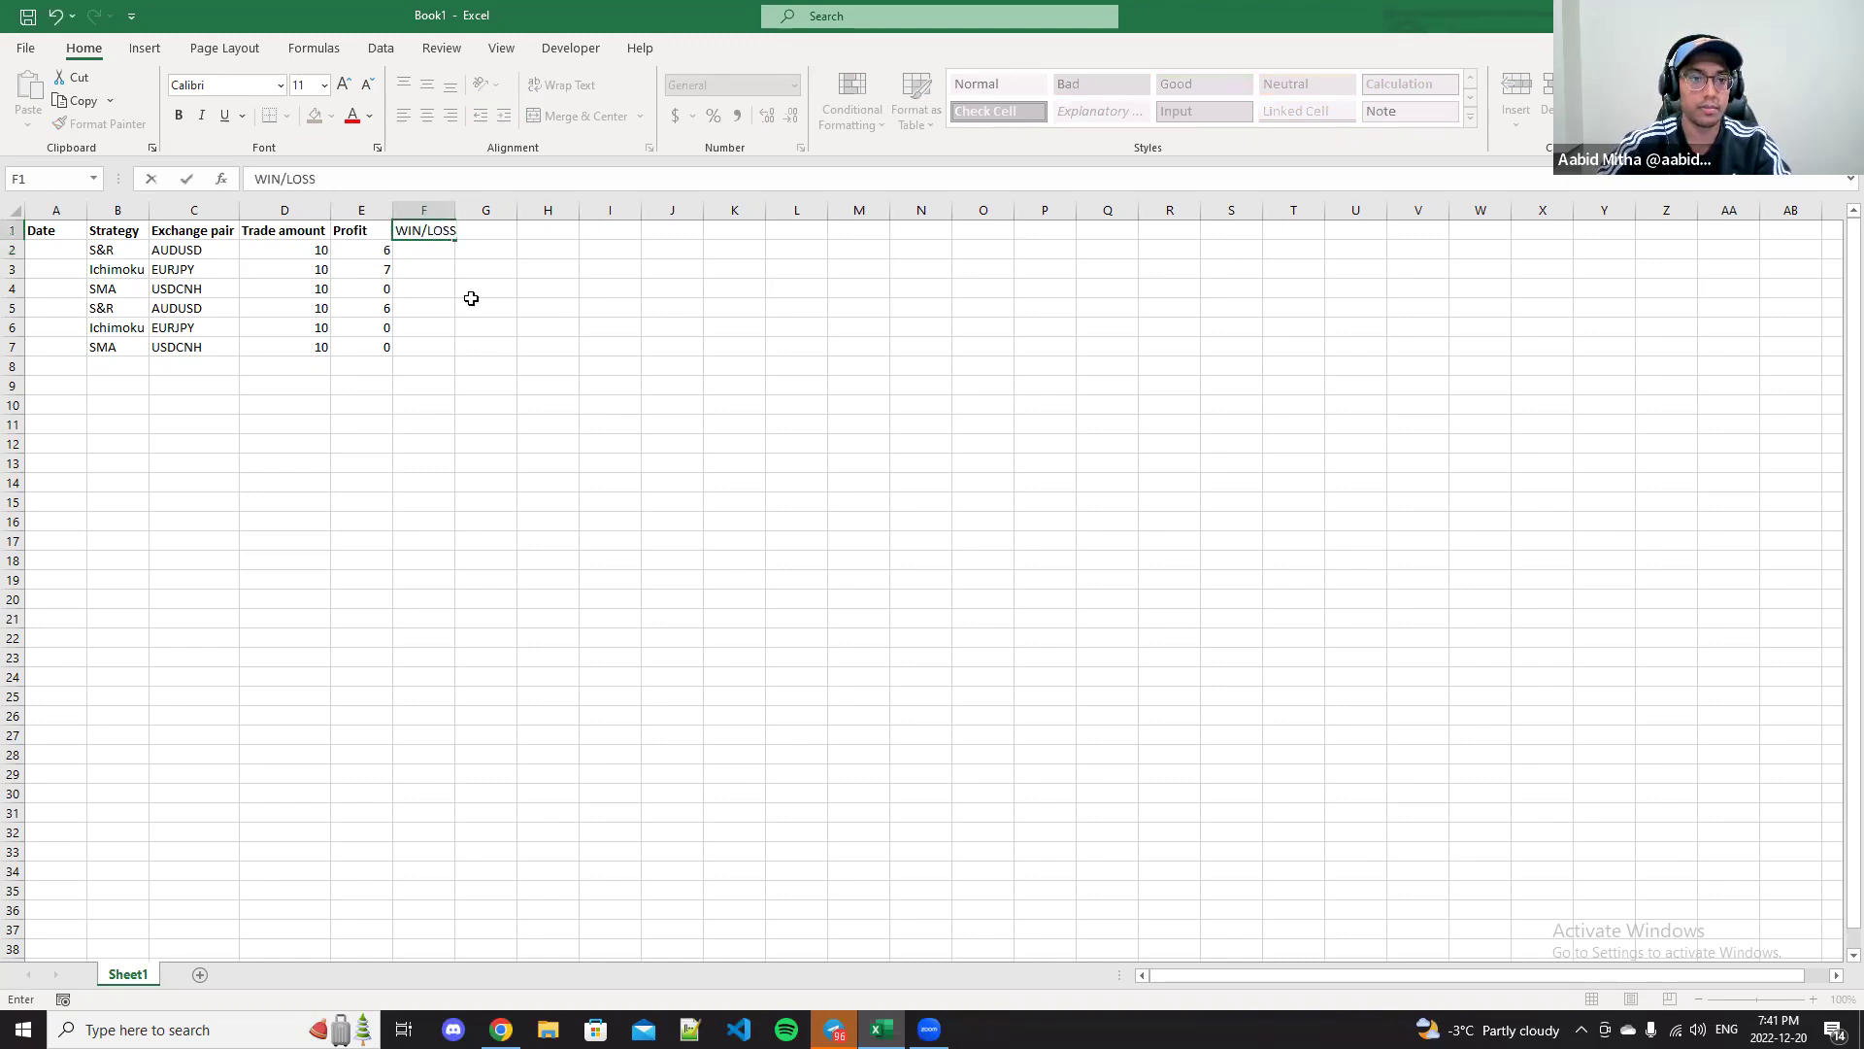
{"action": "left_click_drag", "start_coordinate": [470, 295], "coordinate": [471, 301]}
{"action": "double_click", "coordinate": [455, 209]}
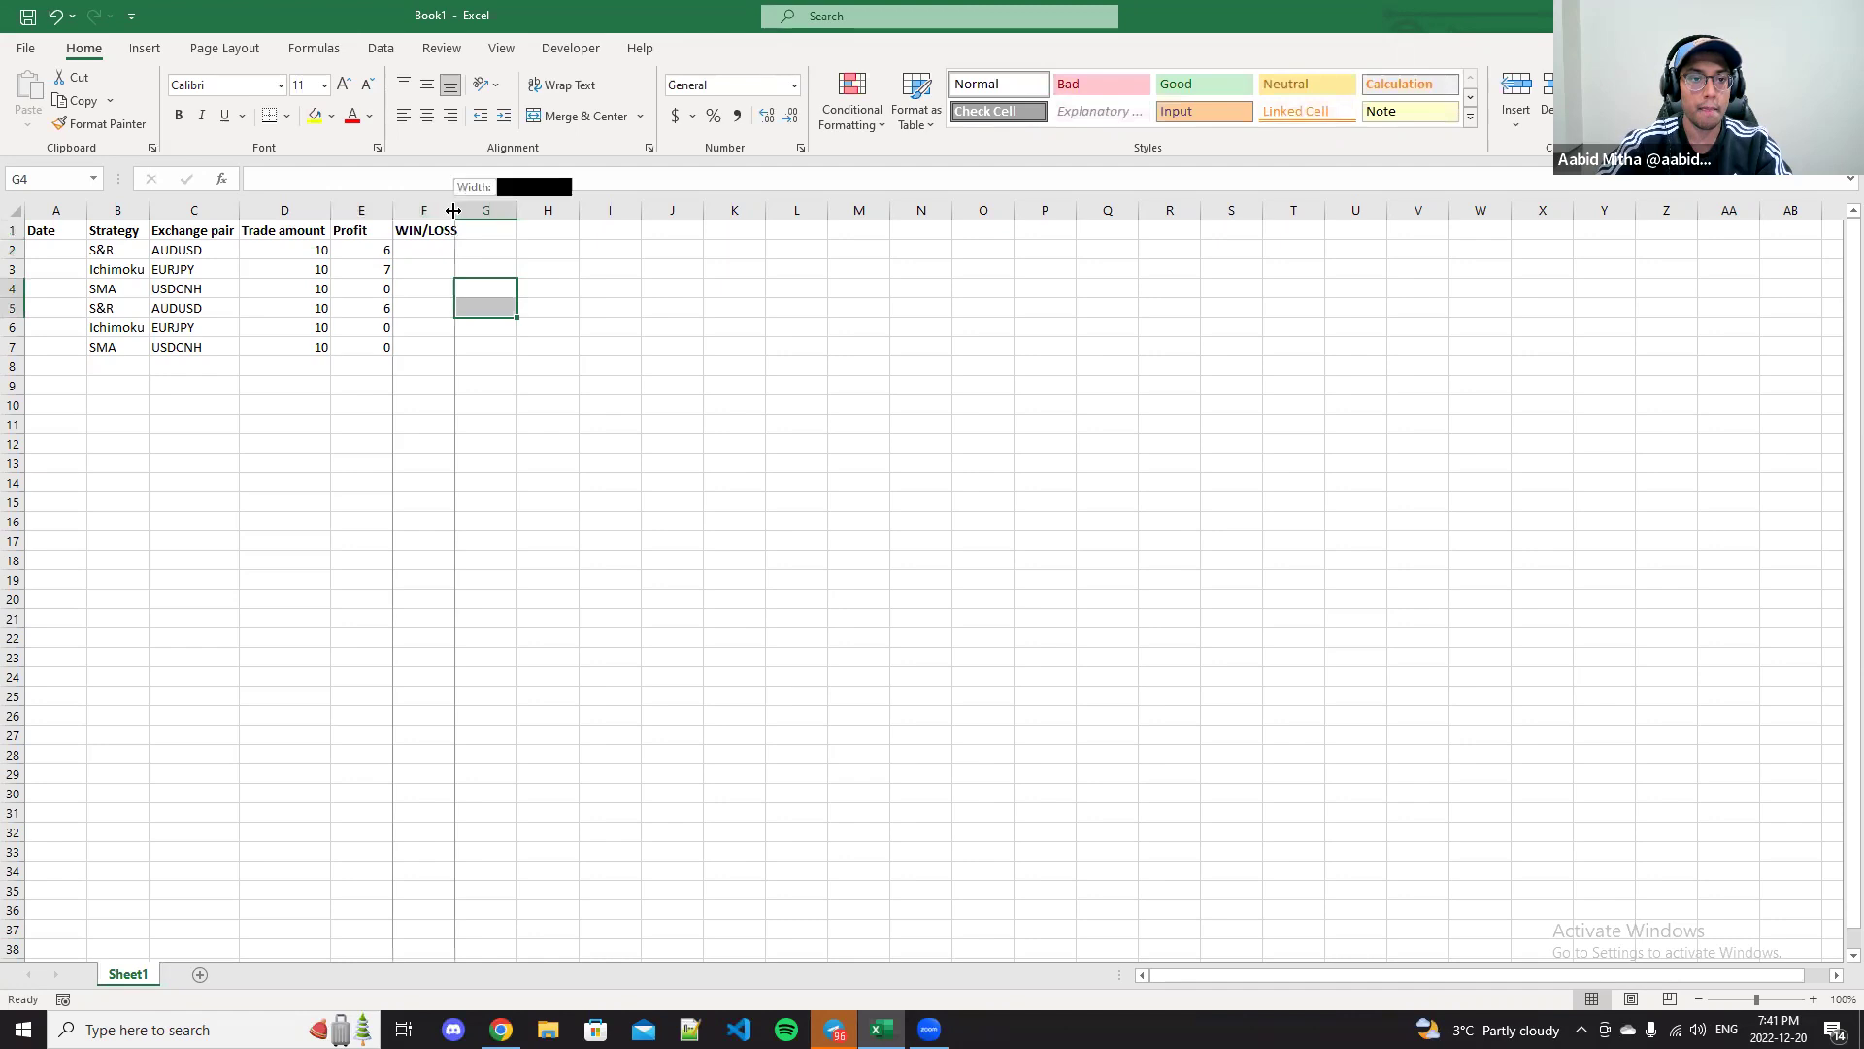
Step: Mark the winning trades in F2 and F3 with the Good cell style
{"action": "double_click", "coordinate": [440, 250]}
{"action": "left_click", "coordinate": [473, 287]}
{"action": "left_click", "coordinate": [430, 248]}
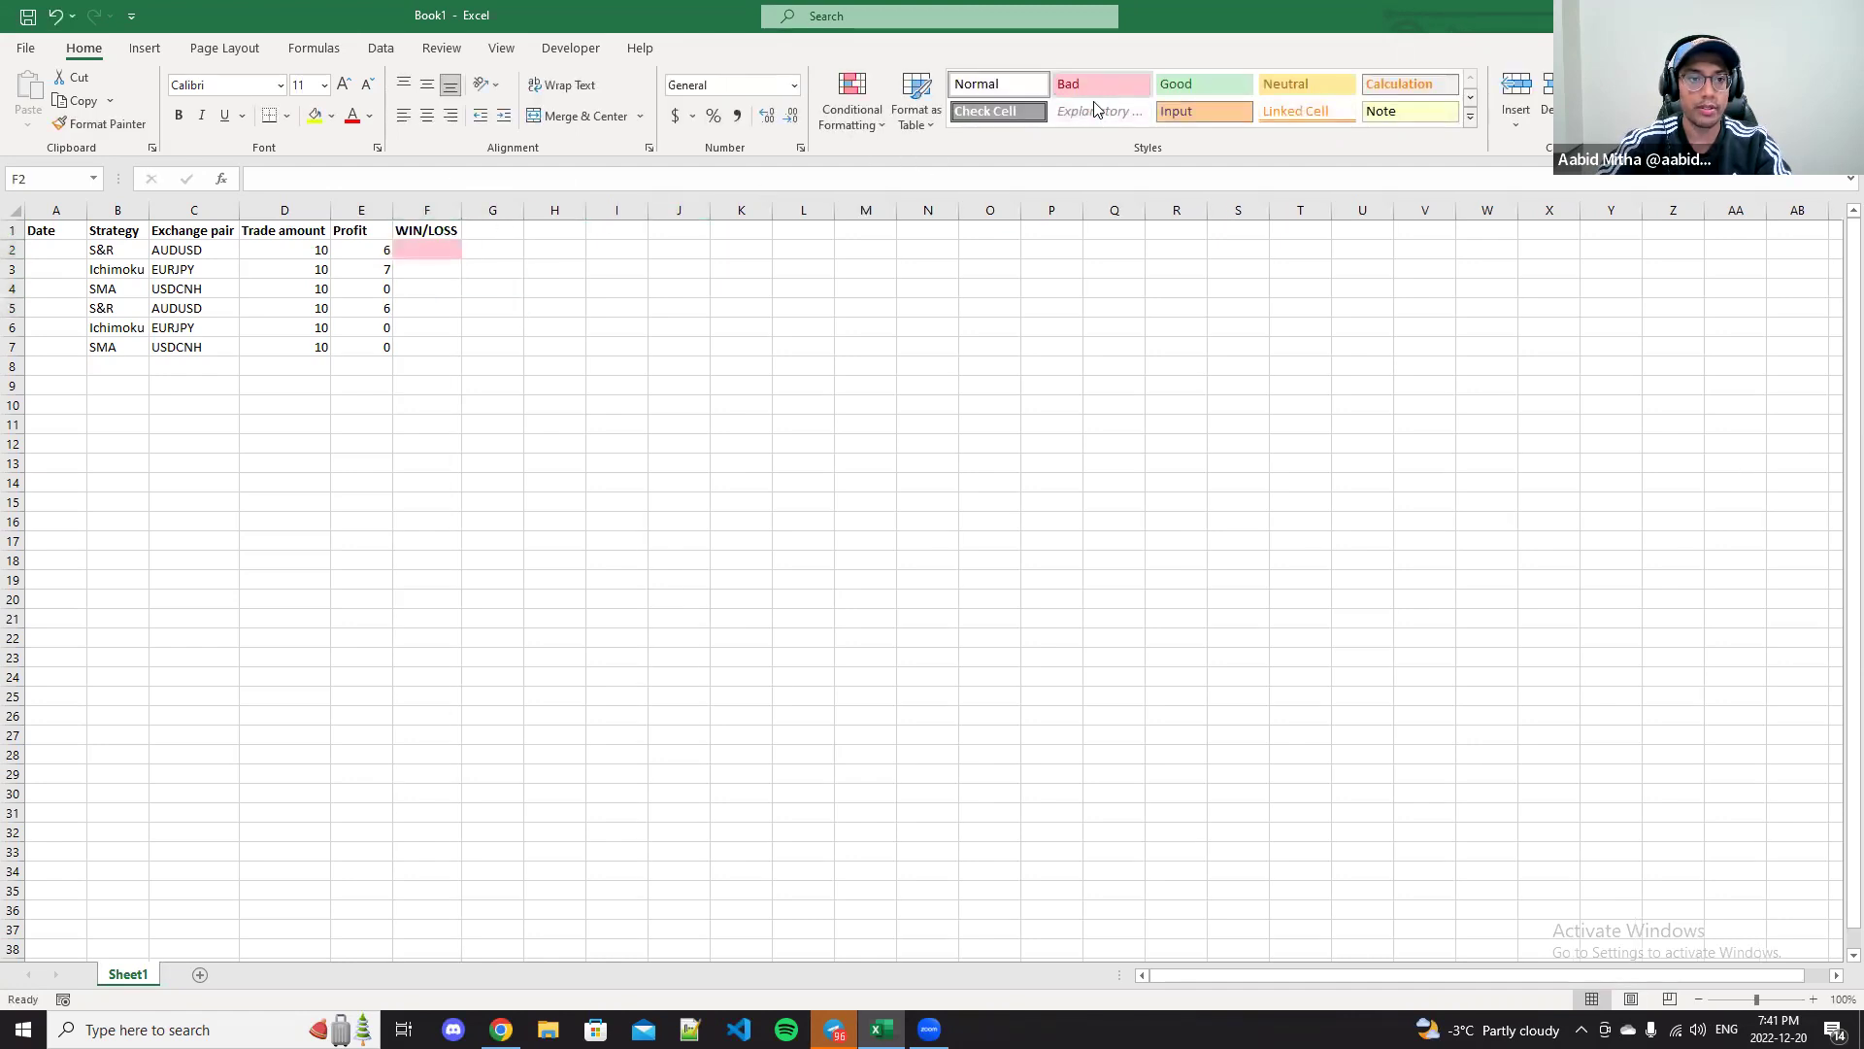
{"action": "left_click", "coordinate": [1190, 84]}
{"action": "left_click", "coordinate": [432, 303]}
{"action": "left_click", "coordinate": [445, 268]}
Step: Apply the Bad cell style to F4, F6 and F7 and the Good cell style to F5
{"action": "left_click", "coordinate": [428, 287]}
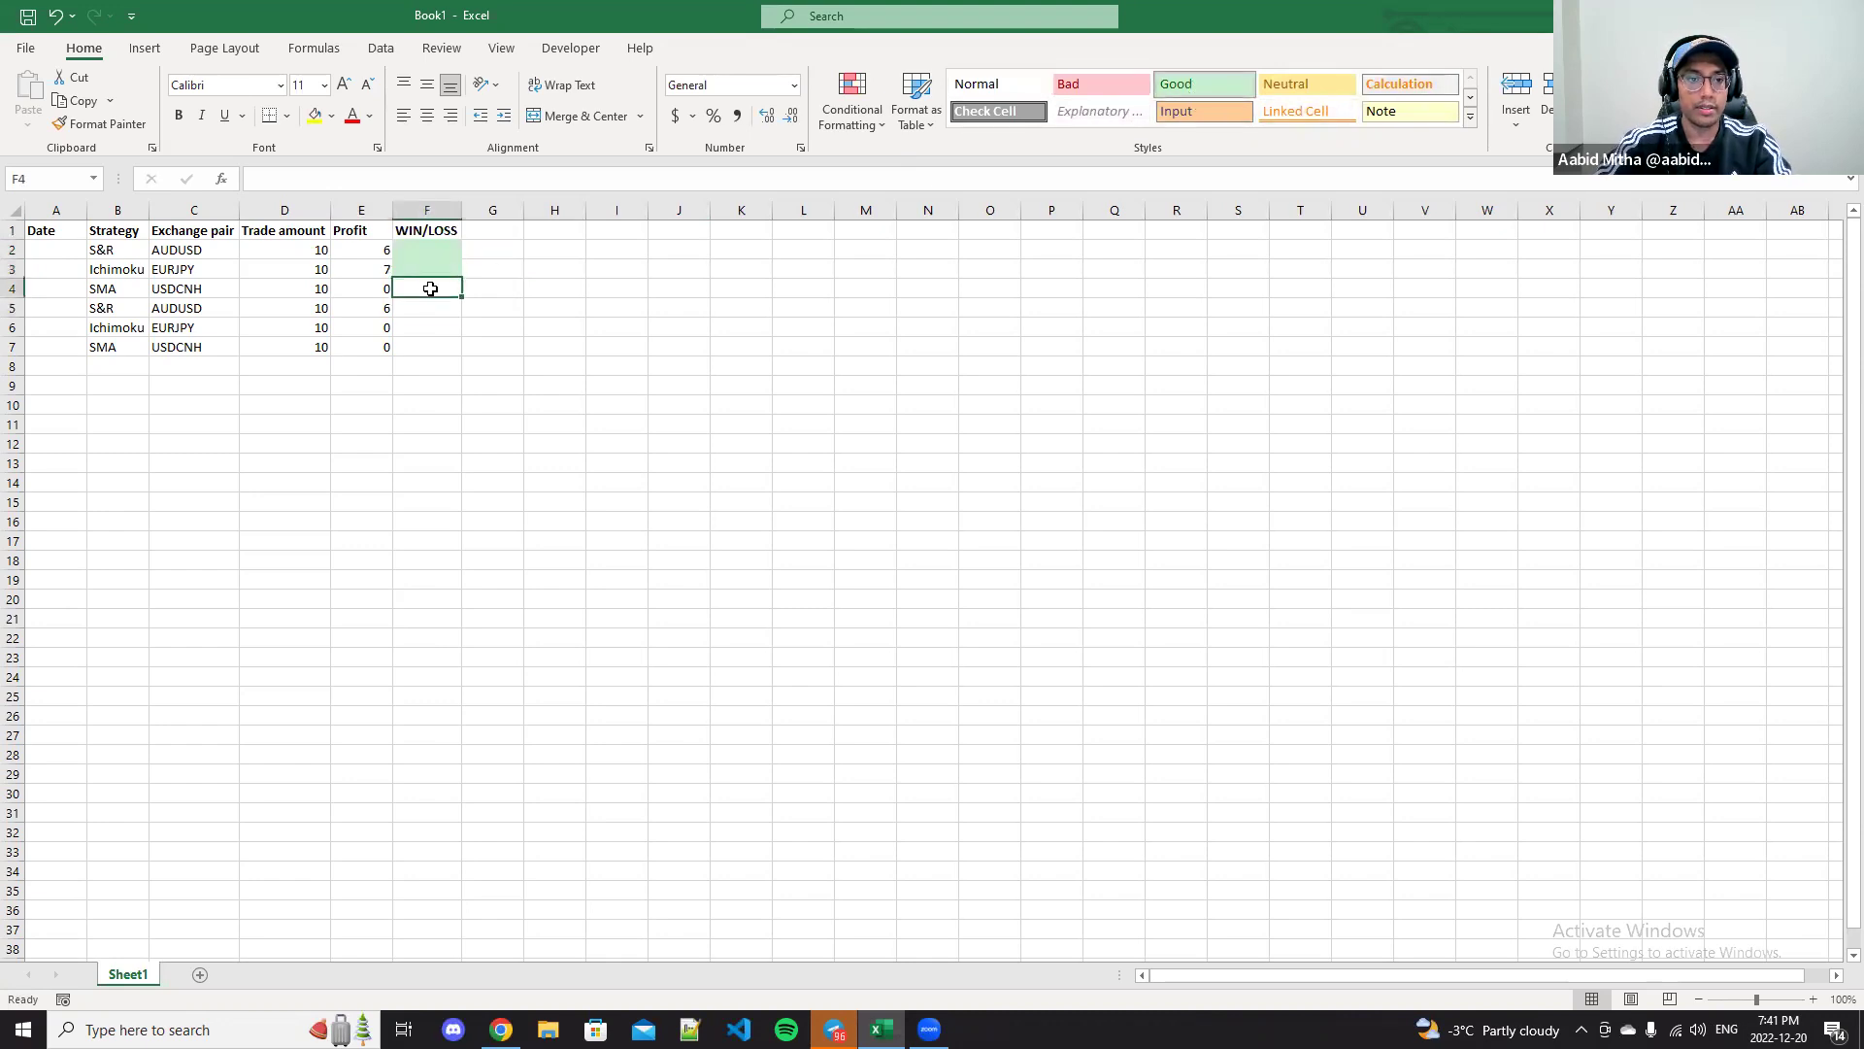
{"action": "left_click", "coordinate": [1100, 84]}
{"action": "left_click", "coordinate": [432, 308]}
{"action": "left_click", "coordinate": [1196, 92]}
{"action": "left_click", "coordinate": [435, 327]}
{"action": "left_click", "coordinate": [1116, 85]}
{"action": "left_click", "coordinate": [413, 364]}
{"action": "left_click", "coordinate": [427, 347]}
{"action": "left_click", "coordinate": [1100, 83]}
{"action": "left_click", "coordinate": [679, 307]}
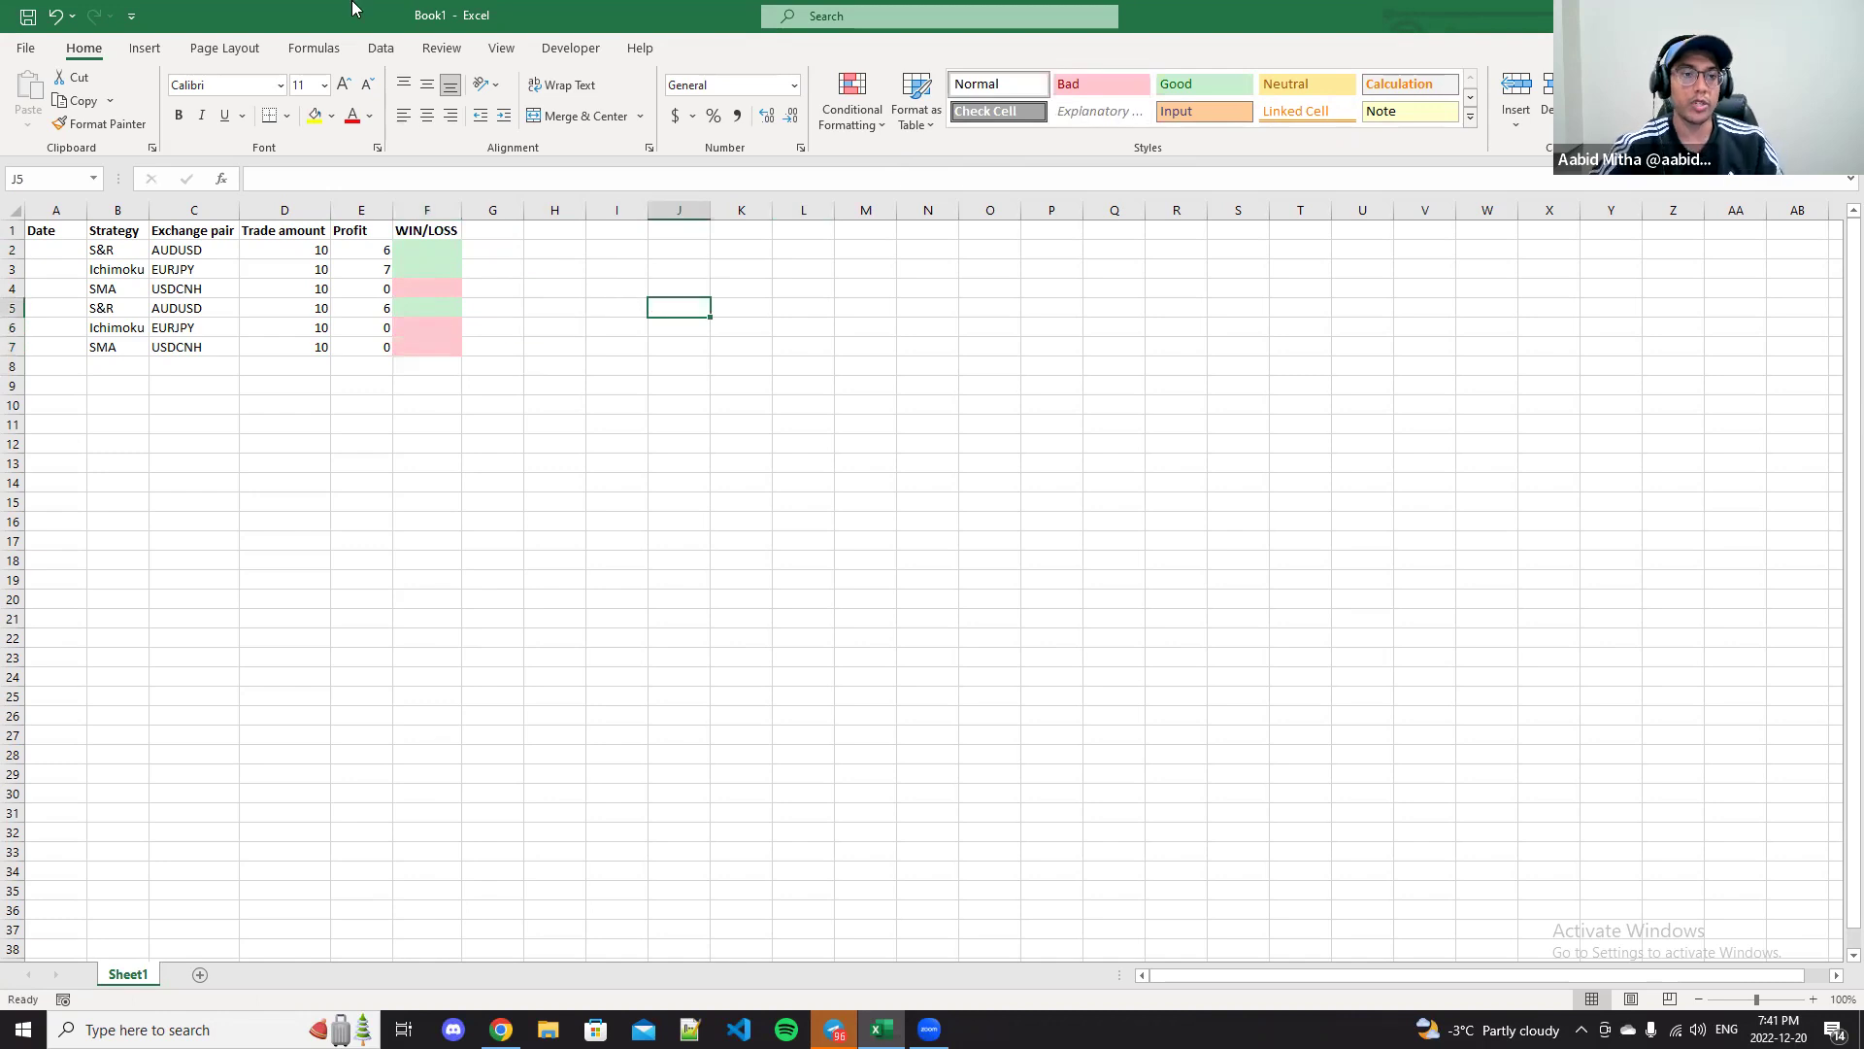
Step: Examine the winning trades in the WIN/LOSS column, comparing the two S&R entries in rows 2 and 5
{"action": "left_click_drag", "start_coordinate": [424, 253], "coordinate": [427, 267]}
{"action": "left_click", "coordinate": [426, 267]}
{"action": "left_click", "coordinate": [428, 250]}
{"action": "left_click", "coordinate": [427, 267]}
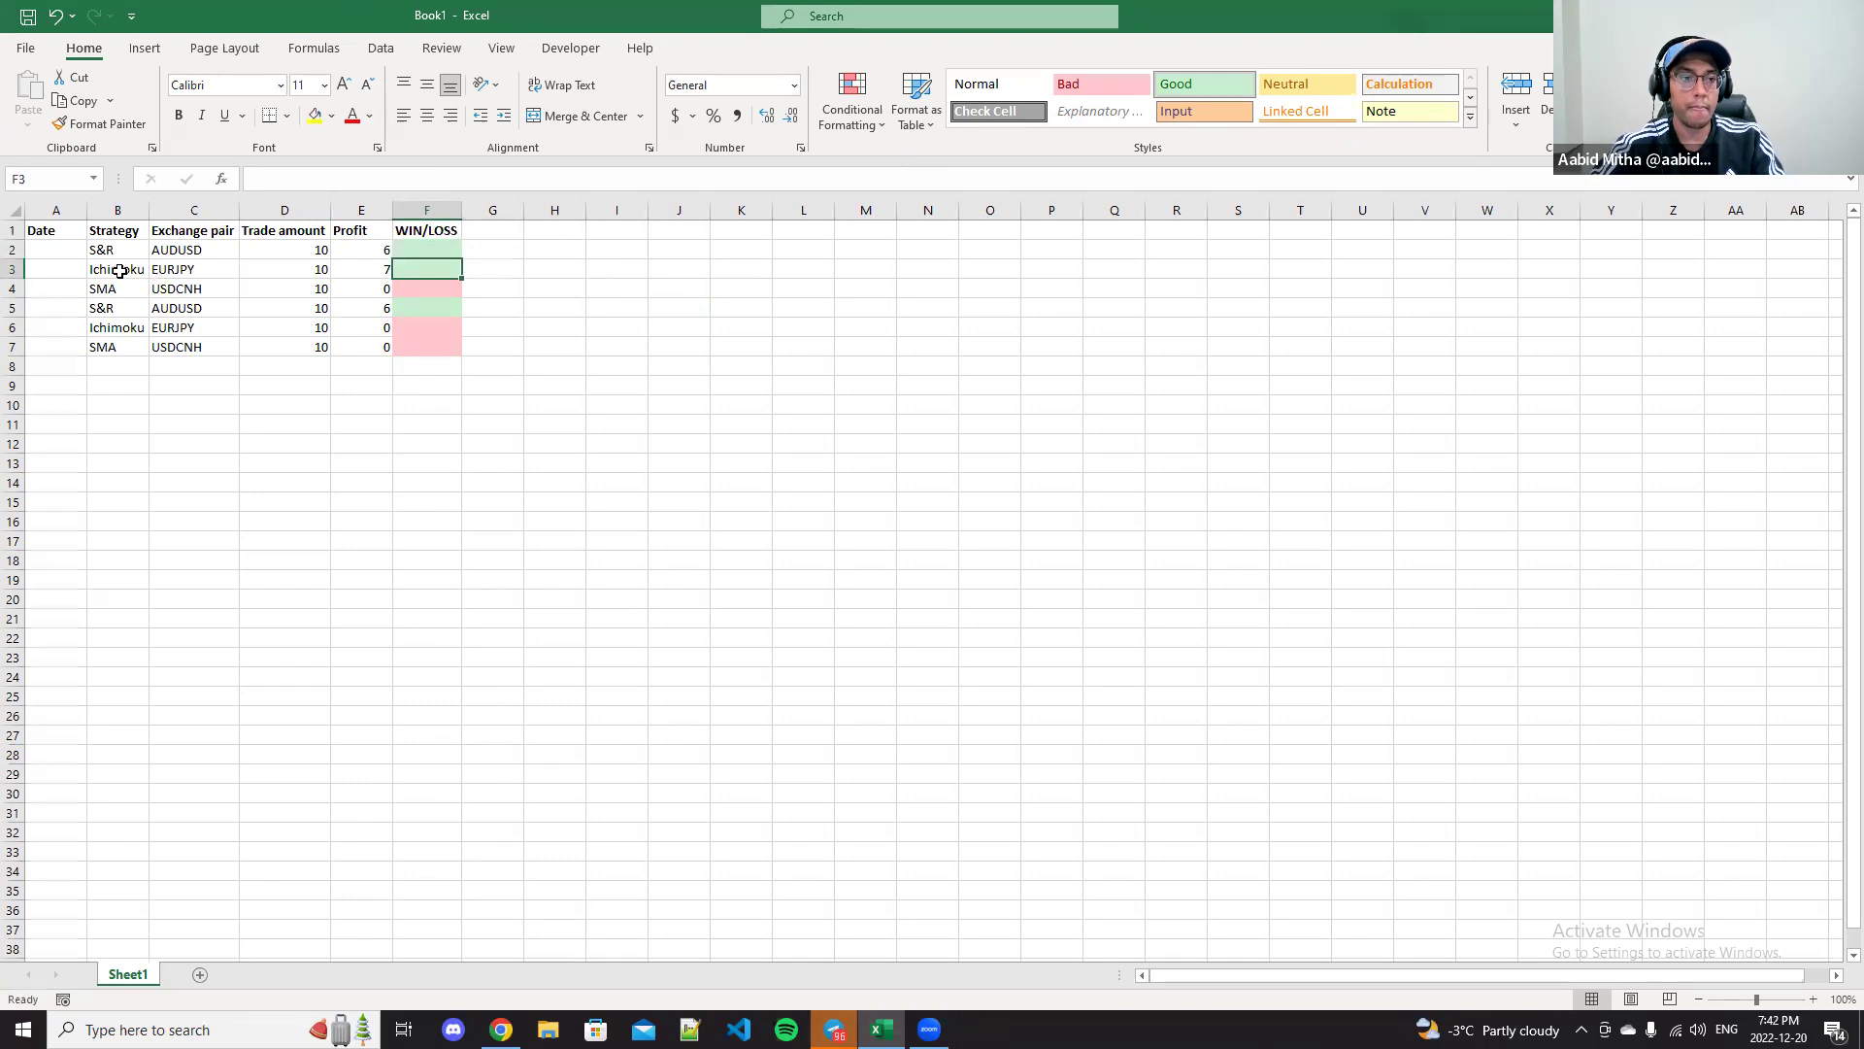
{"action": "left_click_drag", "start_coordinate": [418, 308], "coordinate": [117, 308]}
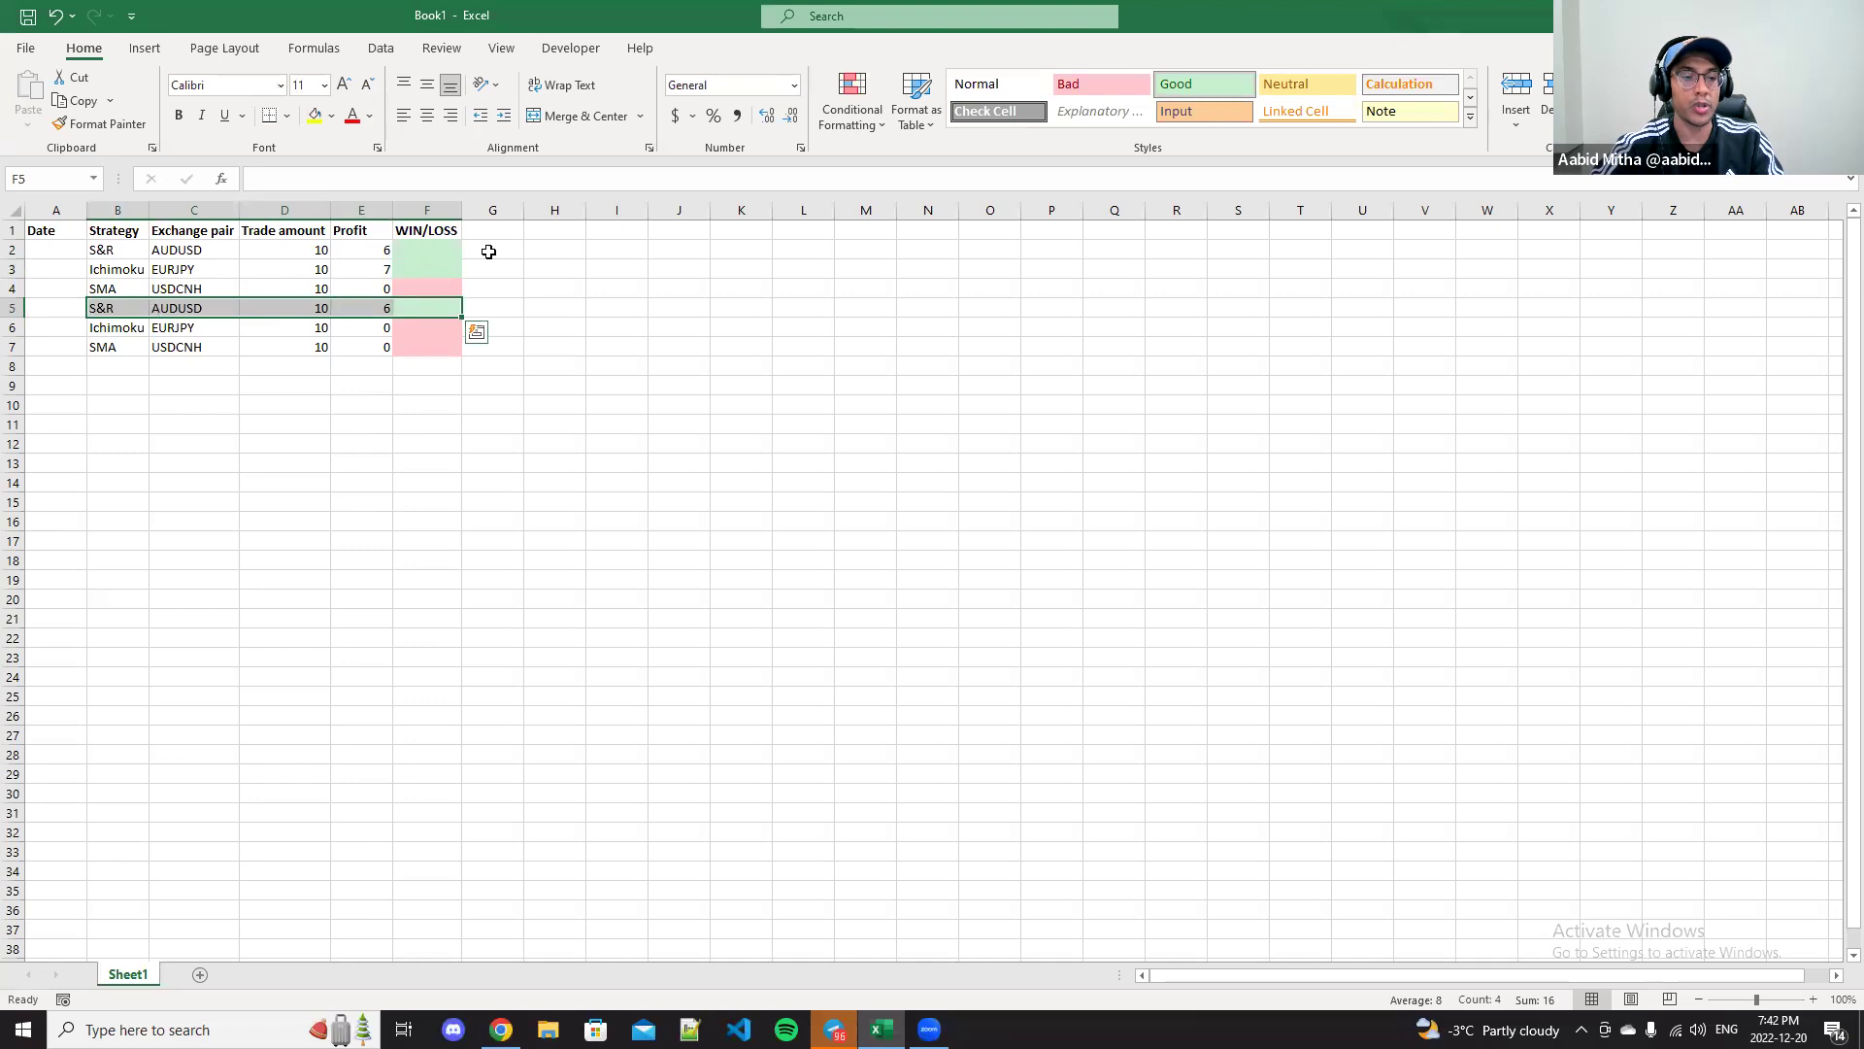
{"action": "left_click_drag", "start_coordinate": [432, 250], "coordinate": [260, 284]}
{"action": "left_click", "coordinate": [554, 245]}
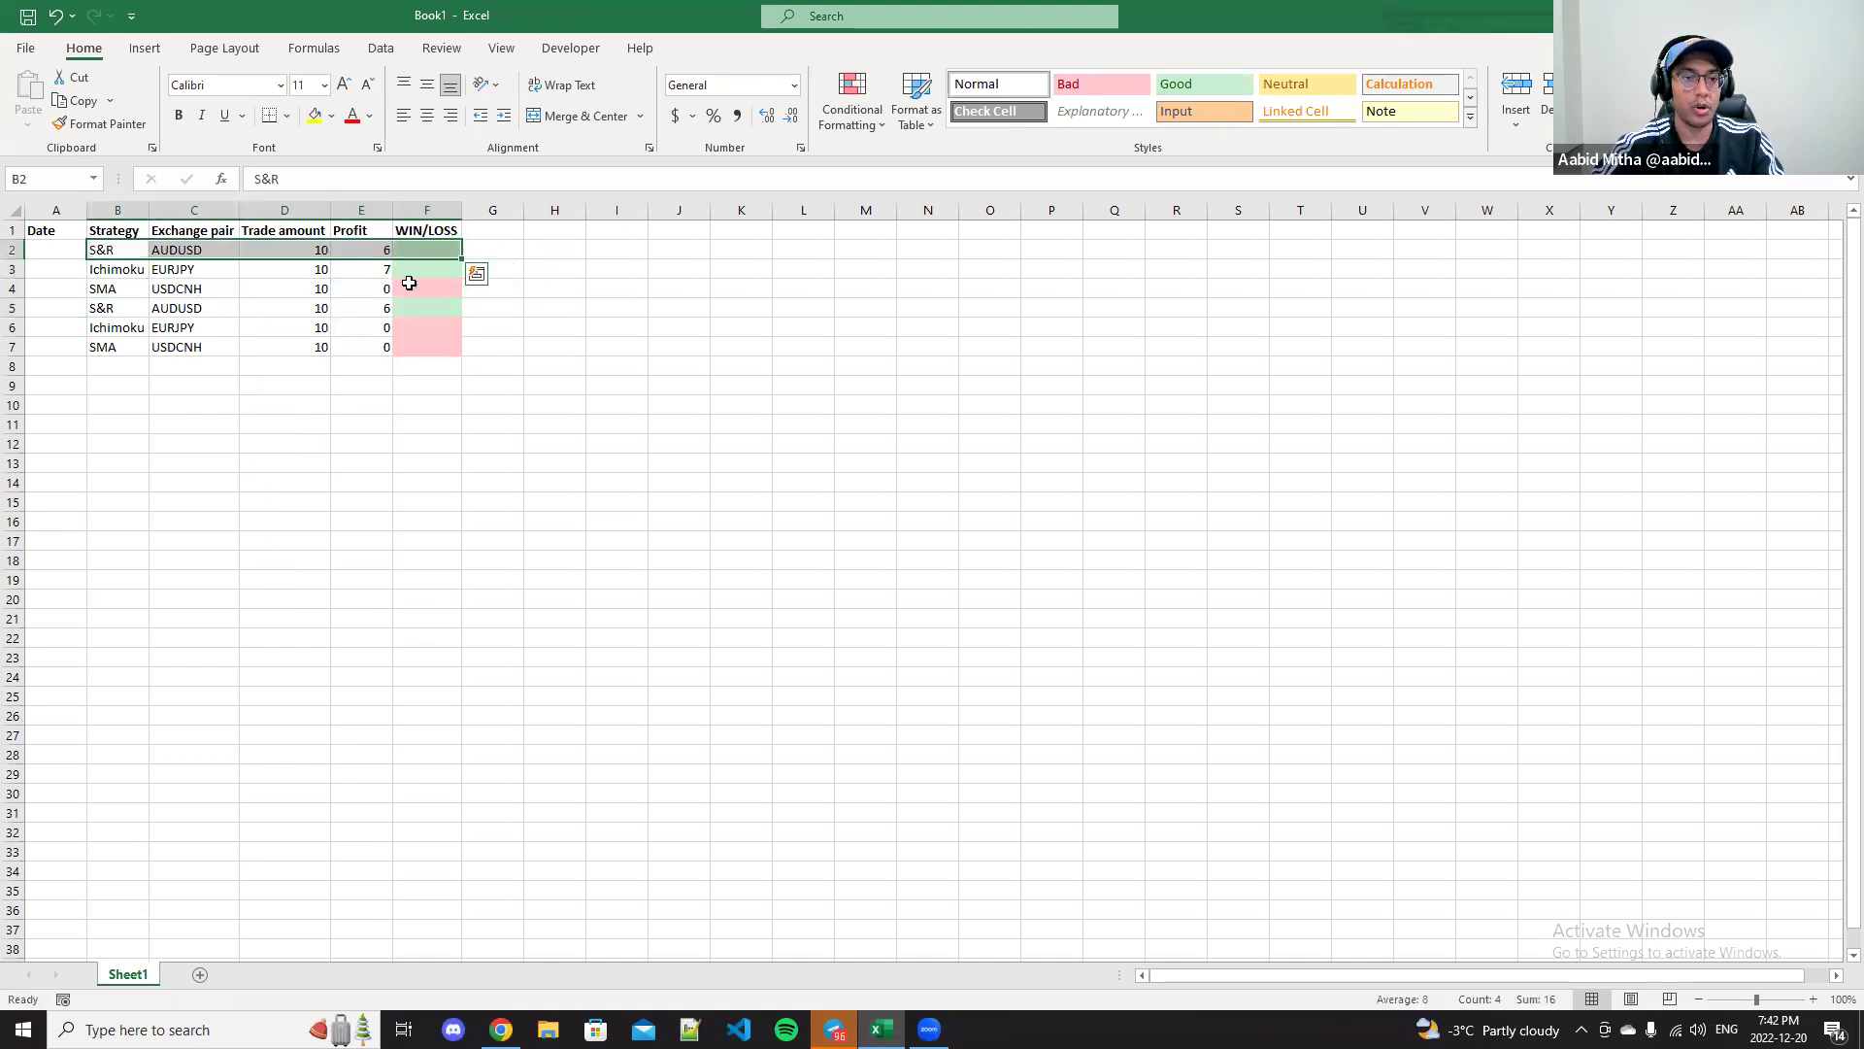
{"action": "left_click", "coordinate": [417, 288]}
{"action": "left_click_drag", "start_coordinate": [439, 307], "coordinate": [120, 306]}
{"action": "left_click_drag", "start_coordinate": [437, 245], "coordinate": [97, 254]}
{"action": "left_click", "coordinate": [428, 302]}
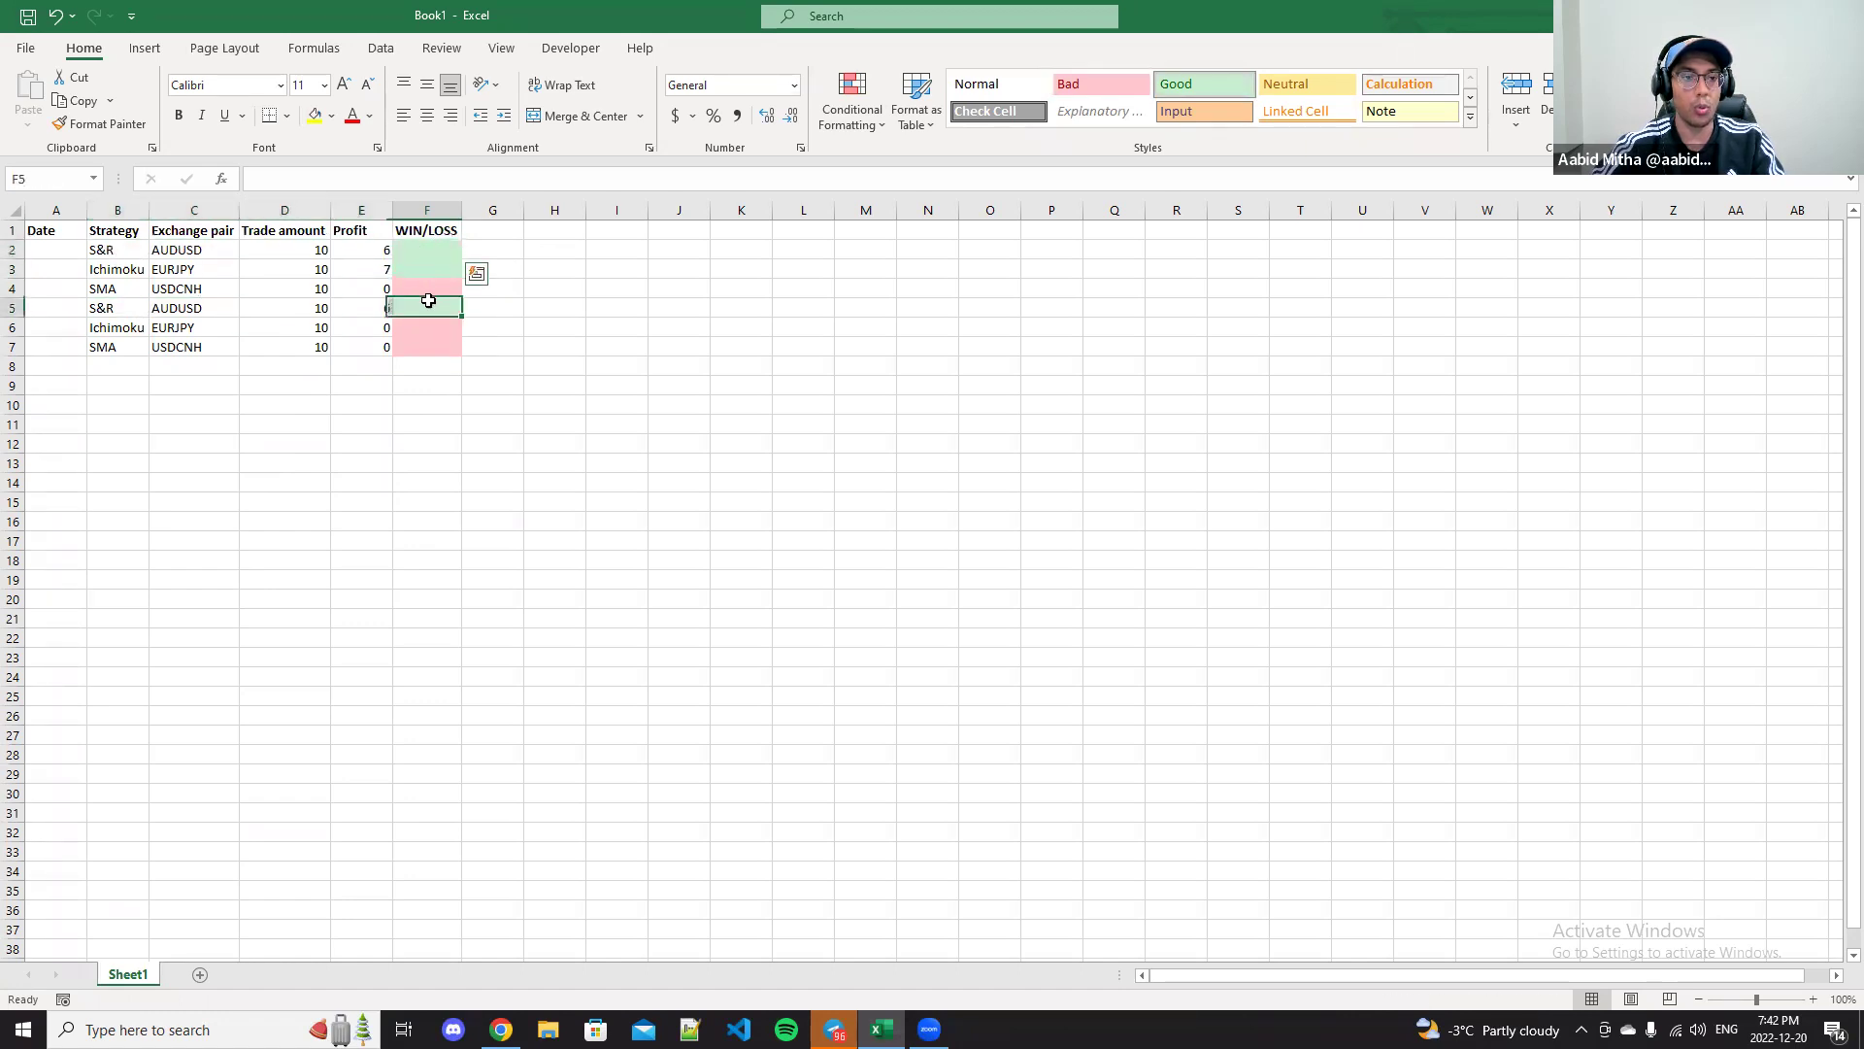
{"action": "left_click_drag", "start_coordinate": [428, 301], "coordinate": [95, 304]}
{"action": "left_click", "coordinate": [532, 272]}
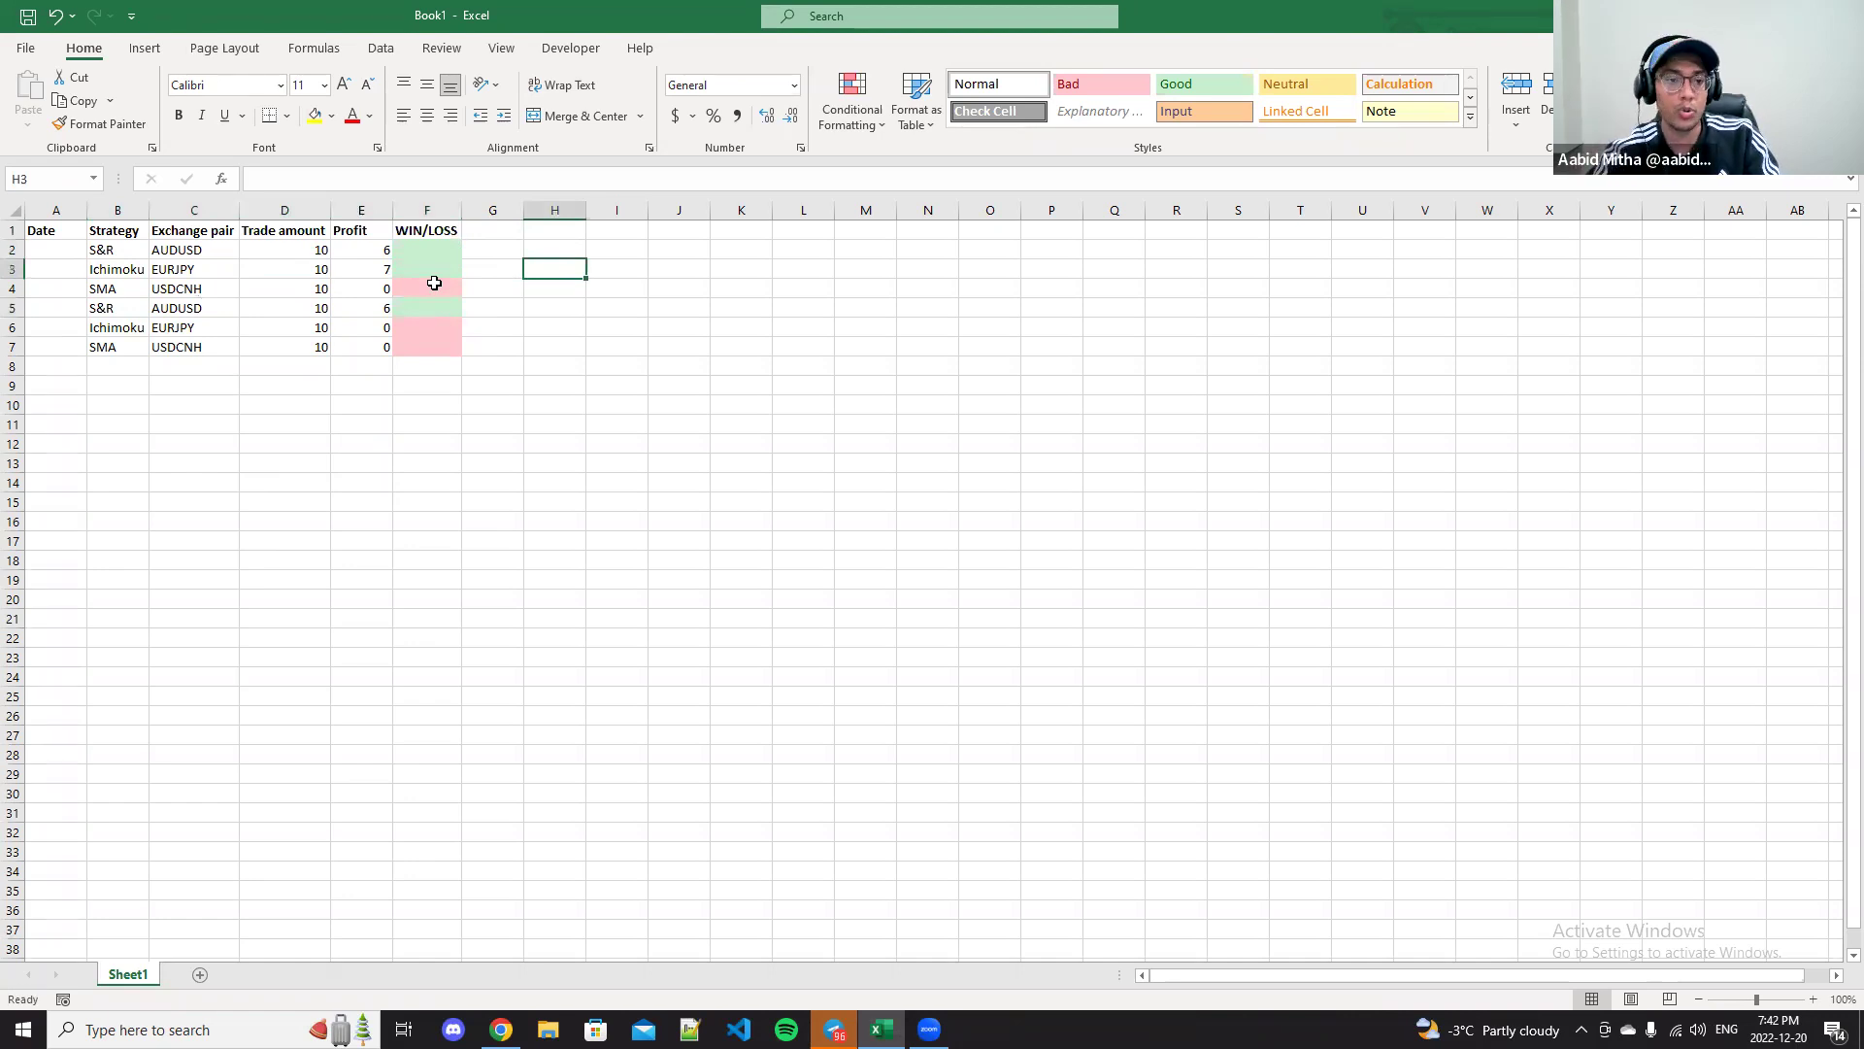
{"action": "left_click_drag", "start_coordinate": [453, 309], "coordinate": [133, 304]}
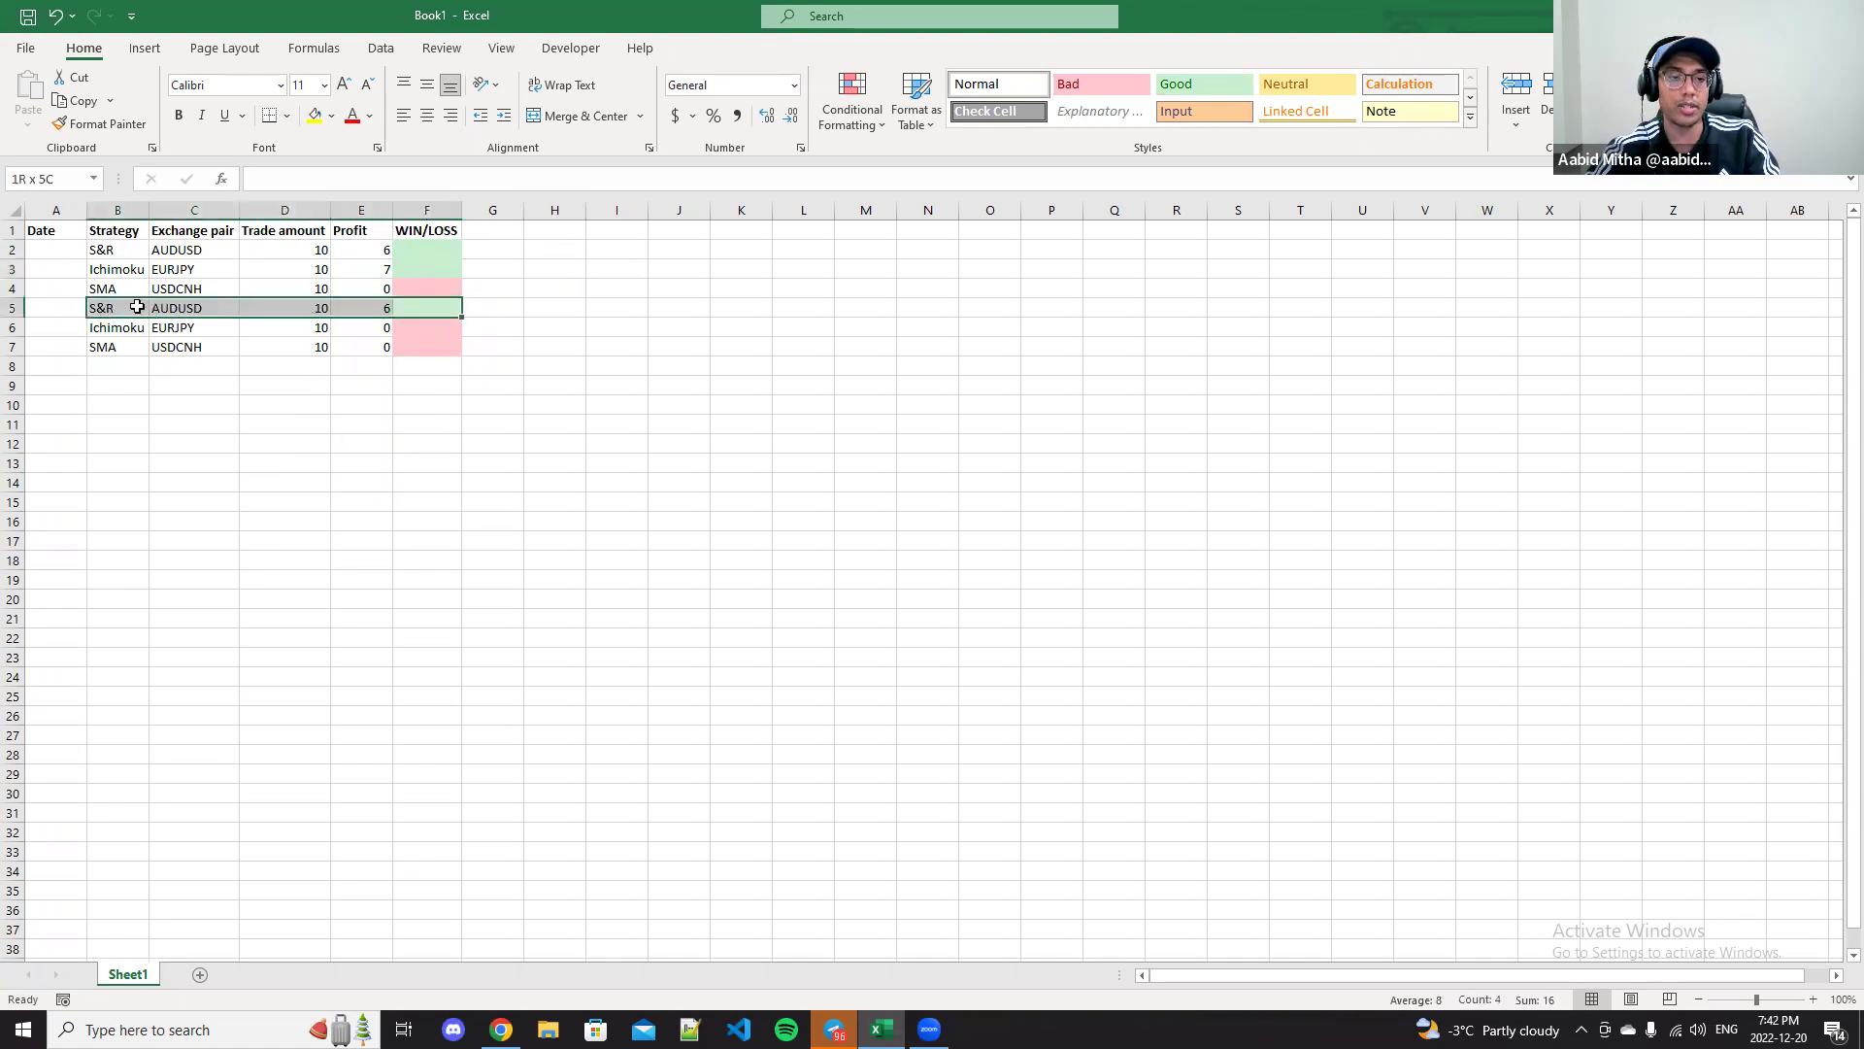
{"action": "left_click", "coordinate": [445, 249]}
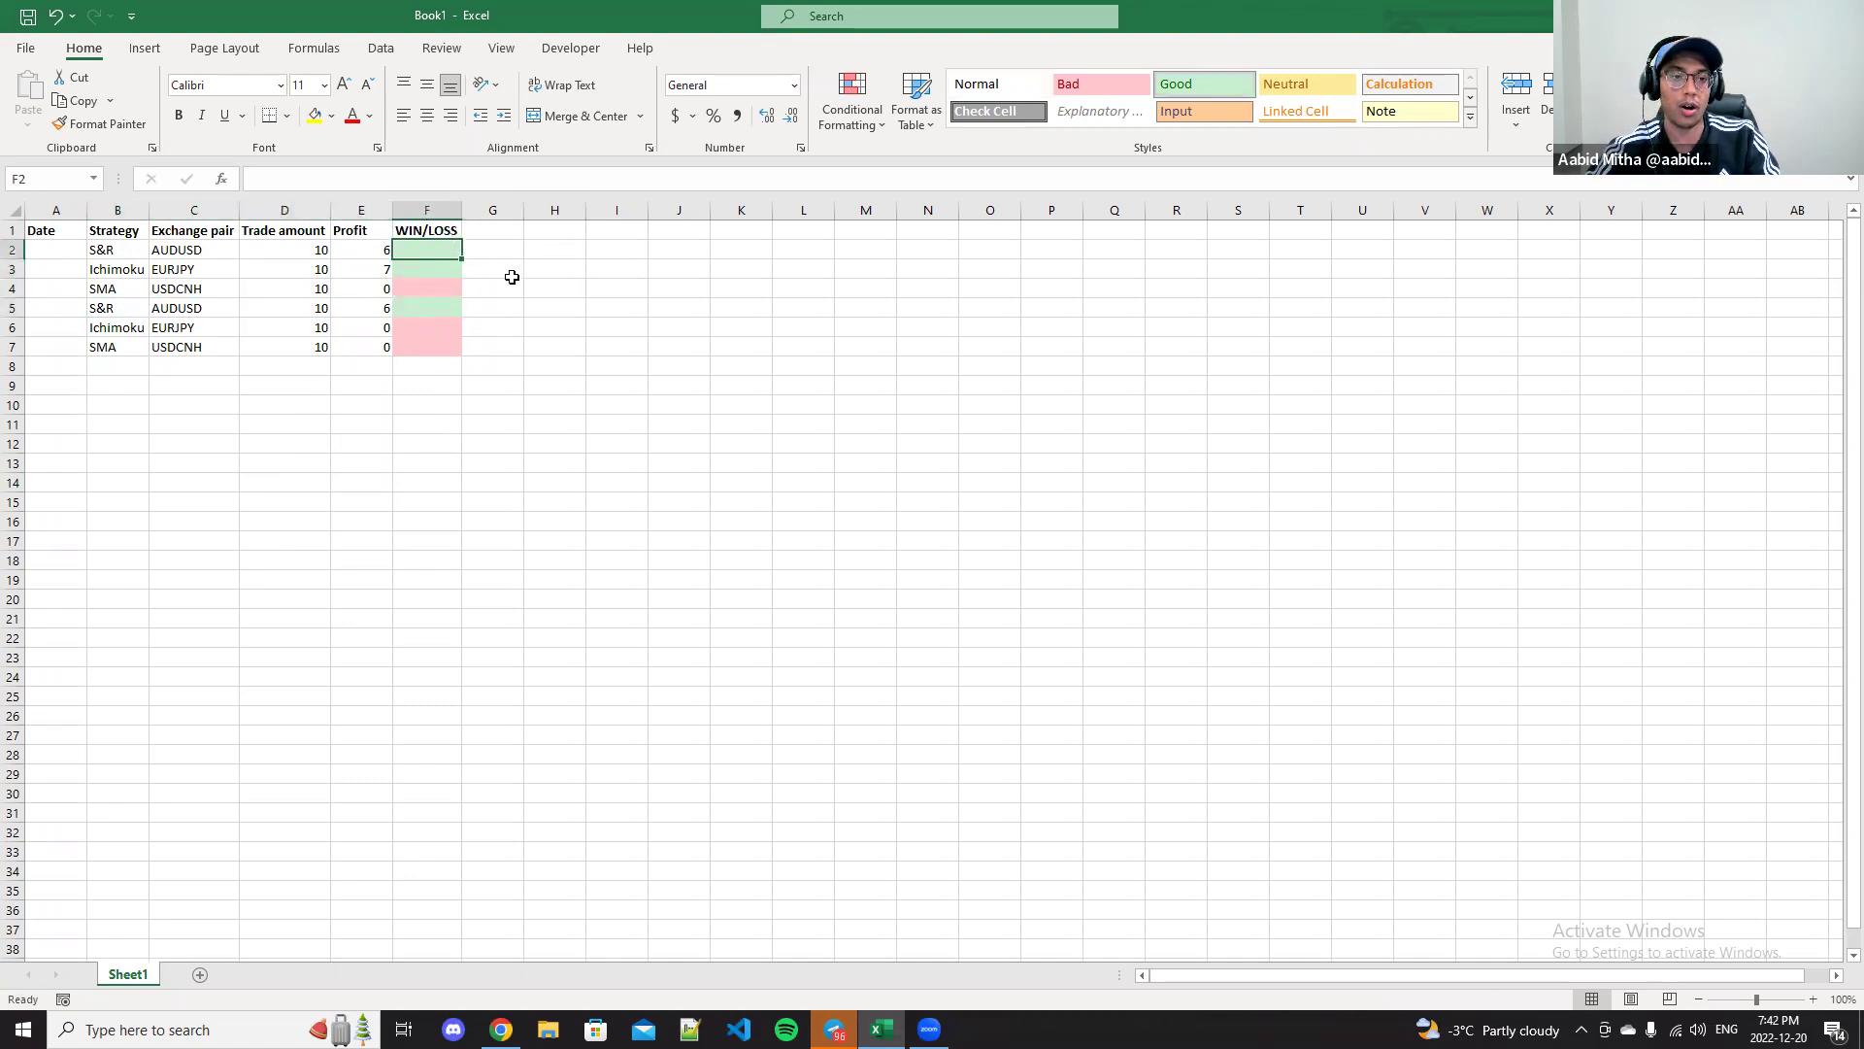
Step: Compare the losing SMA trades in rows 4 and 7 of the WIN/LOSS column
{"action": "left_click", "coordinate": [476, 366]}
{"action": "left_click", "coordinate": [451, 347]}
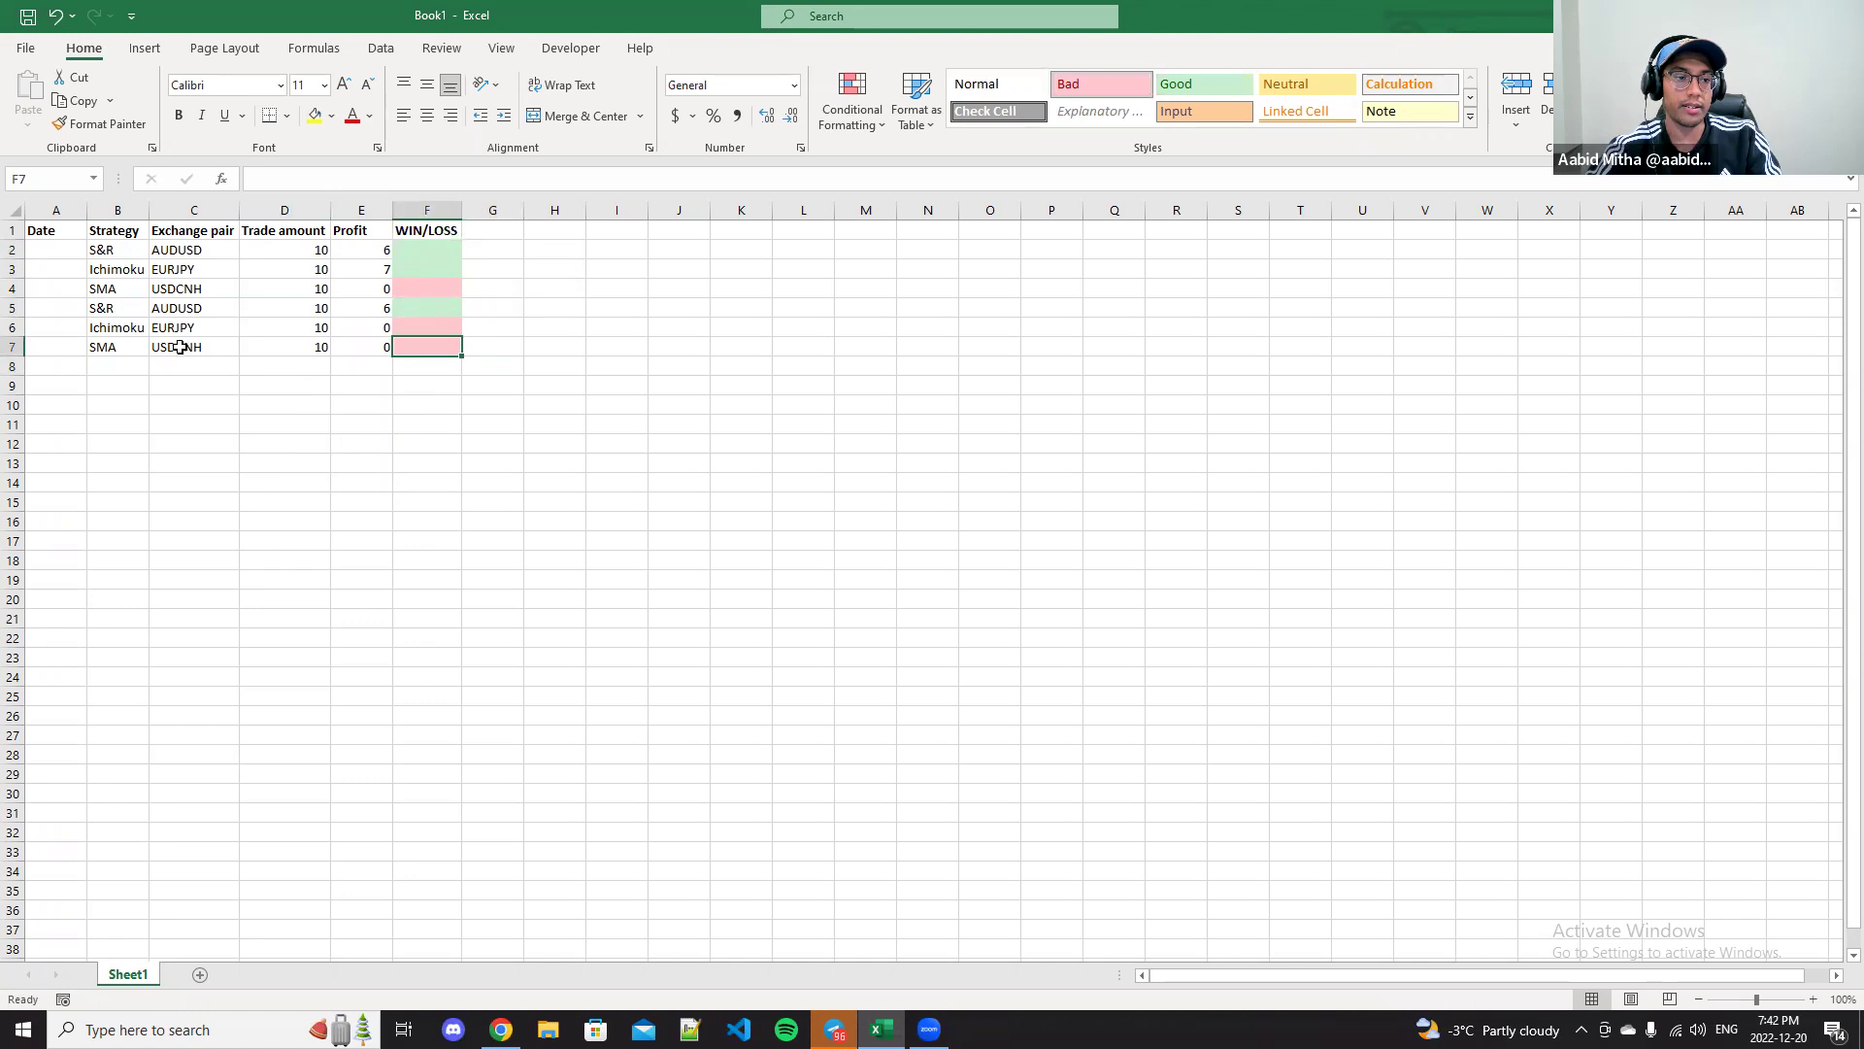
{"action": "left_click", "coordinate": [430, 290]}
{"action": "left_click", "coordinate": [437, 345]}
{"action": "left_click", "coordinate": [437, 294]}
{"action": "left_click", "coordinate": [437, 360]}
{"action": "left_click", "coordinate": [435, 291]}
{"action": "left_click", "coordinate": [433, 341]}
{"action": "left_click", "coordinate": [437, 291]}
{"action": "left_click", "coordinate": [442, 360]}
{"action": "left_click", "coordinate": [441, 304]}
{"action": "left_click", "coordinate": [437, 292]}
{"action": "left_click", "coordinate": [440, 342]}
{"action": "left_click", "coordinate": [436, 290]}
{"action": "left_click", "coordinate": [497, 421]}
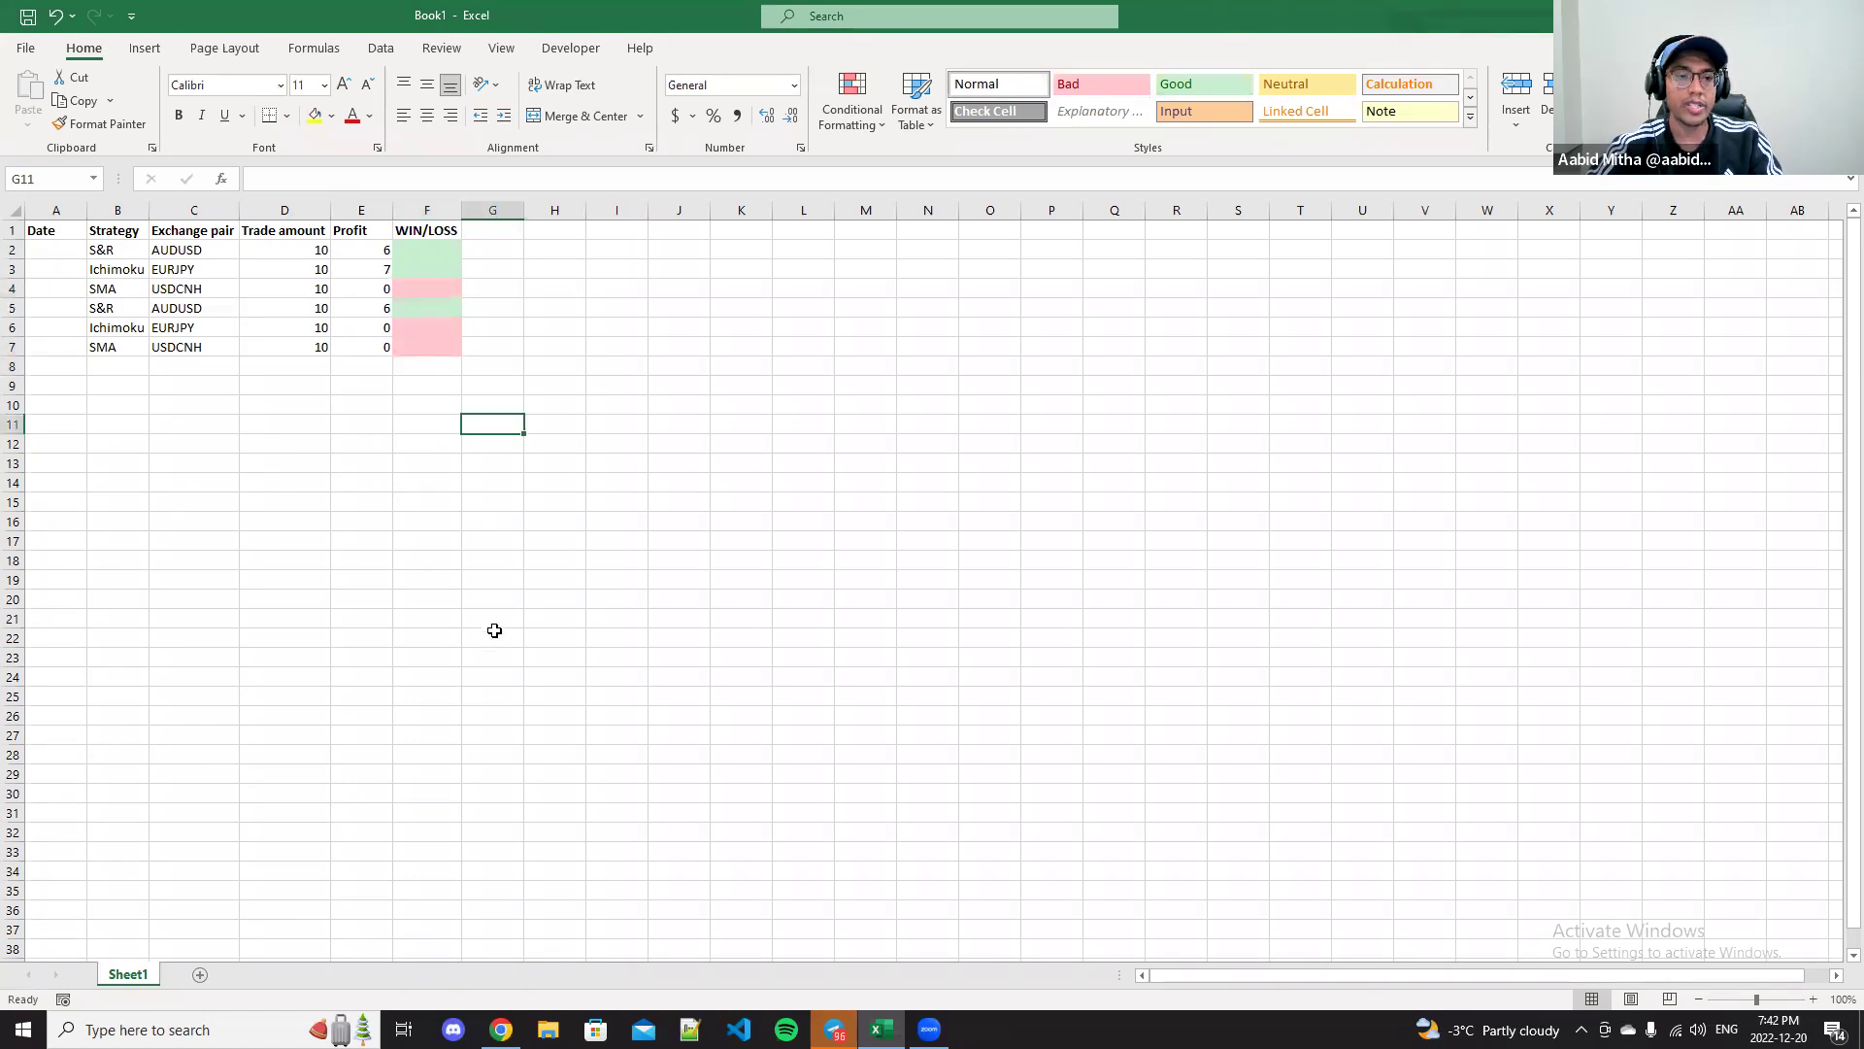
Step: Survey the log area across columns A to F, from the headers down through the empty rows for further trades
{"action": "left_click_drag", "start_coordinate": [494, 632], "coordinate": [492, 658]}
{"action": "scroll", "coordinate": [423, 900], "scroll_direction": "down", "scroll_amount": 1}
{"action": "scroll", "coordinate": [446, 767], "scroll_direction": "up", "scroll_amount": 1}
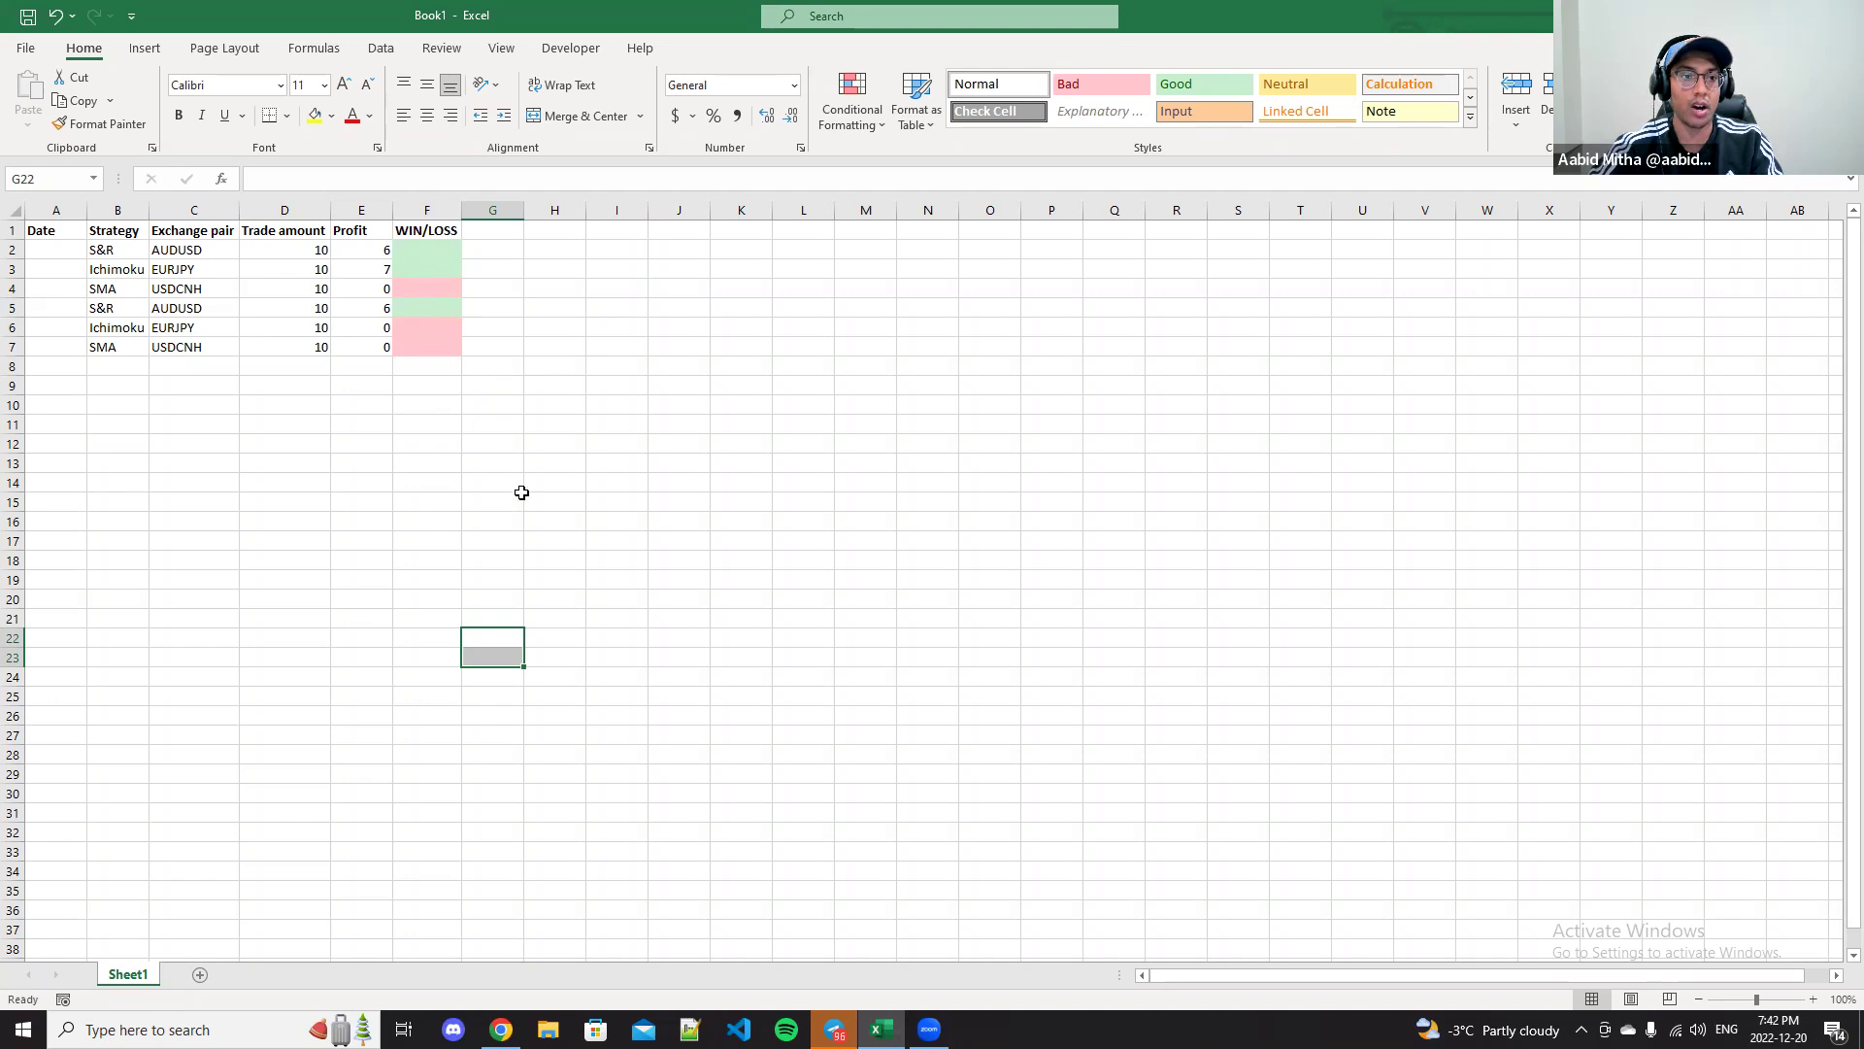
{"action": "left_click_drag", "start_coordinate": [63, 231], "coordinate": [453, 935]}
{"action": "left_click", "coordinate": [554, 871]}
{"action": "left_click_drag", "start_coordinate": [38, 231], "coordinate": [450, 890]}
{"action": "left_click", "coordinate": [543, 802]}
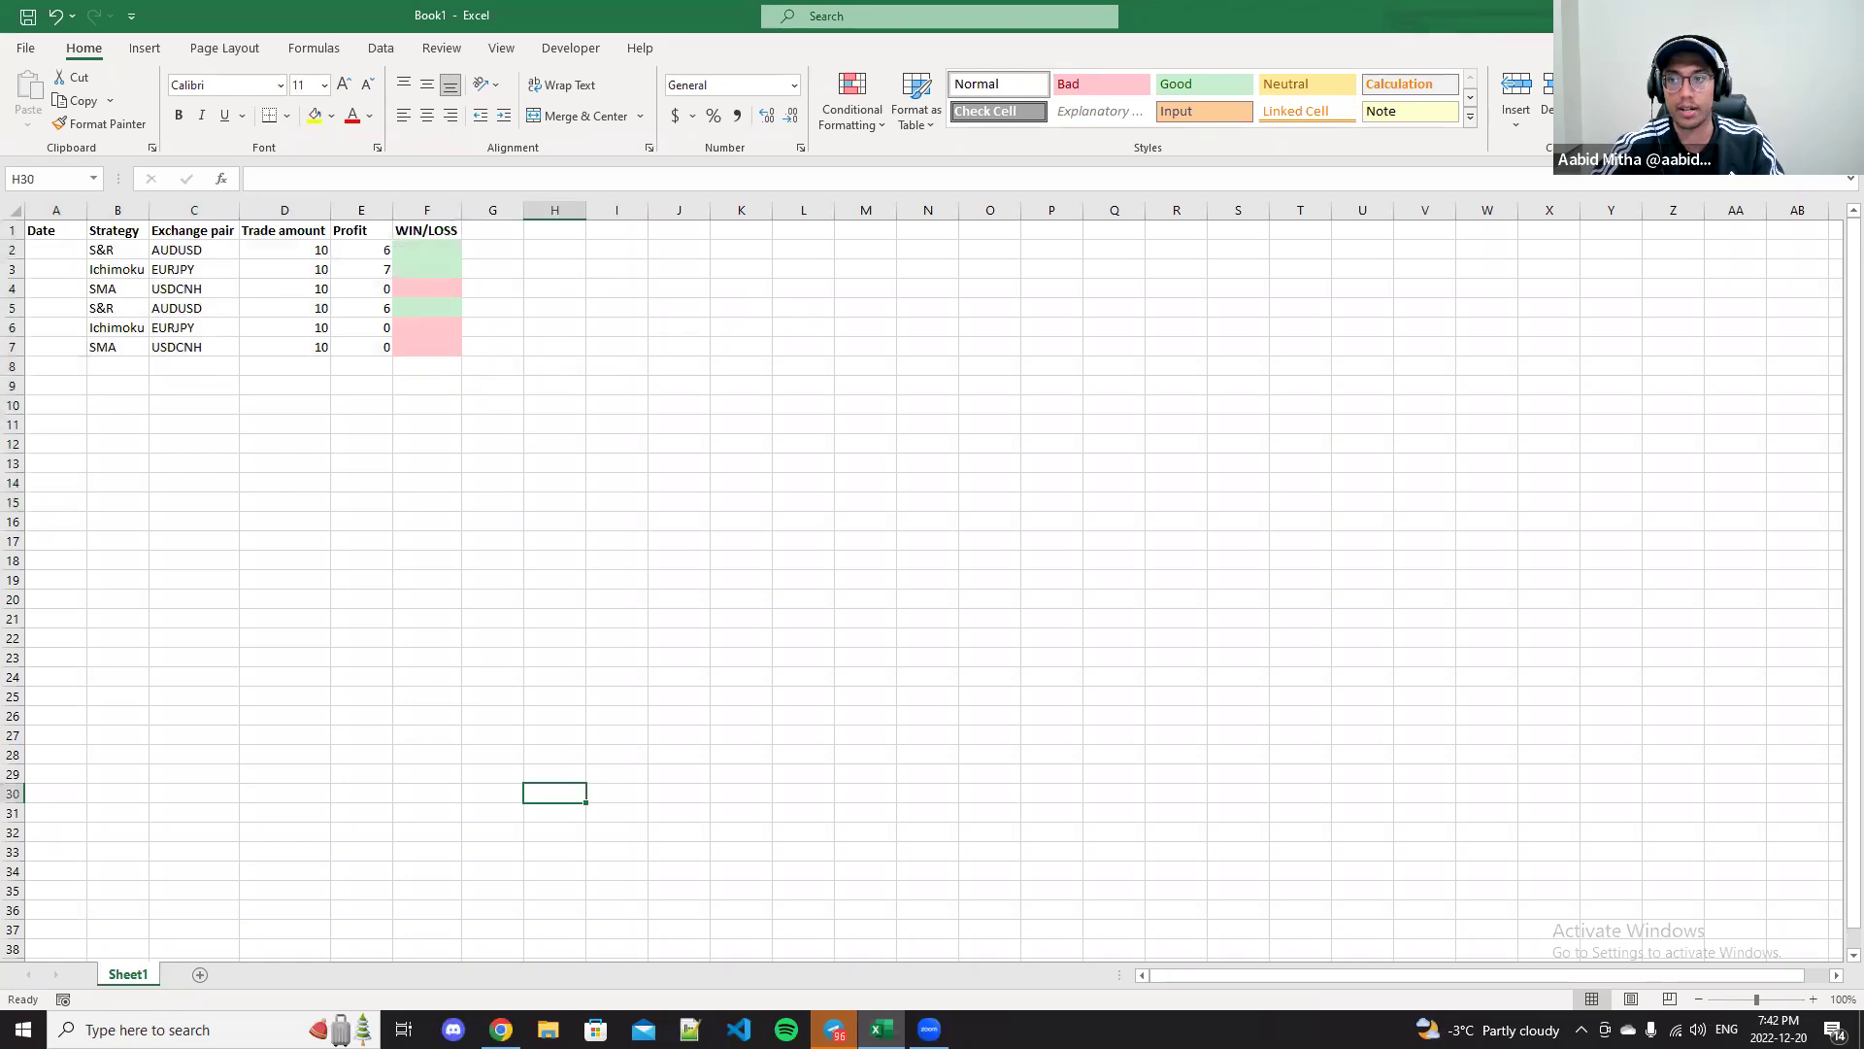
Step: Switch to the Canva deck, present the "Step 5: Pick your favorite strategy" slide and leave the presentation
{"action": "key", "text": "alt+Tab"}
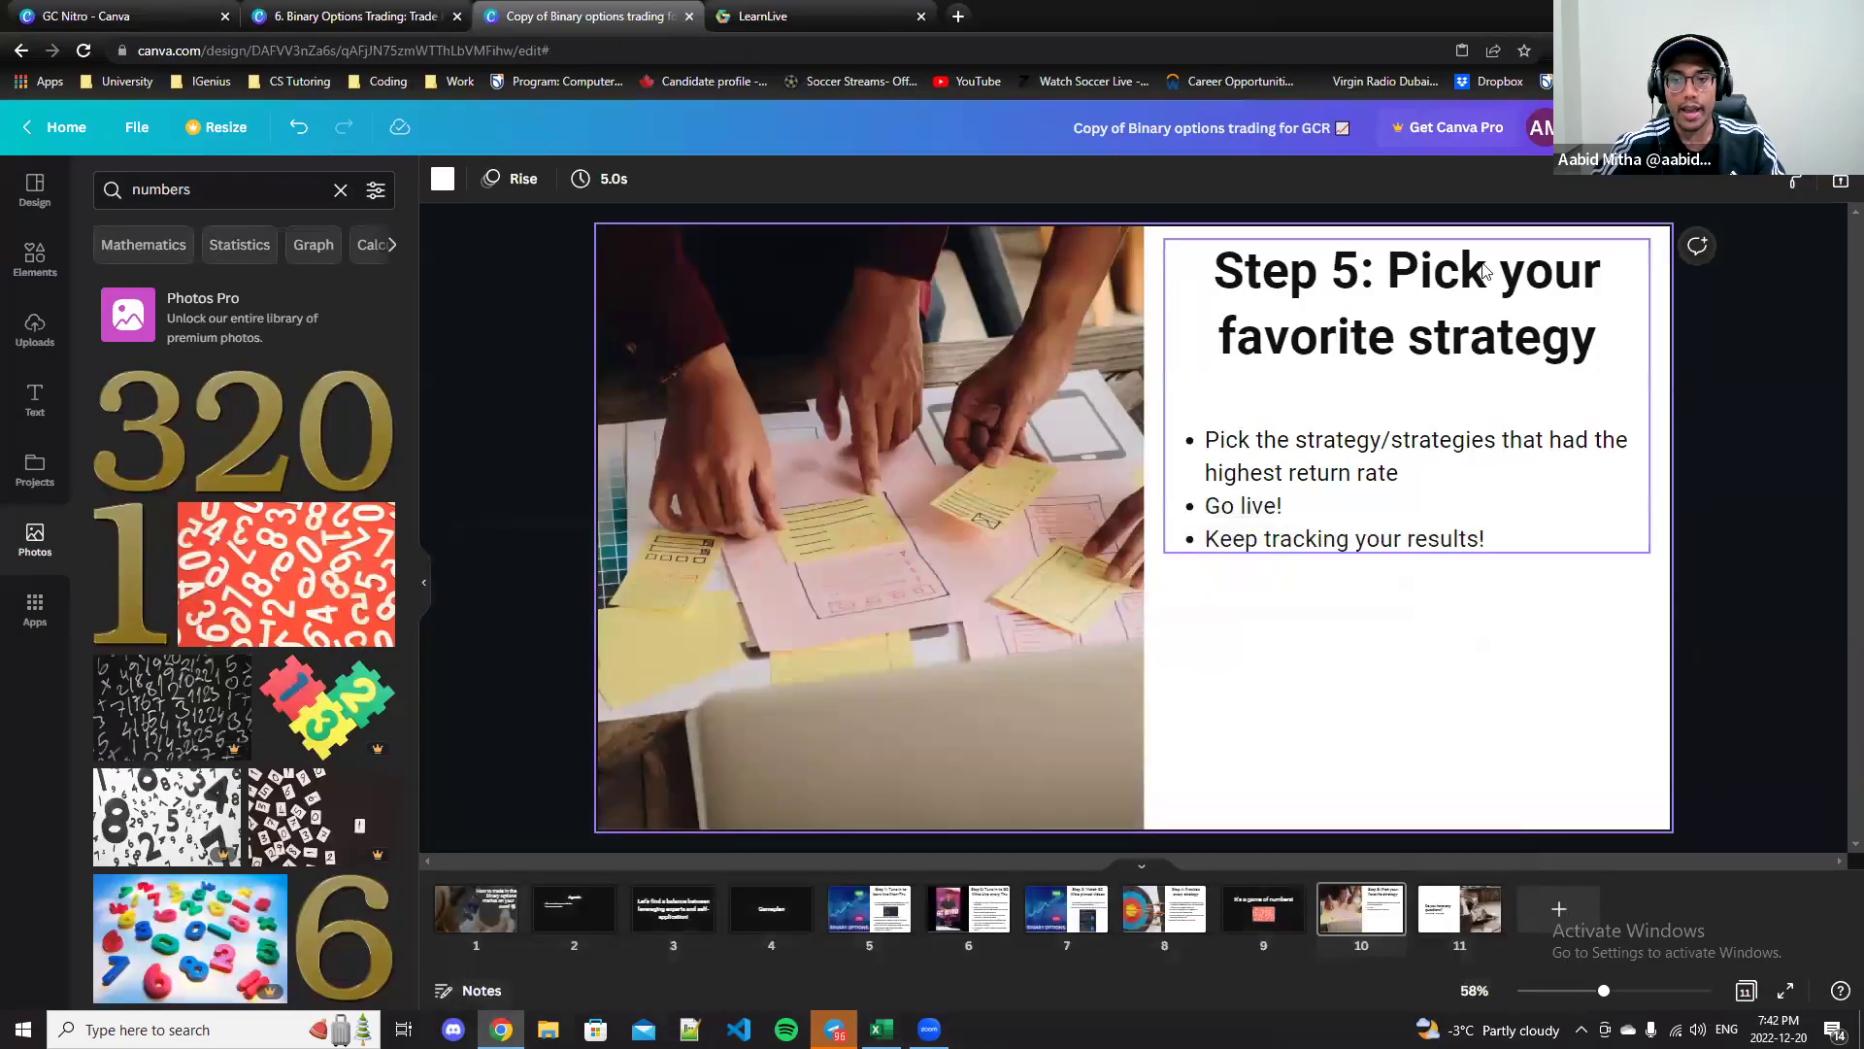
{"action": "left_click", "coordinate": [1699, 127]}
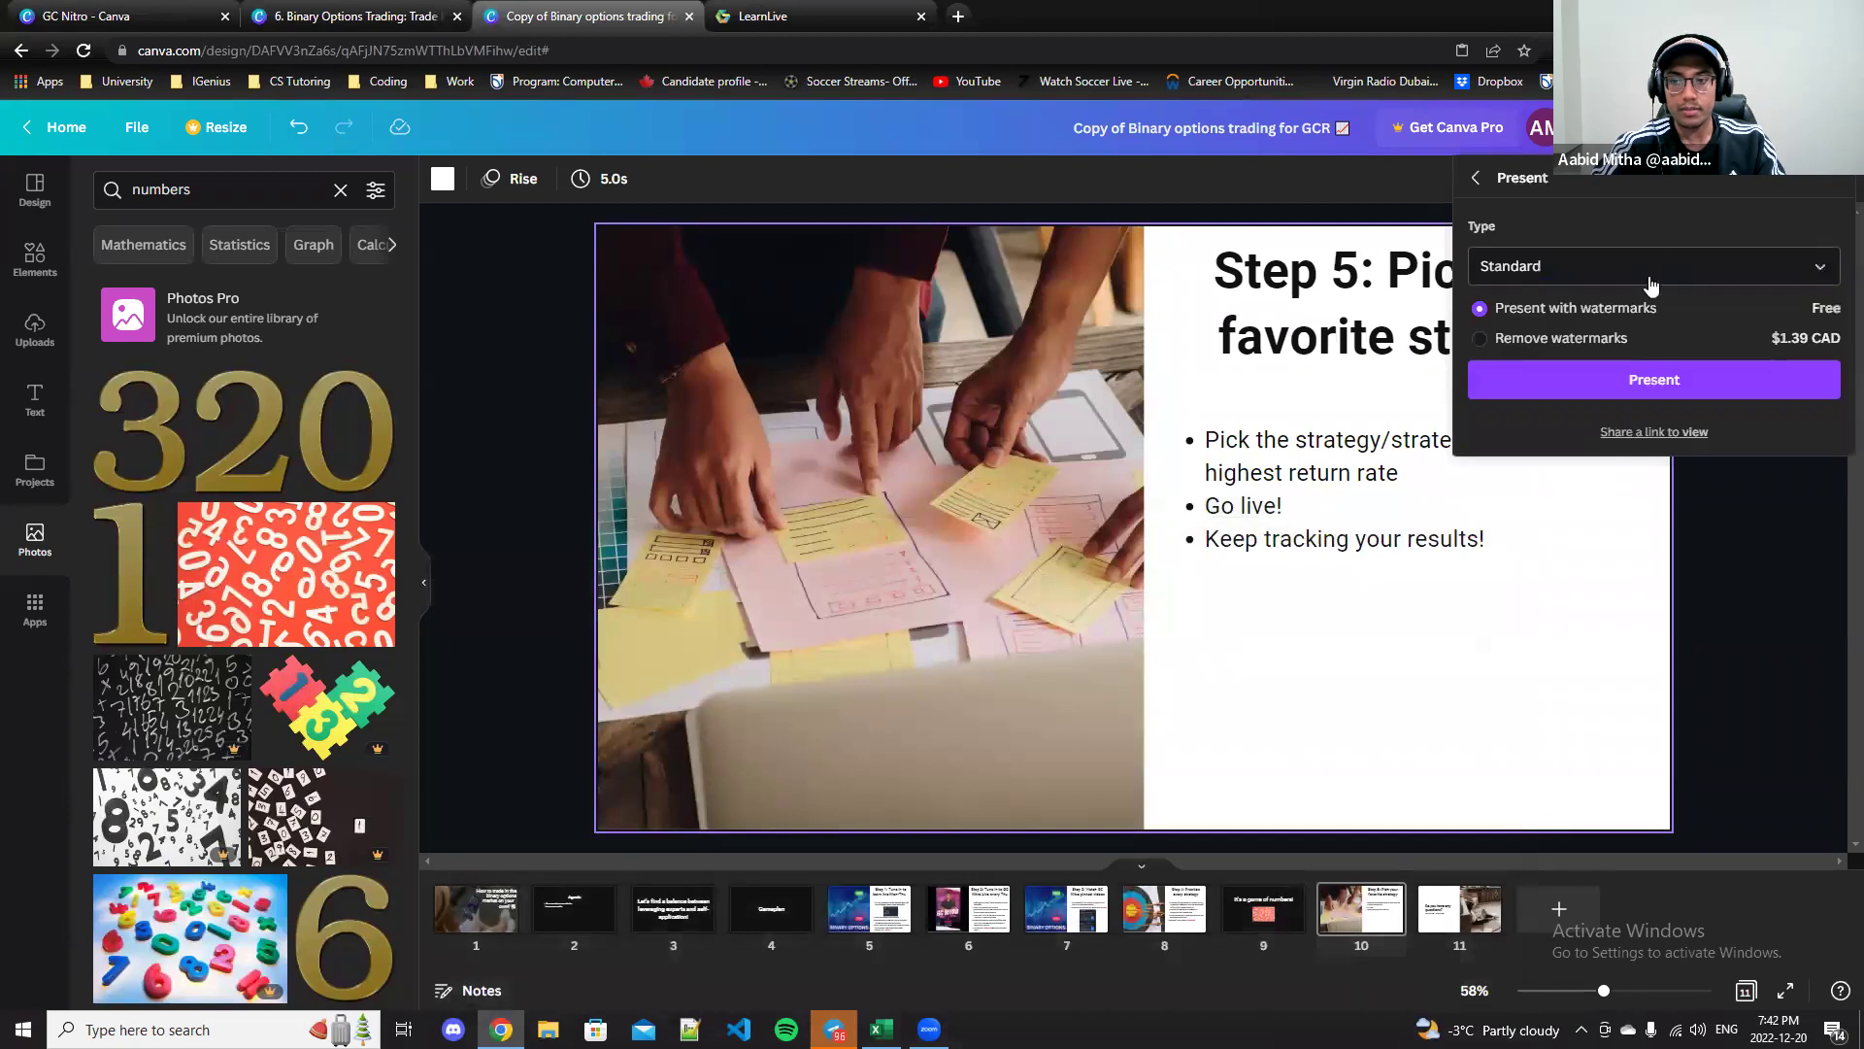
{"action": "left_click", "coordinate": [1651, 376]}
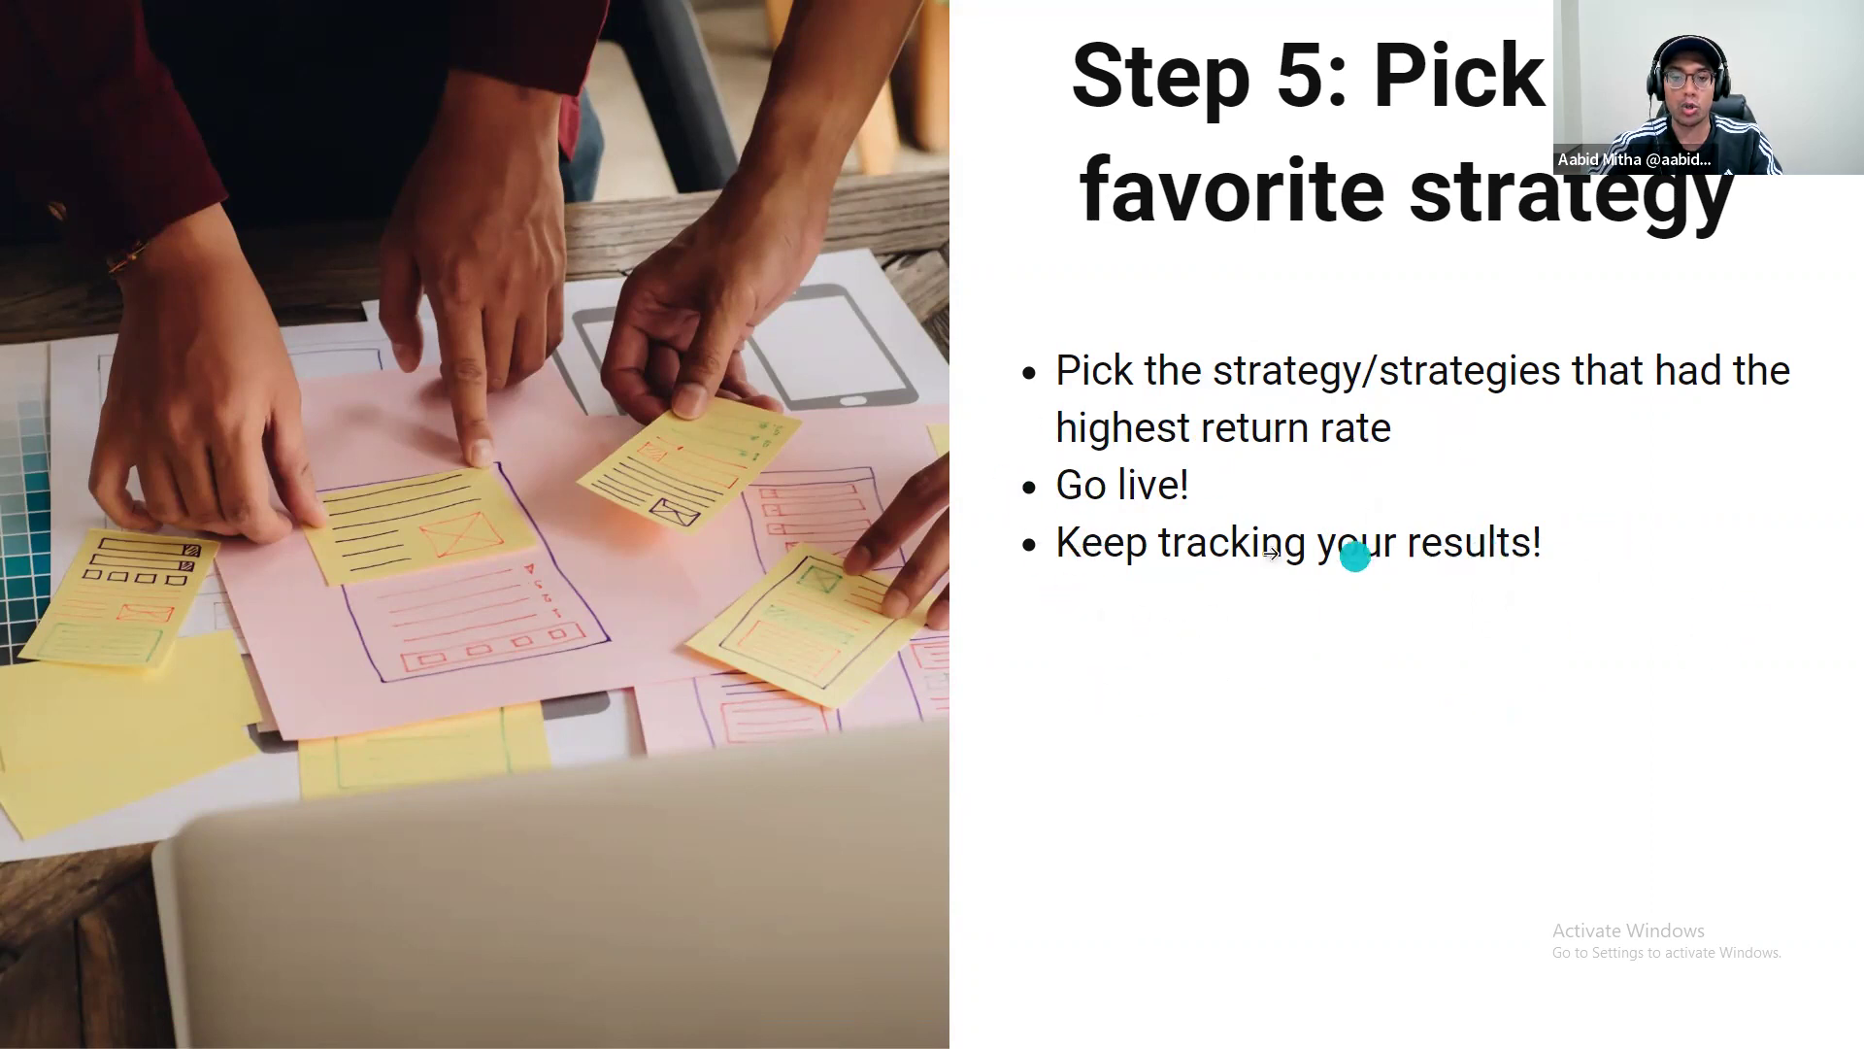
{"action": "key", "text": "Escape"}
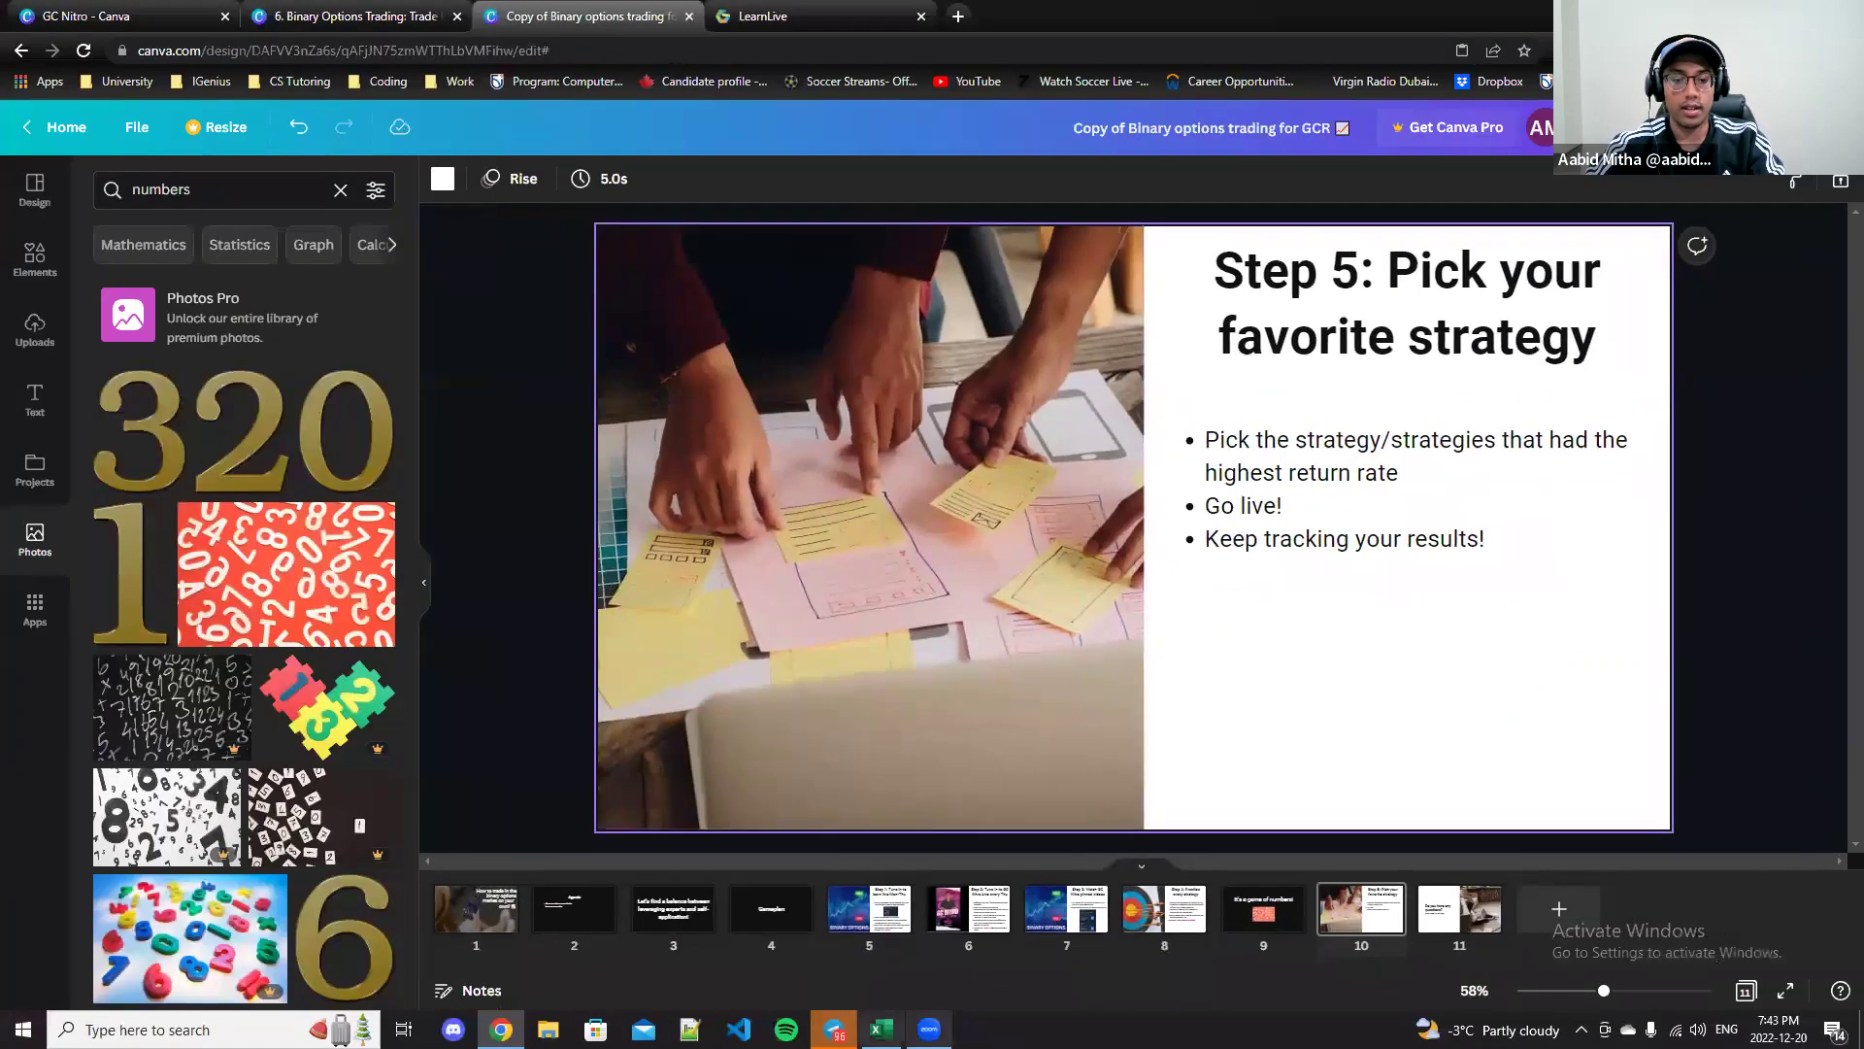
Step: Switch to the Excel trade log and review the area holding the recorded trades and the empty rows below
{"action": "left_click", "coordinate": [881, 1029]}
{"action": "left_click_drag", "start_coordinate": [101, 252], "coordinate": [450, 604]}
{"action": "left_click", "coordinate": [445, 675]}
{"action": "scroll", "coordinate": [355, 734], "scroll_direction": "down", "scroll_amount": 1}
{"action": "scroll", "coordinate": [354, 735], "scroll_direction": "up", "scroll_amount": 1}
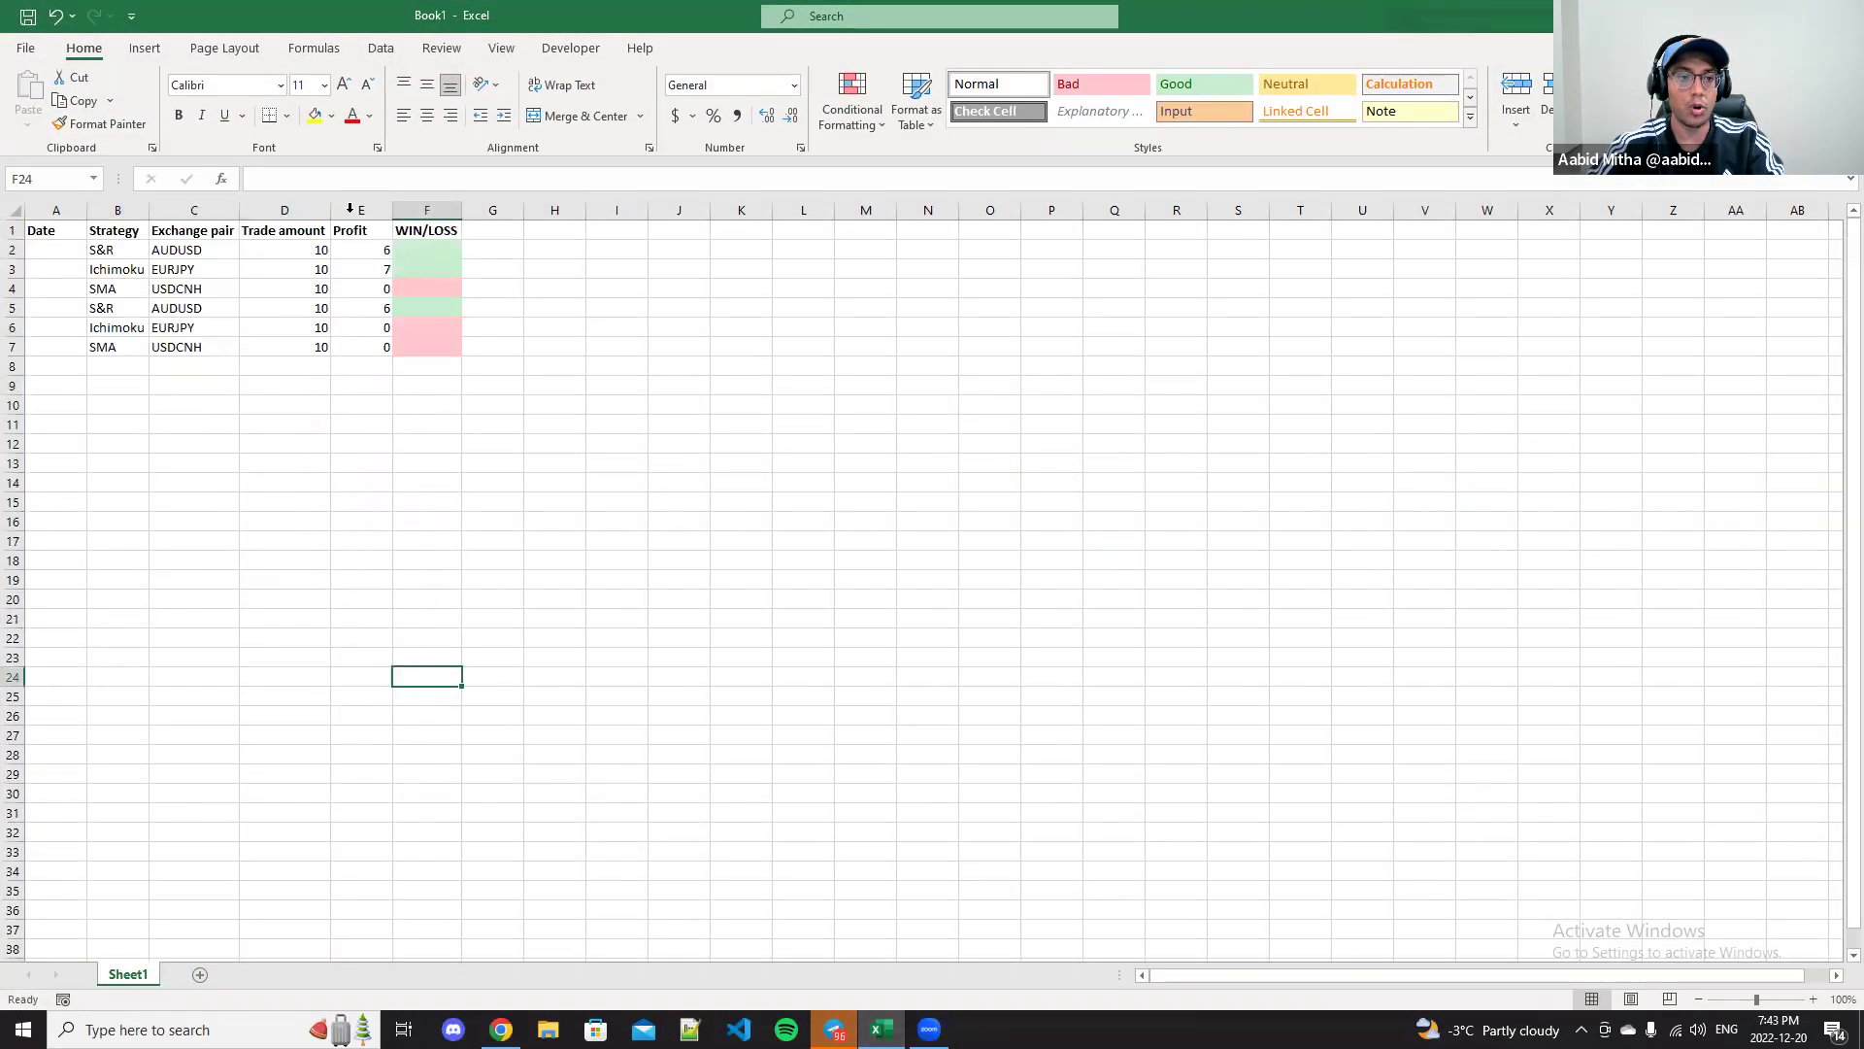
{"action": "left_click_drag", "start_coordinate": [71, 244], "coordinate": [470, 678]}
{"action": "left_click", "coordinate": [493, 735]}
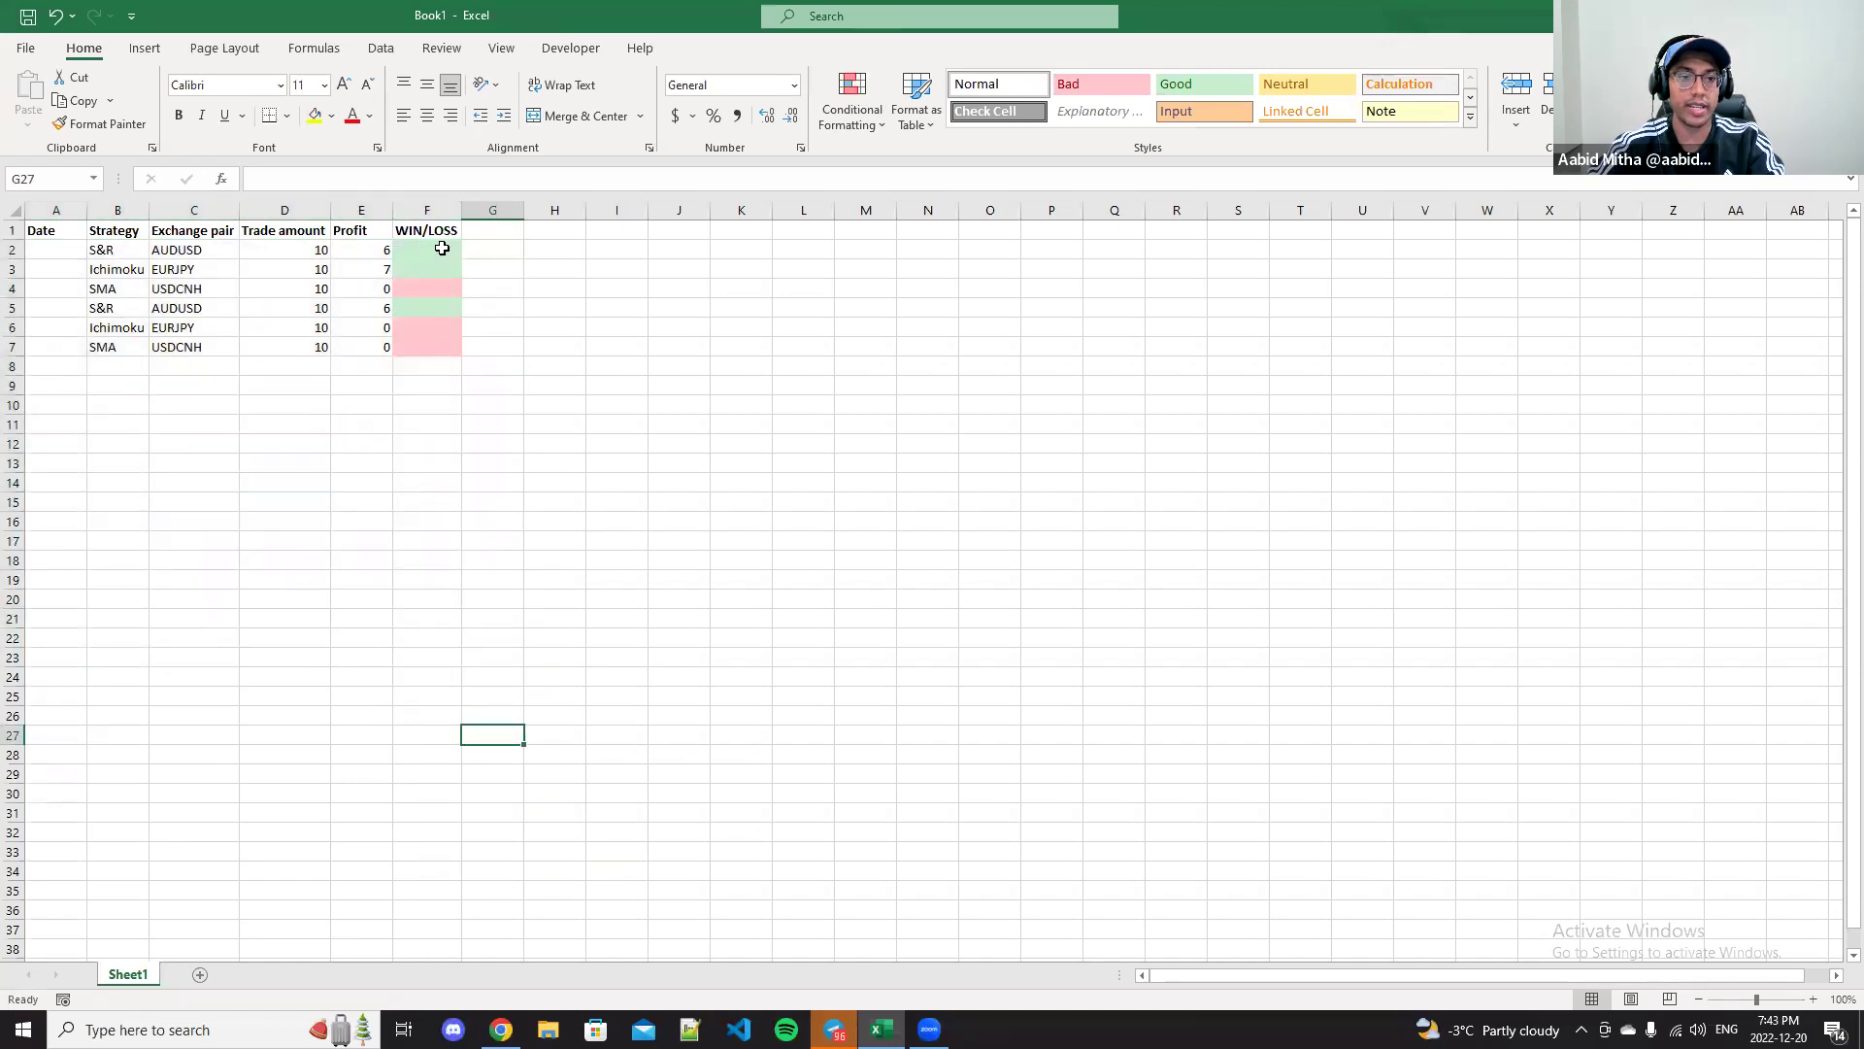
Step: Examine the winning S&R and Ichimoku trades in rows 2 and 3, including strategy, pair and profit
{"action": "left_click_drag", "start_coordinate": [117, 250], "coordinate": [440, 274]}
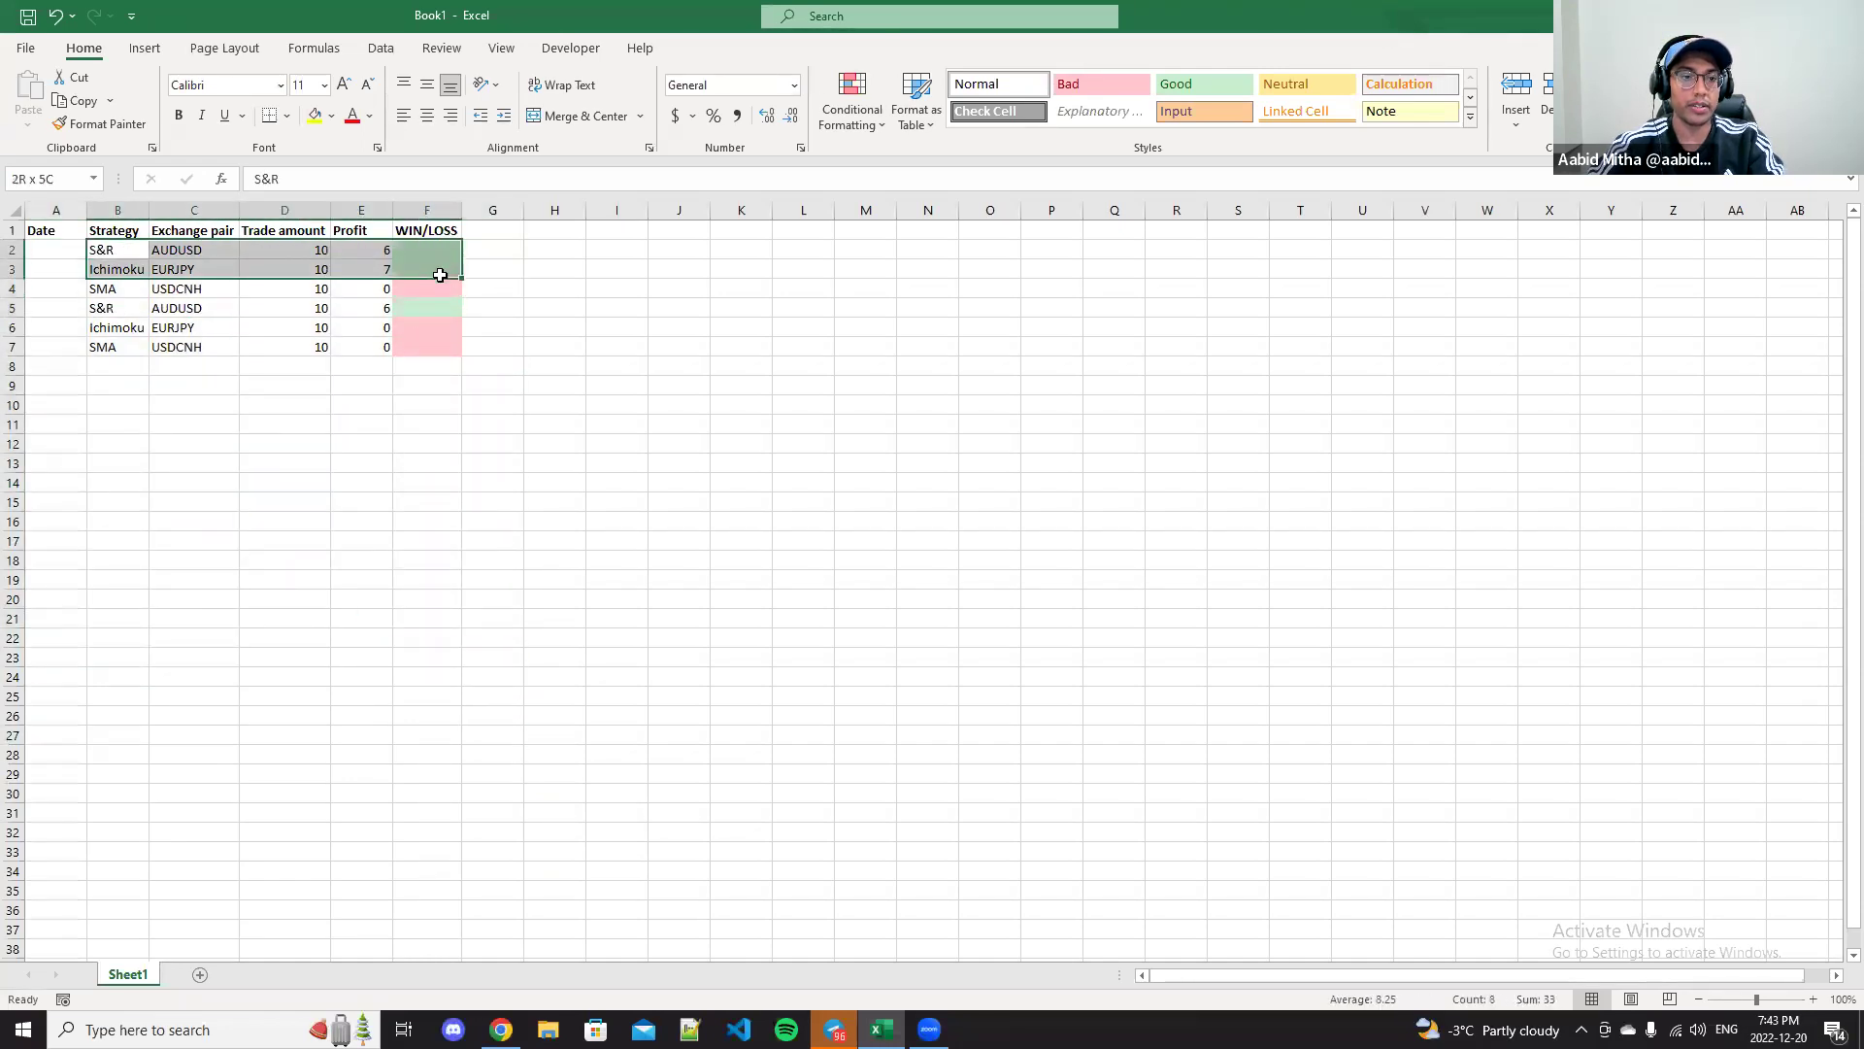
{"action": "left_click", "coordinate": [217, 287]}
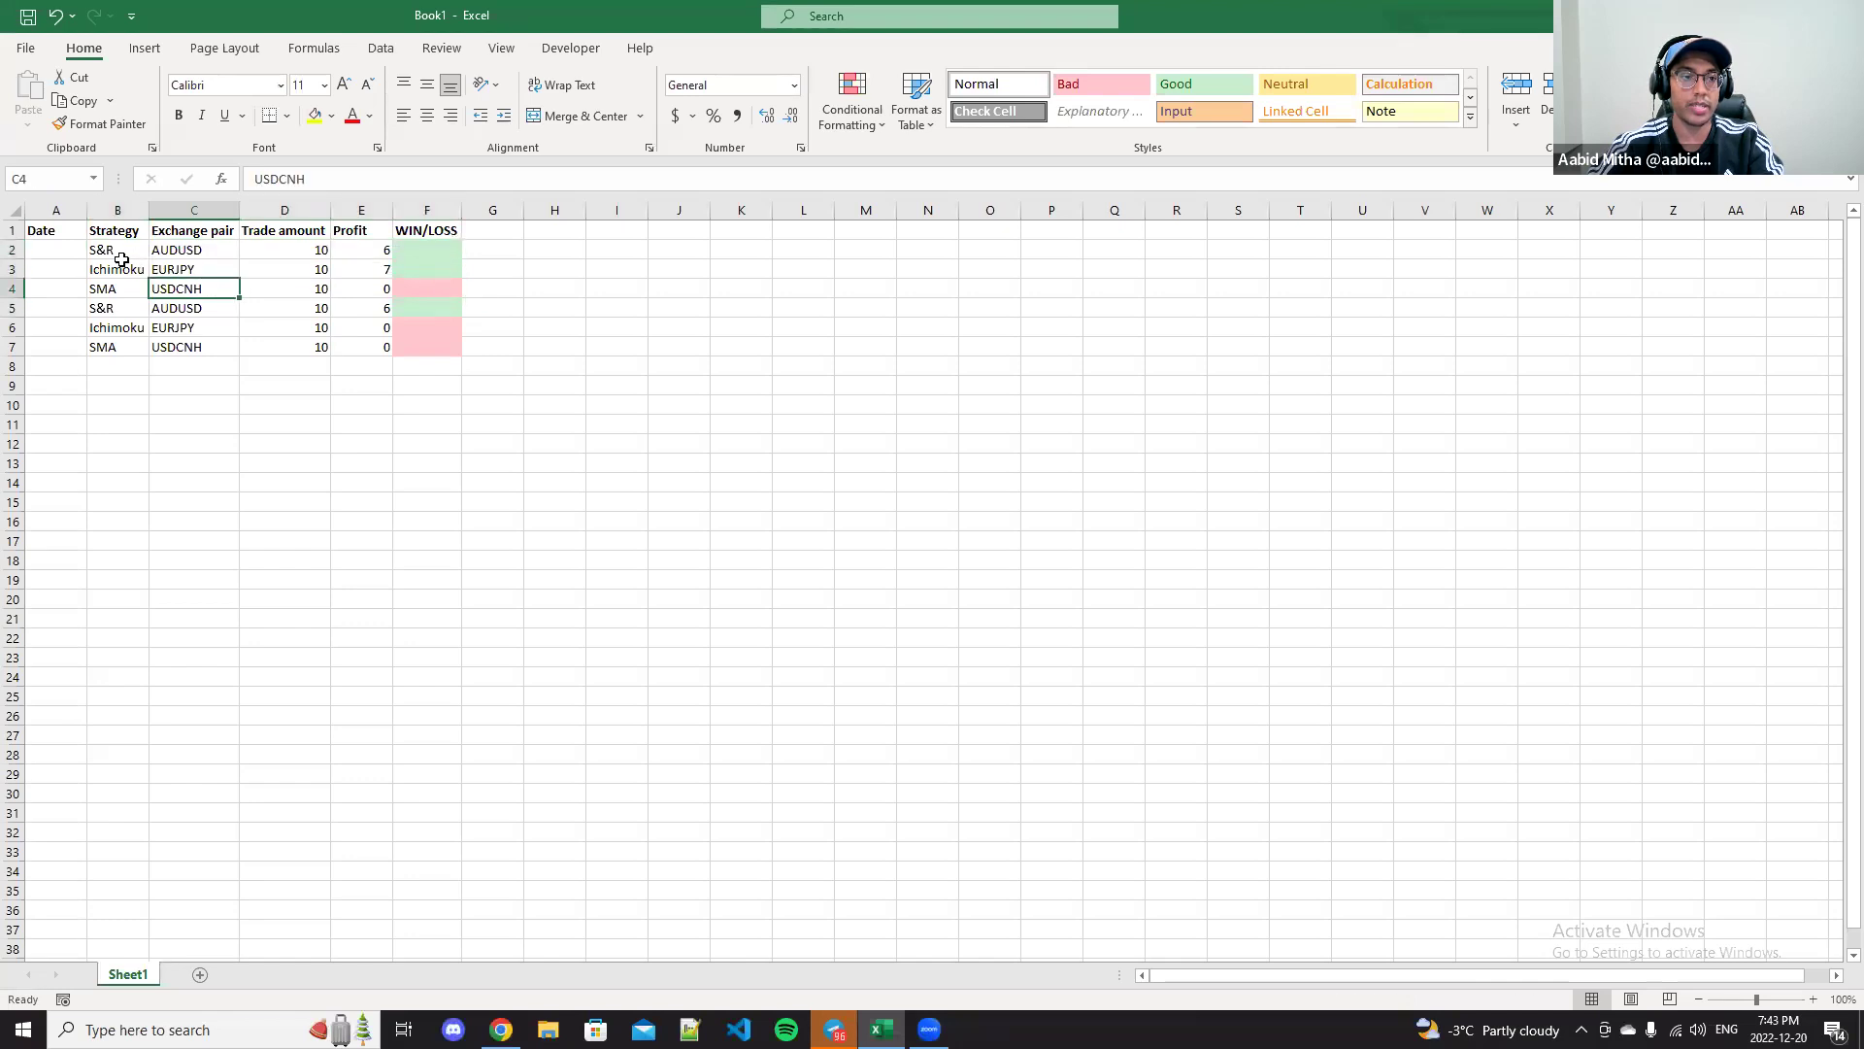
{"action": "left_click_drag", "start_coordinate": [415, 268], "coordinate": [126, 274]}
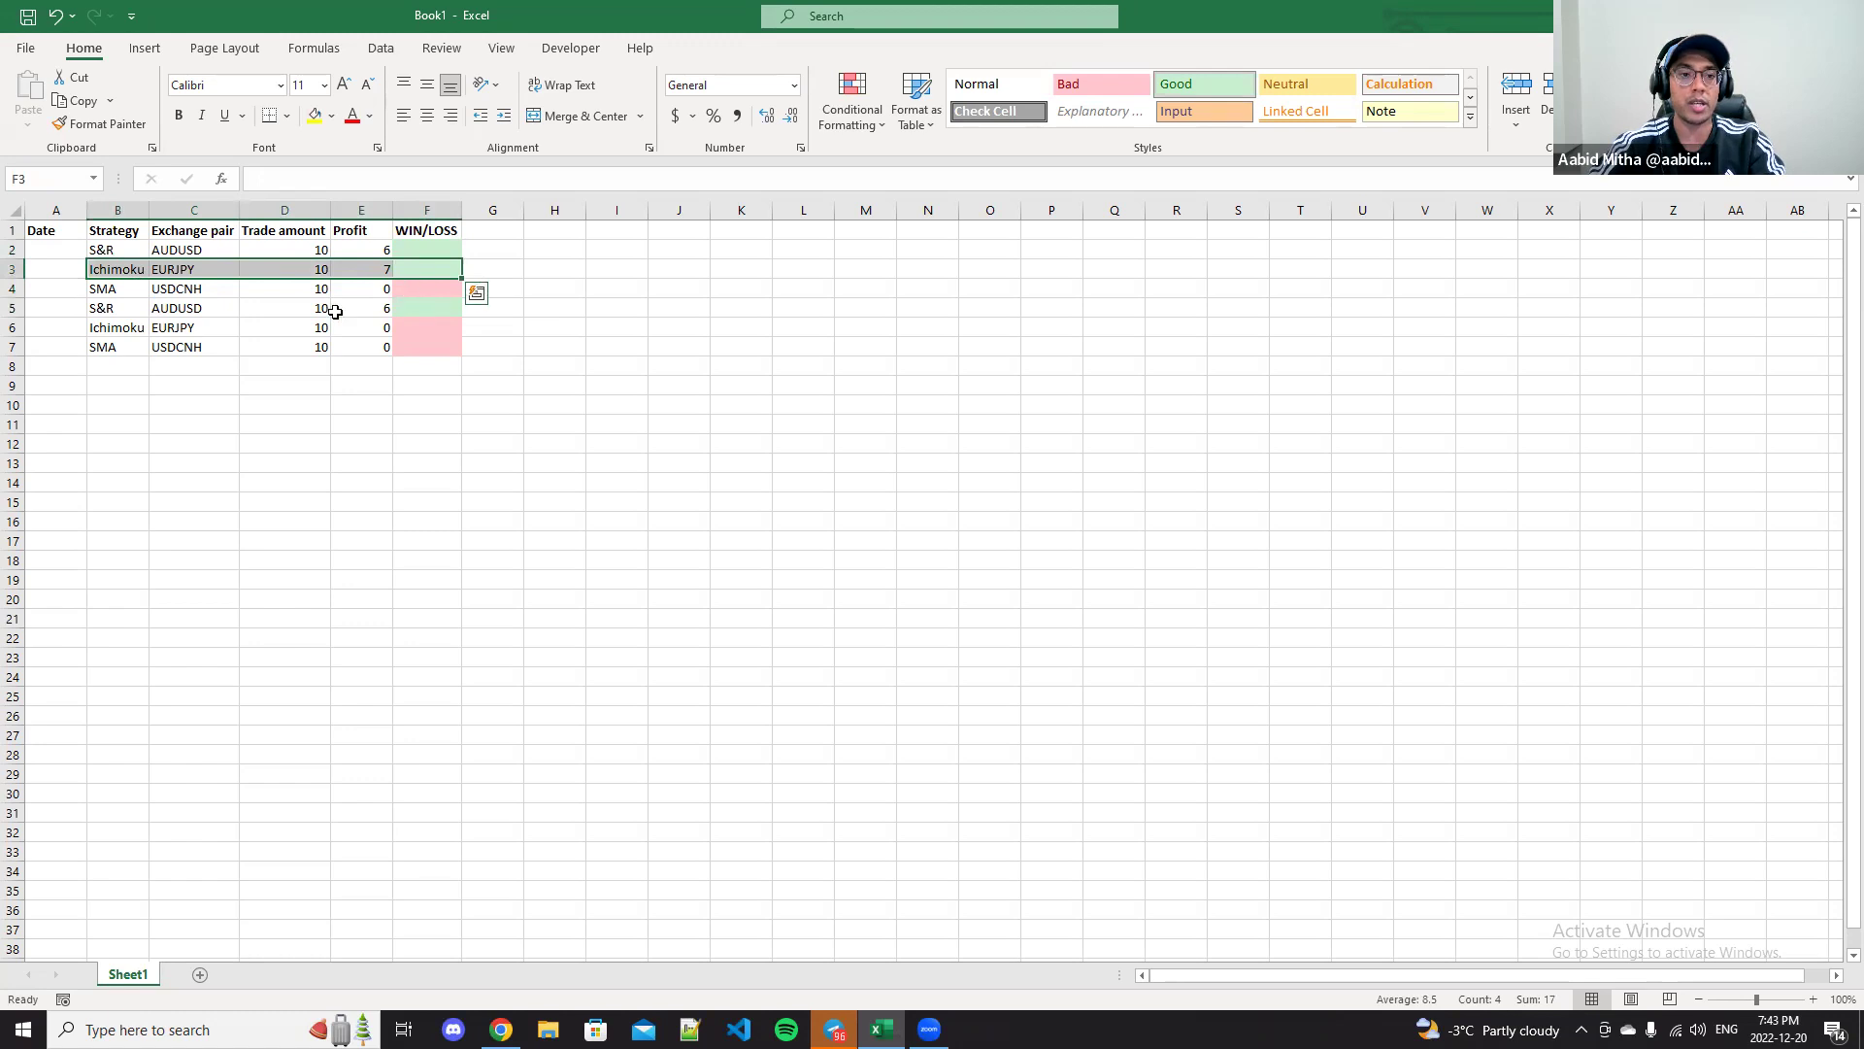
{"action": "left_click", "coordinate": [428, 421]}
{"action": "left_click_drag", "start_coordinate": [426, 371], "coordinate": [78, 370]}
{"action": "left_click", "coordinate": [117, 443]}
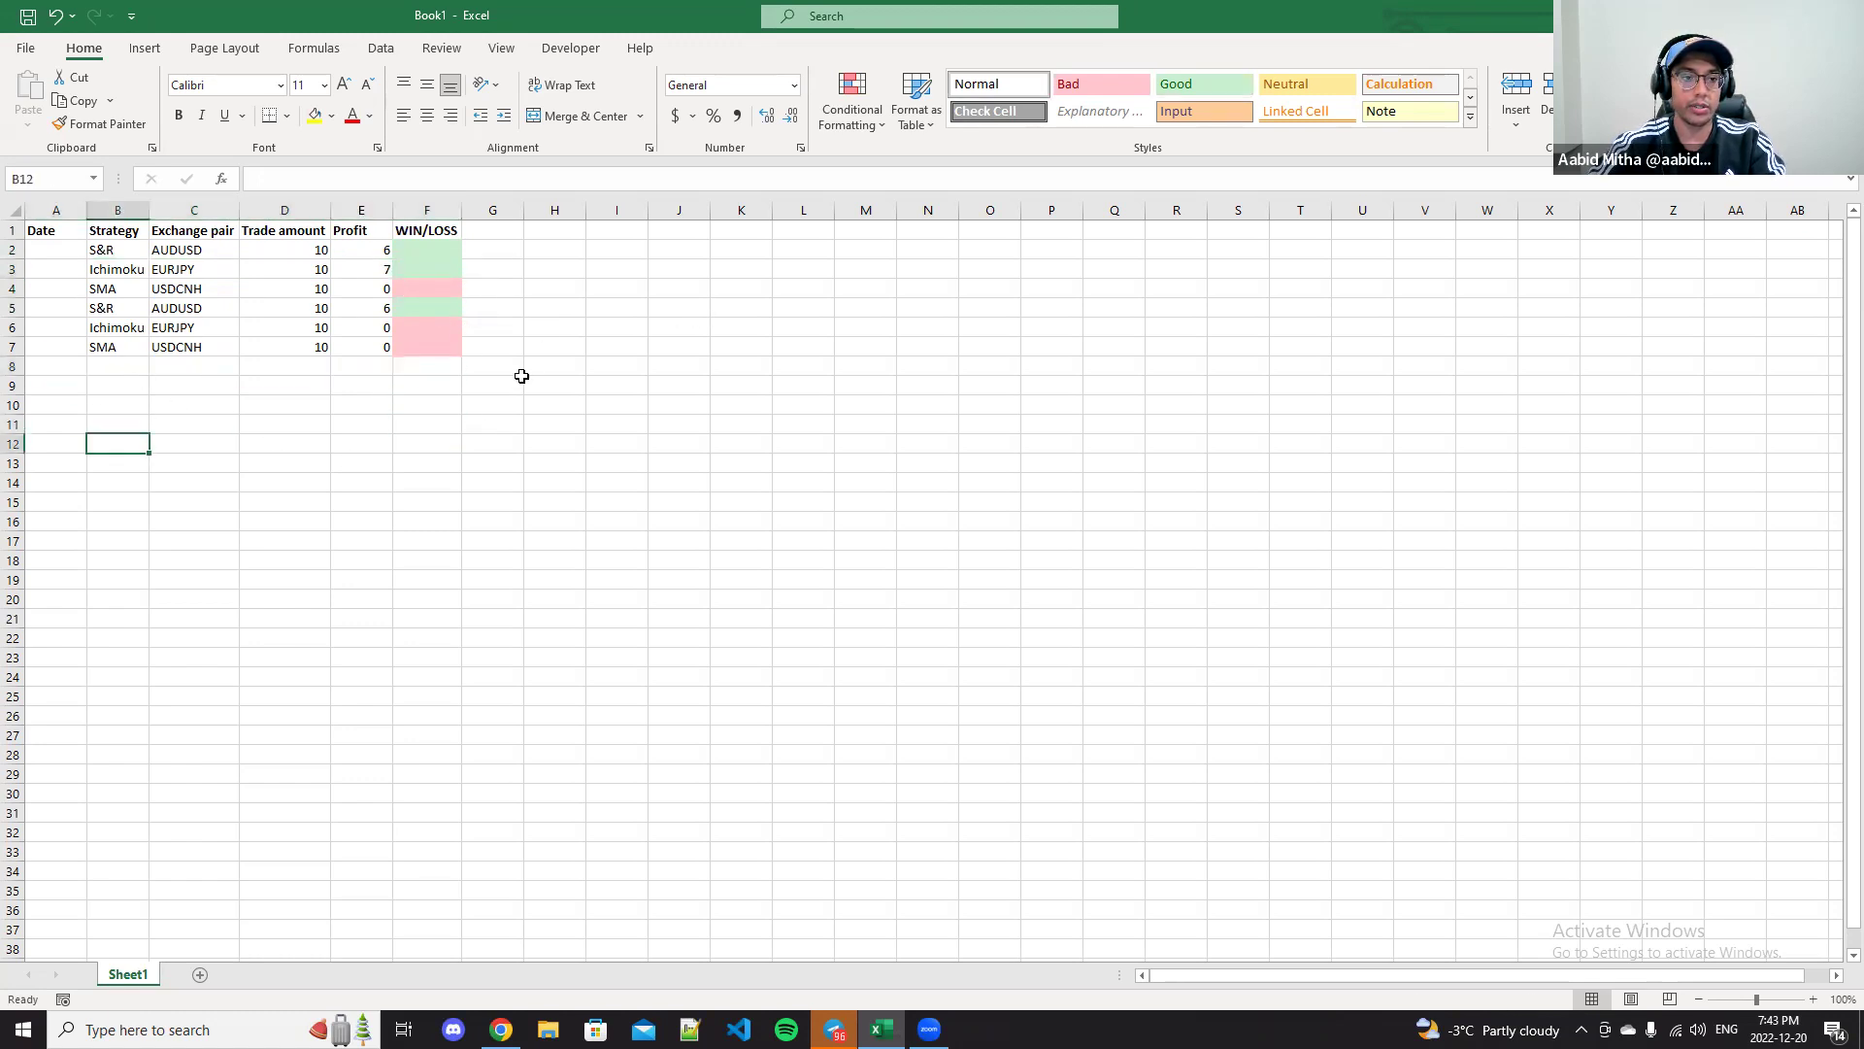
{"action": "left_click", "coordinate": [512, 248]}
{"action": "left_click", "coordinate": [565, 444]}
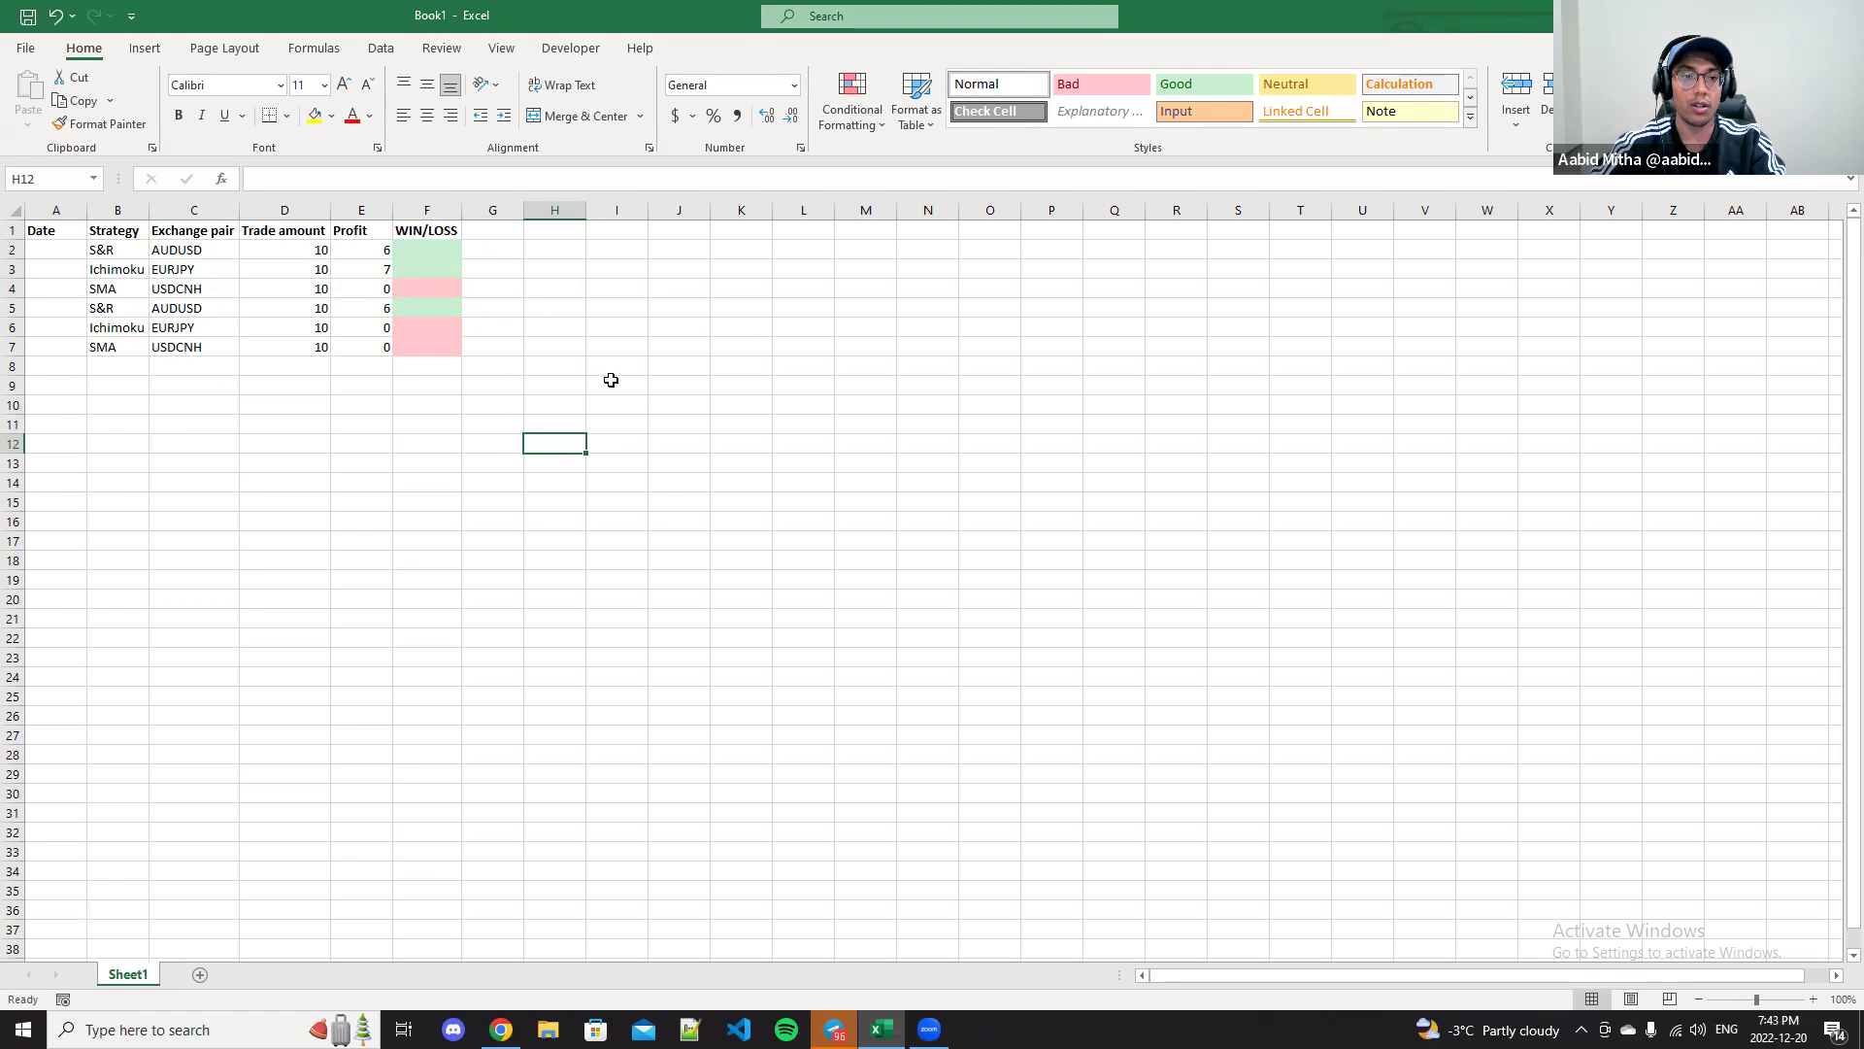
{"action": "left_click", "coordinate": [484, 239]}
{"action": "left_click", "coordinate": [180, 262]}
{"action": "left_click", "coordinate": [112, 251]}
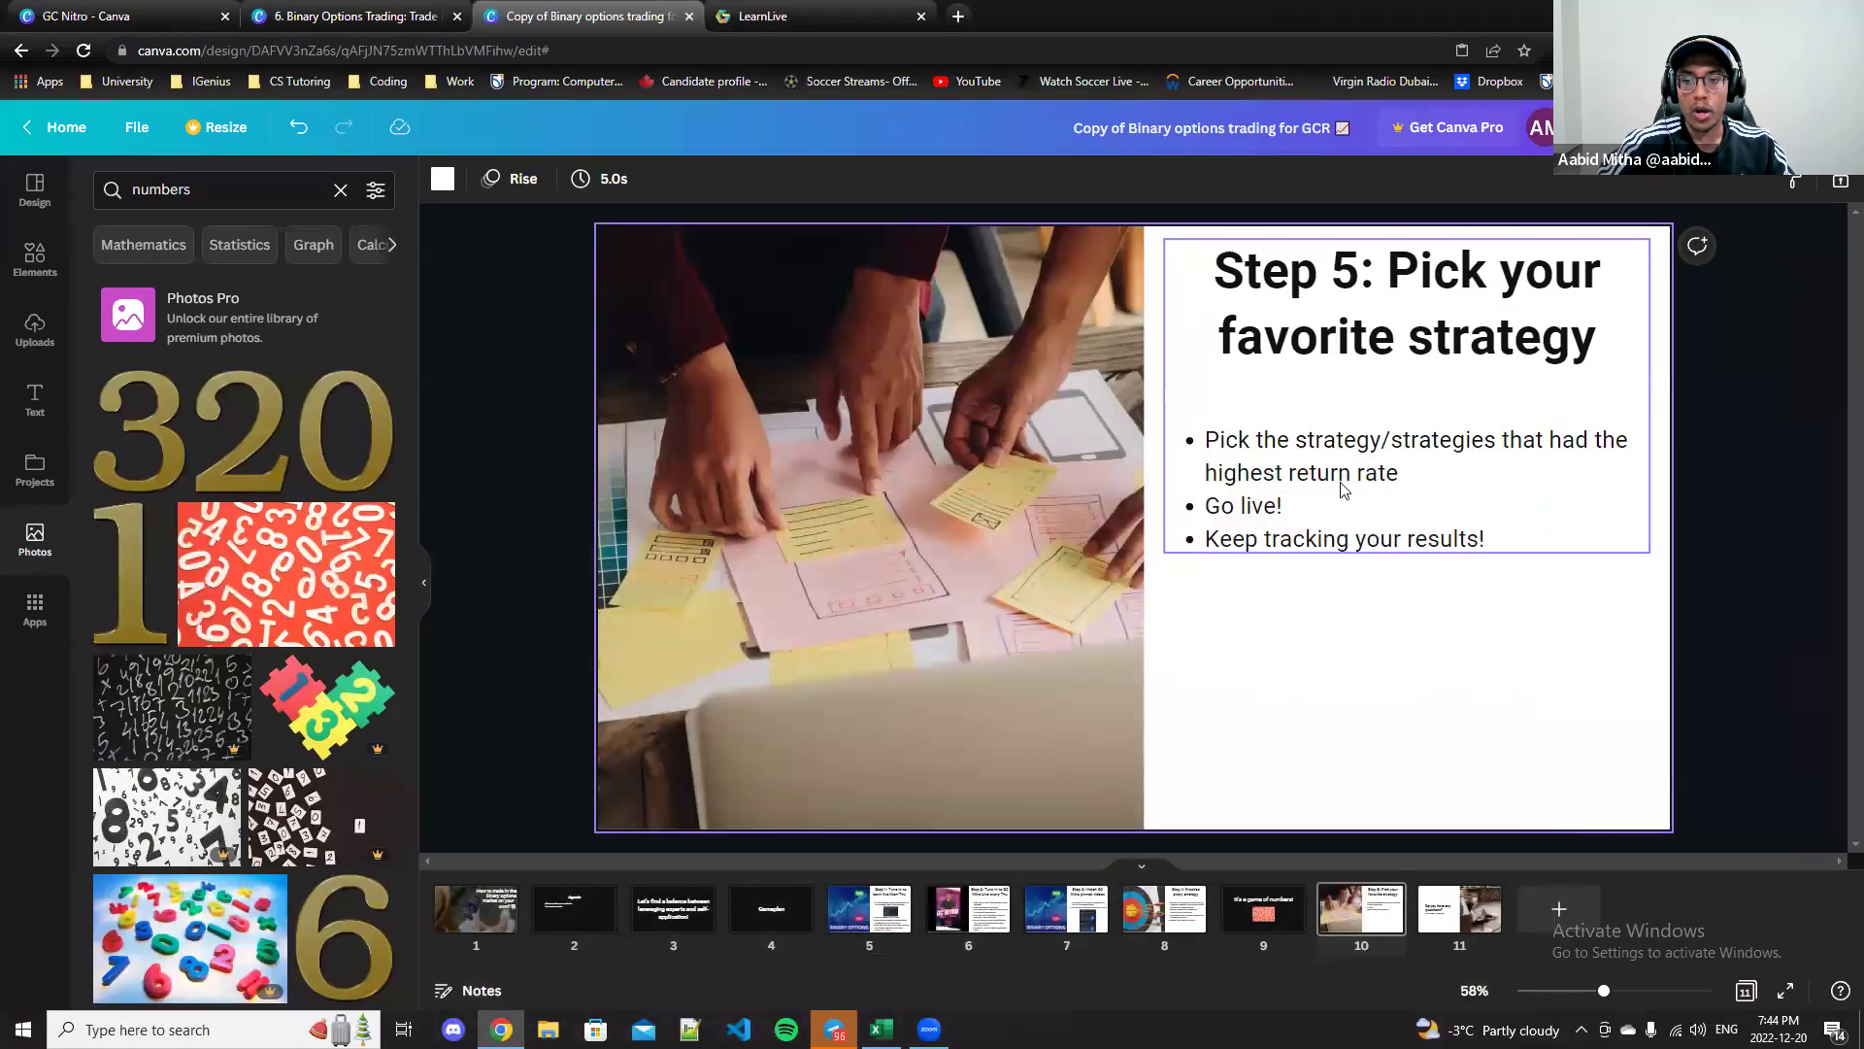
Step: Resume the Canva presentation full screen with watermarks at the "Step 5: Pick your favorite strategy" slide
{"action": "left_click", "coordinate": [1738, 128]}
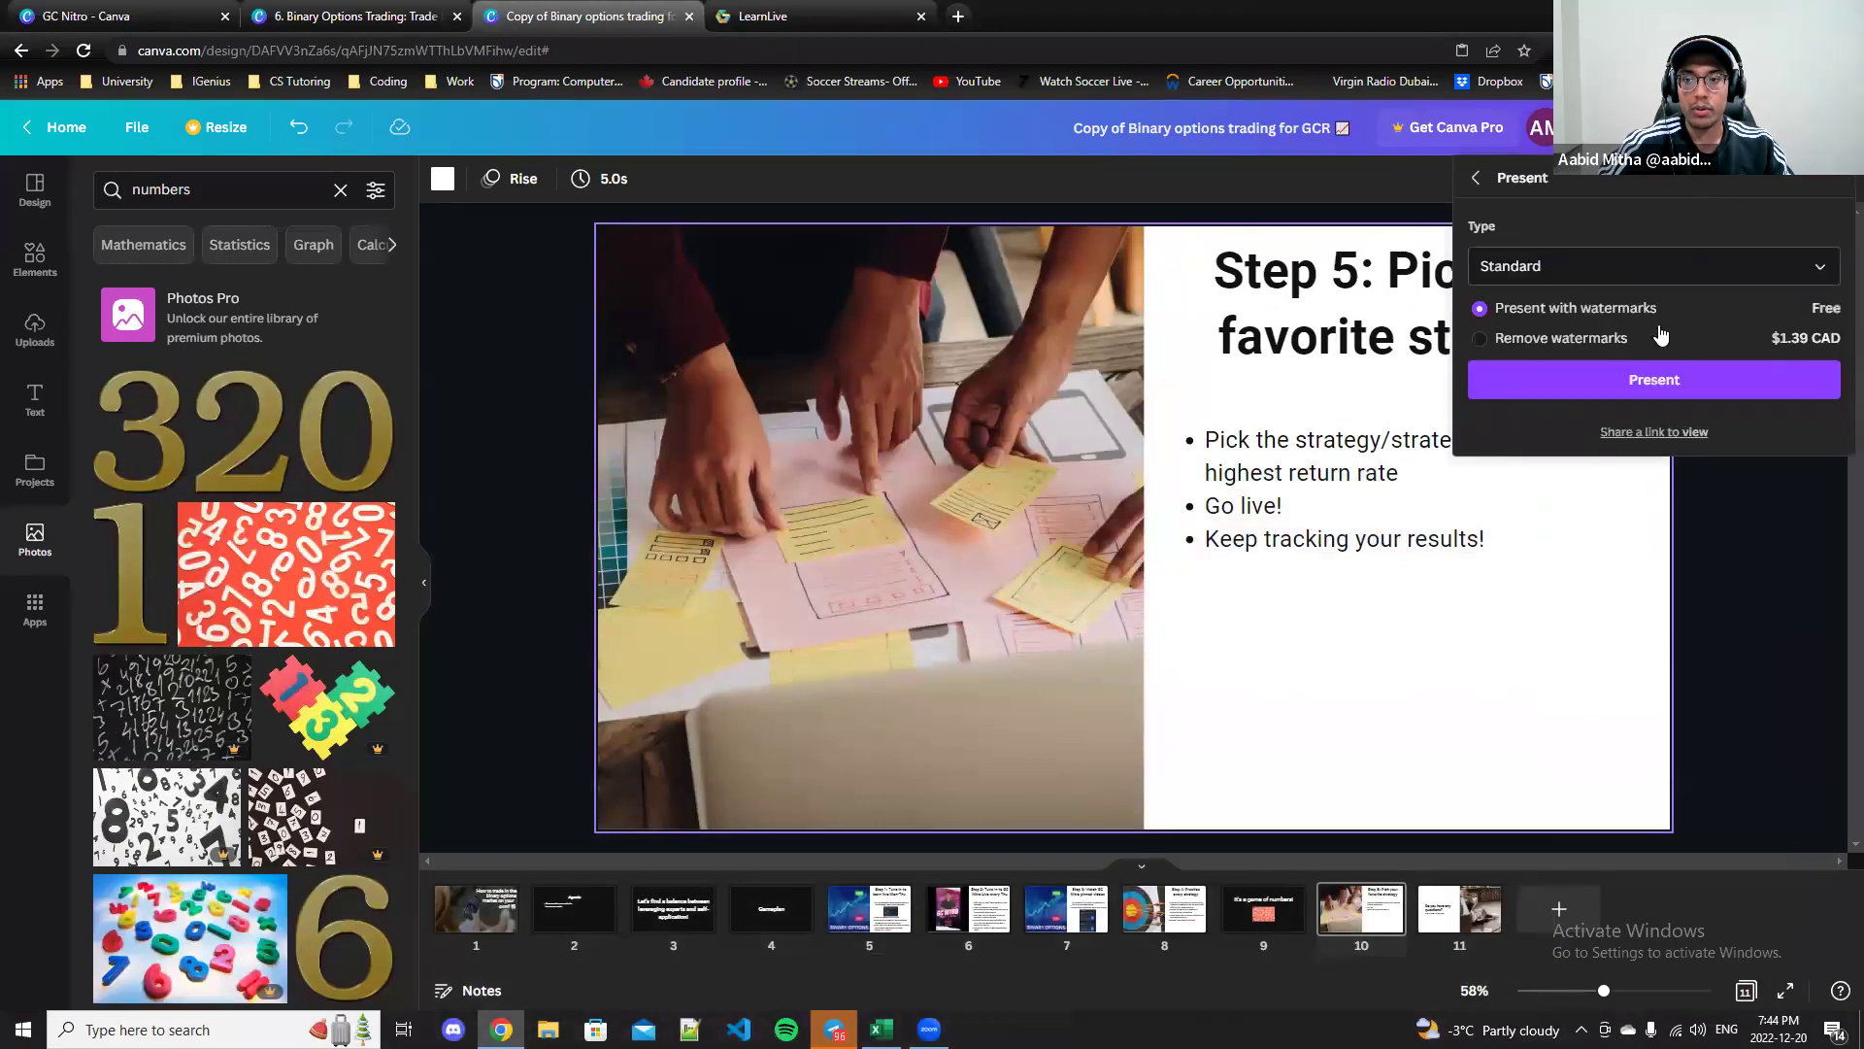
{"action": "left_click", "coordinate": [1665, 376]}
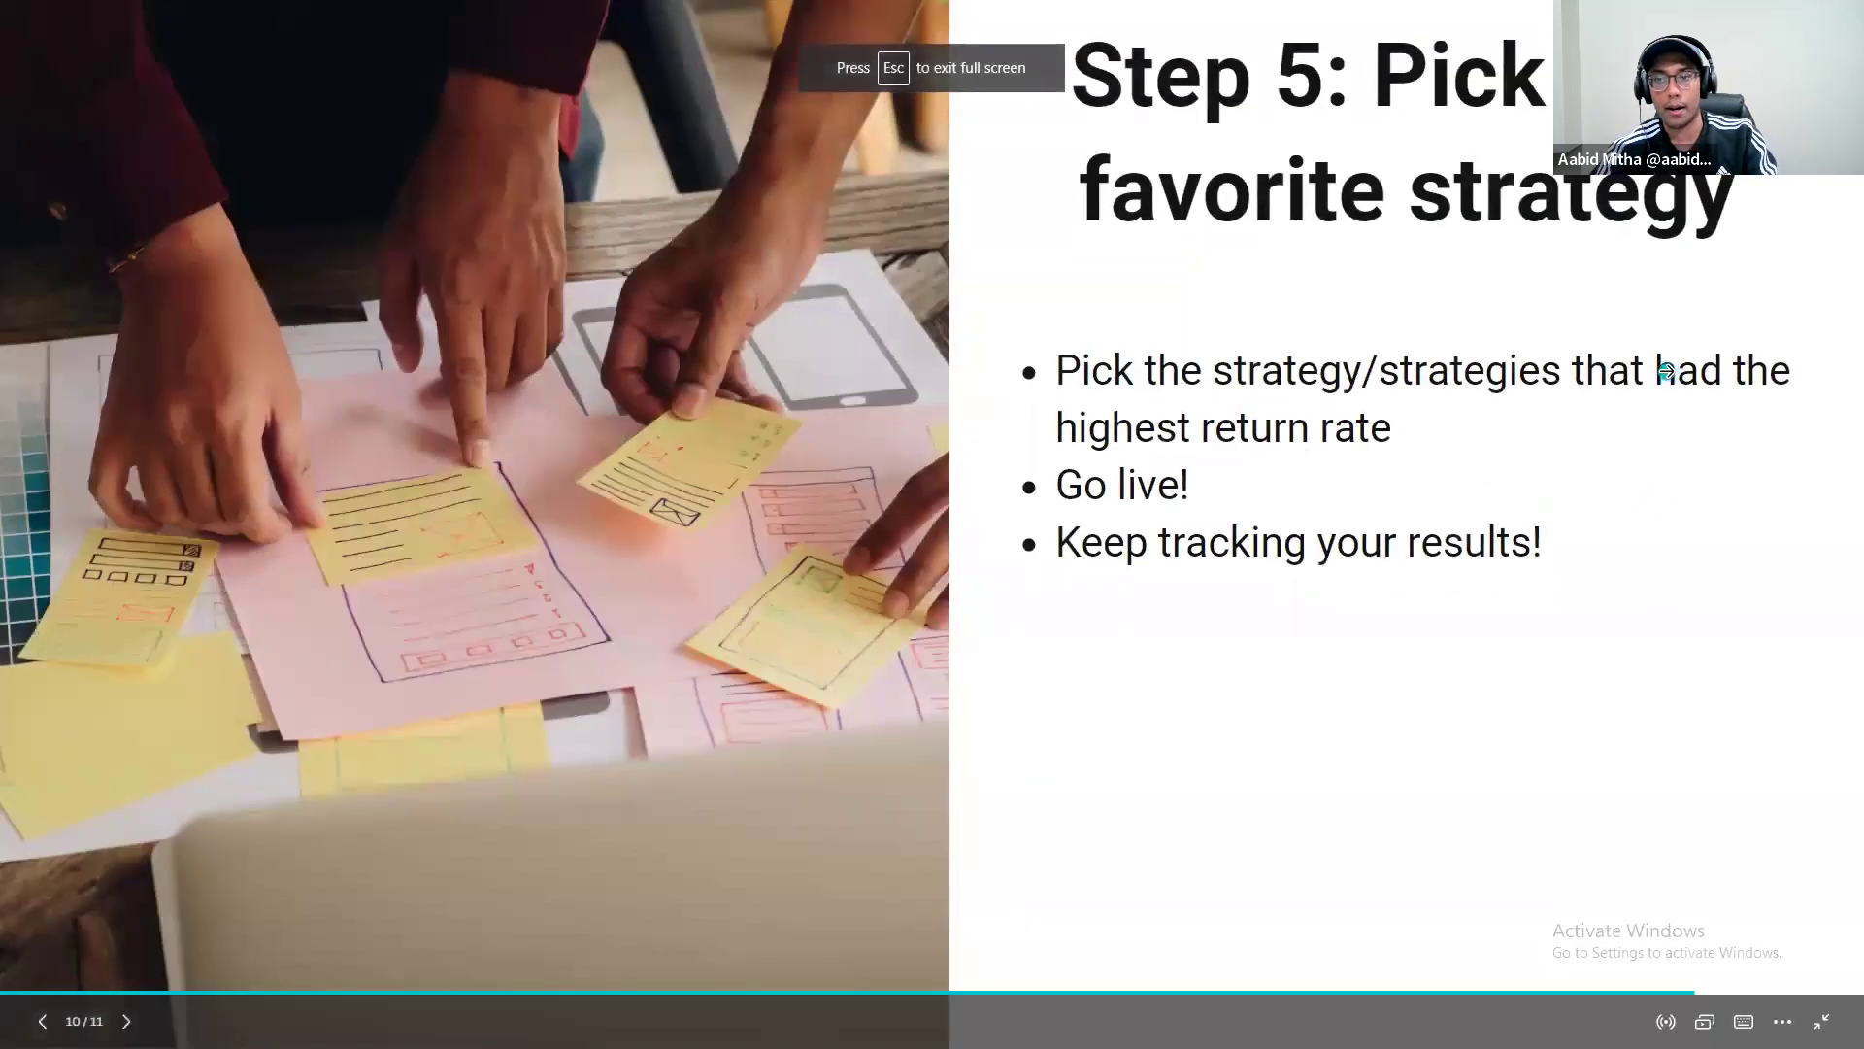